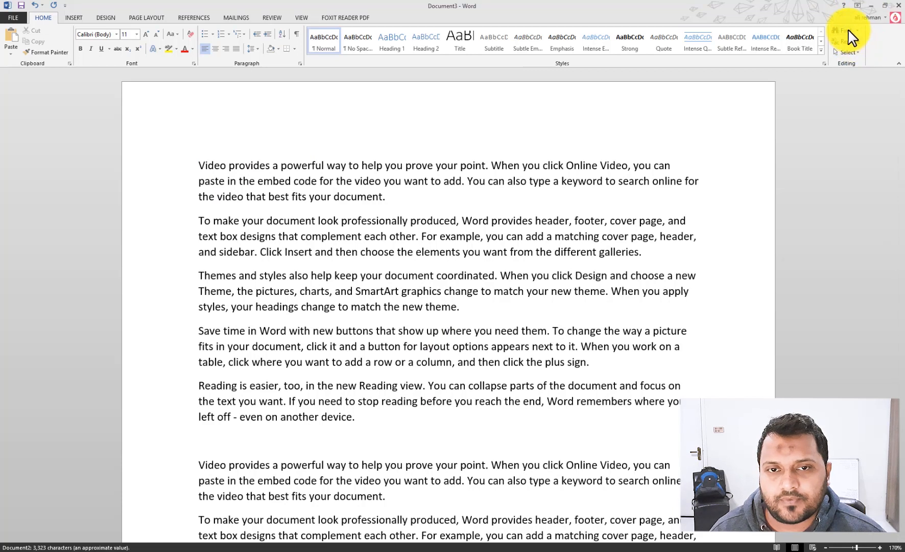
{"action": "left_click", "coordinate": [857, 31]}
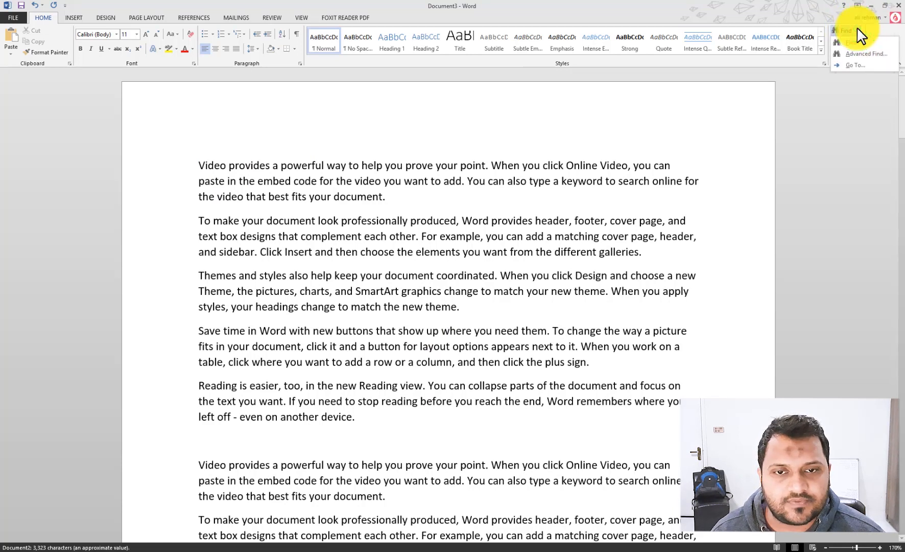
{"action": "left_click", "coordinate": [807, 135]}
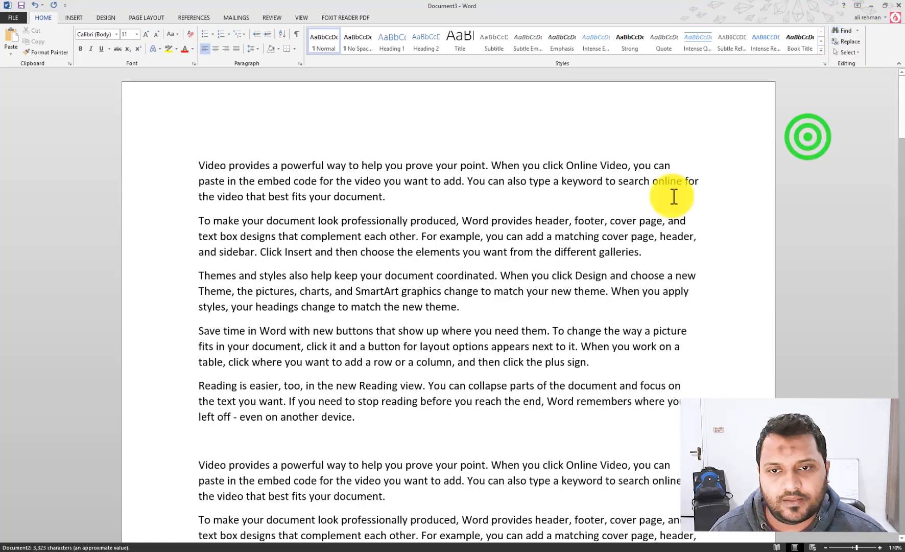
{"action": "left_click", "coordinate": [462, 182]}
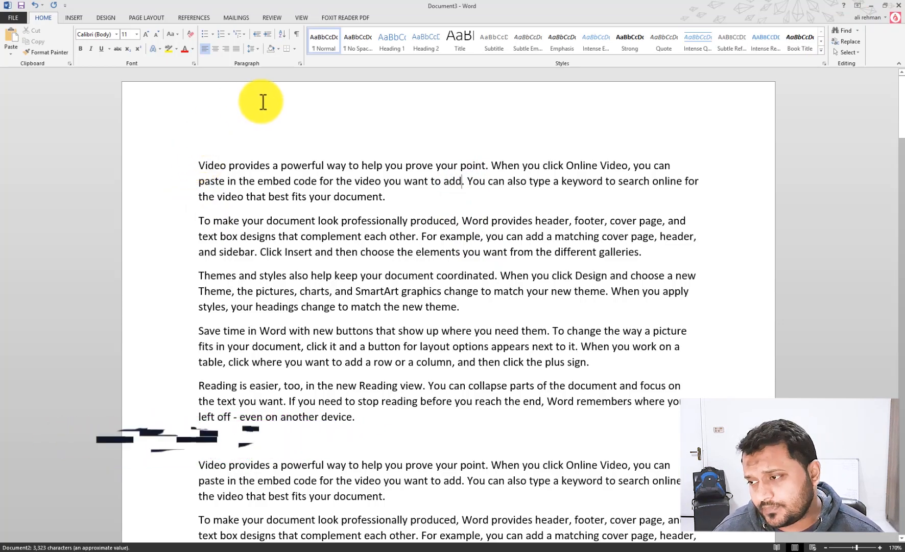
{"action": "scroll", "coordinate": [224, 202], "scroll_direction": "down", "scroll_amount": 4}
{"action": "scroll", "coordinate": [235, 241], "scroll_direction": "up", "scroll_amount": 3}
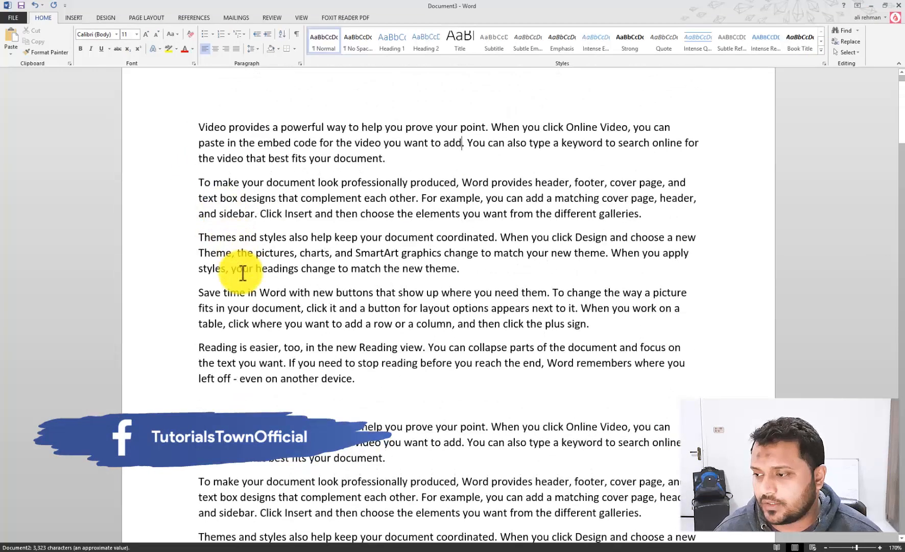
{"action": "scroll", "coordinate": [243, 273], "scroll_direction": "down", "scroll_amount": 1}
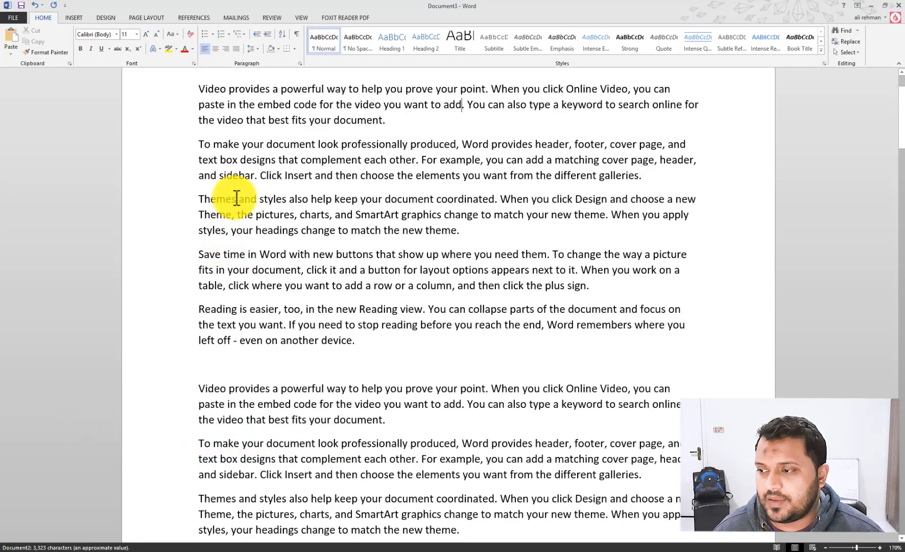
{"action": "left_click_drag", "start_coordinate": [237, 199], "coordinate": [204, 215]}
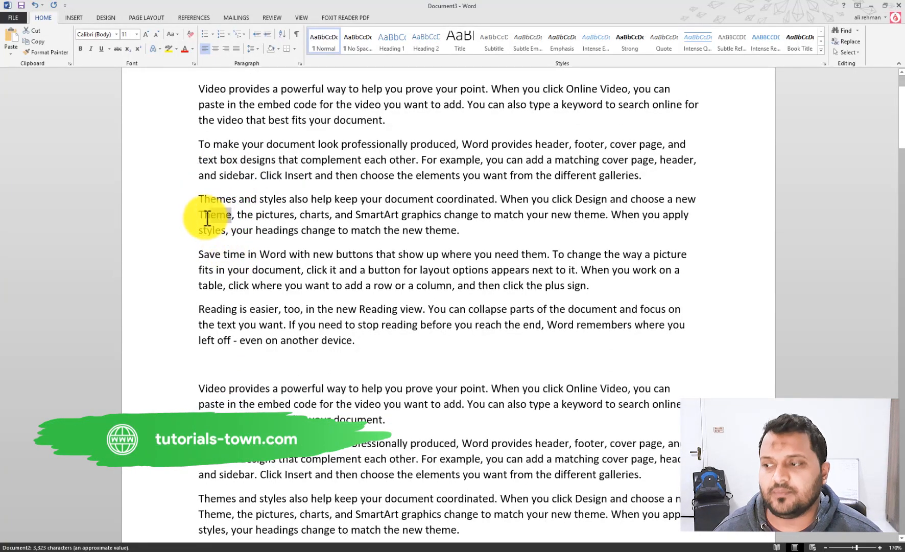
{"action": "scroll", "coordinate": [588, 255], "scroll_direction": "up", "scroll_amount": 2}
{"action": "left_click", "coordinate": [374, 171]}
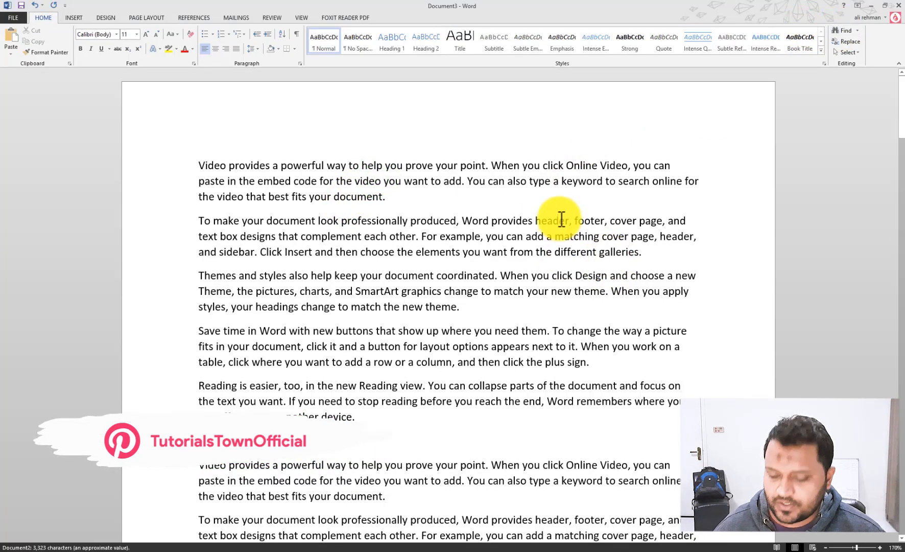
- Examine the quick search pane and the Advanced Find dialog, closing each one after viewing it
{"action": "key", "text": "ctrl+f"}
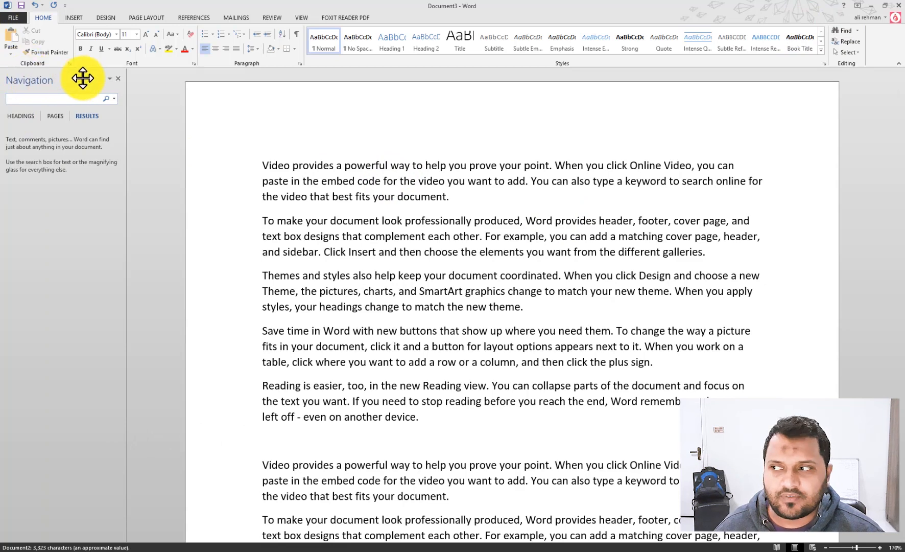
{"action": "left_click", "coordinate": [119, 80]}
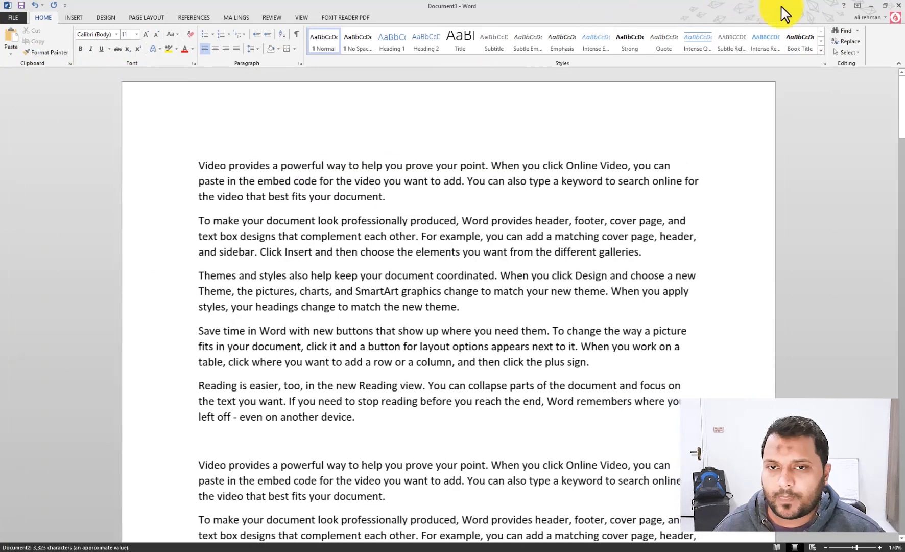
{"action": "left_click", "coordinate": [859, 32]}
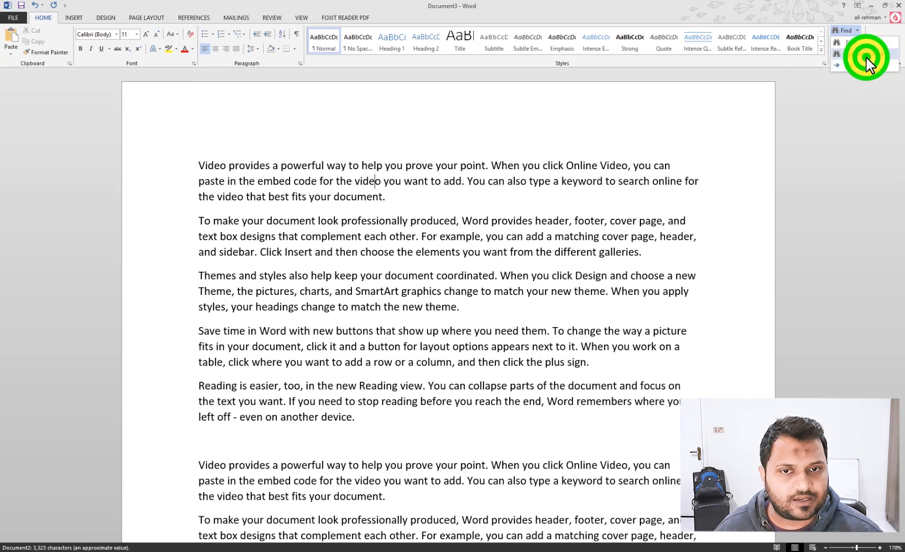
{"action": "left_click", "coordinate": [865, 54]}
{"action": "left_click_drag", "start_coordinate": [448, 217], "coordinate": [512, 97]}
{"action": "left_click", "coordinate": [671, 97]}
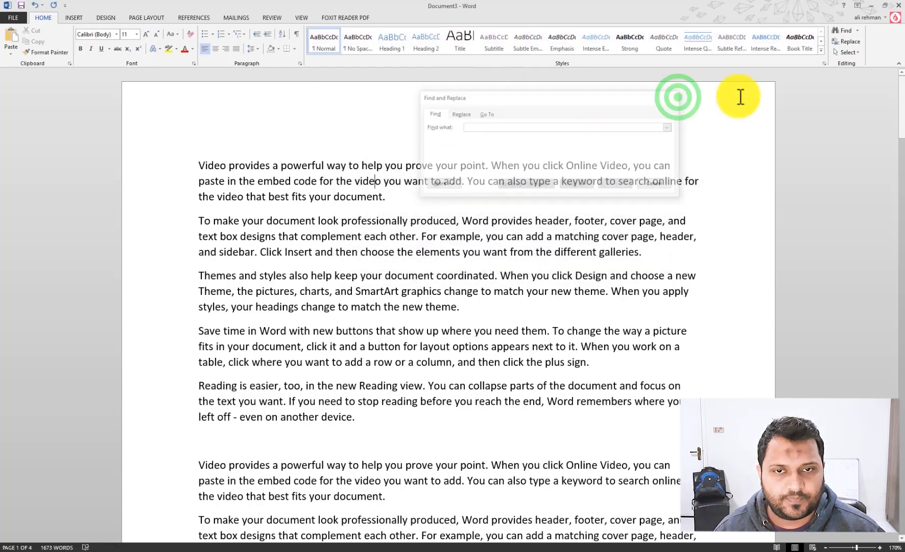
- Search the document for "Video", browse the list of matches, and go to a match on the second page
{"action": "left_click", "coordinate": [841, 30]}
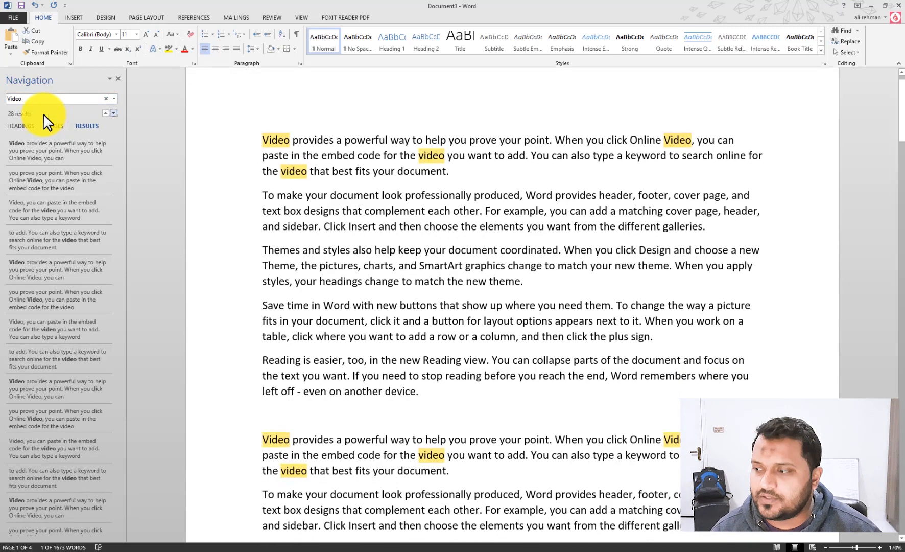
{"action": "scroll", "coordinate": [70, 236], "scroll_direction": "down", "scroll_amount": 3}
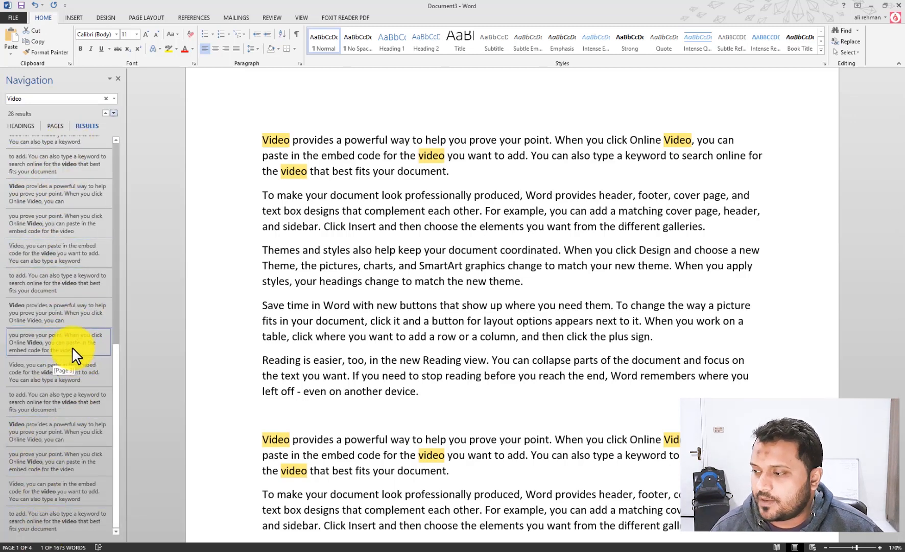
{"action": "left_click", "coordinate": [54, 197]}
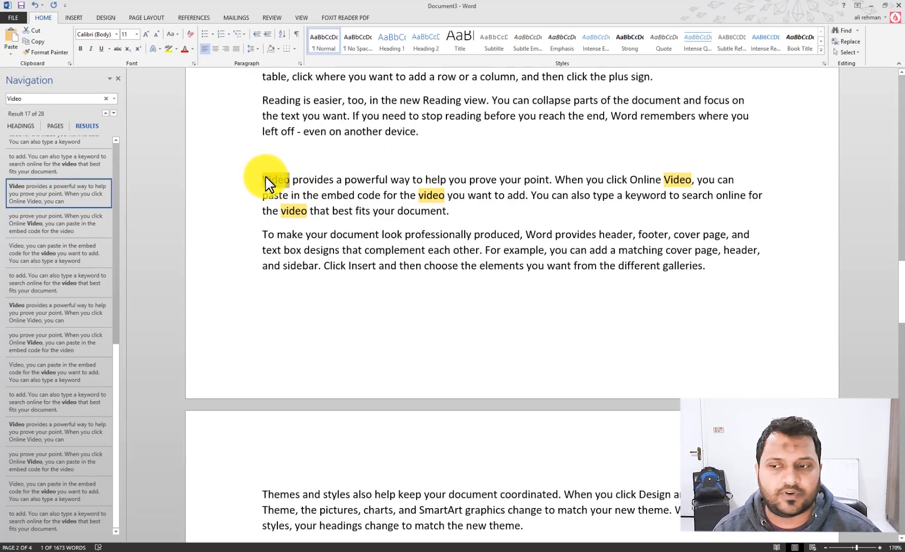
{"action": "scroll", "coordinate": [379, 203], "scroll_direction": "up", "scroll_amount": 5}
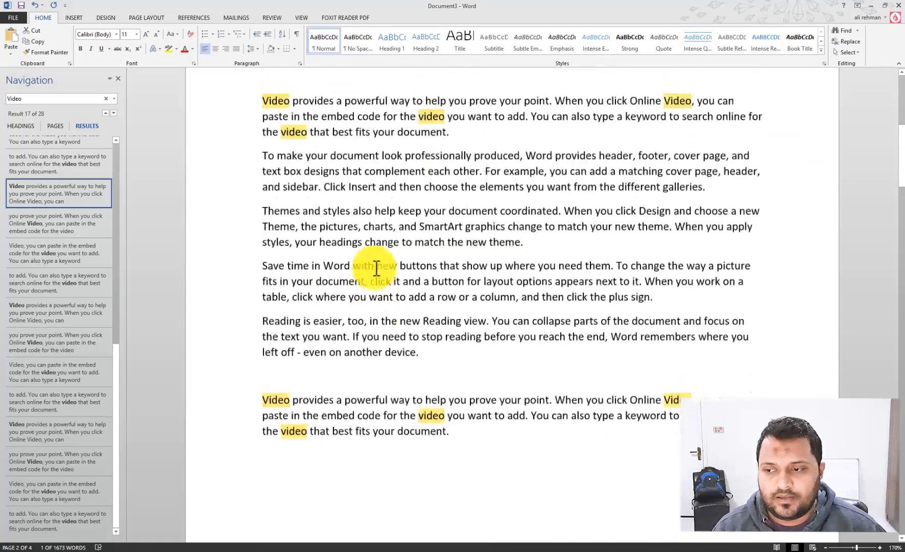
{"action": "scroll", "coordinate": [377, 268], "scroll_direction": "up", "scroll_amount": 5}
- Search the document for "audio" and for "theme", look through the highlighted matches, and close the search pane
{"action": "left_click_drag", "start_coordinate": [30, 99], "coordinate": [2, 106]}
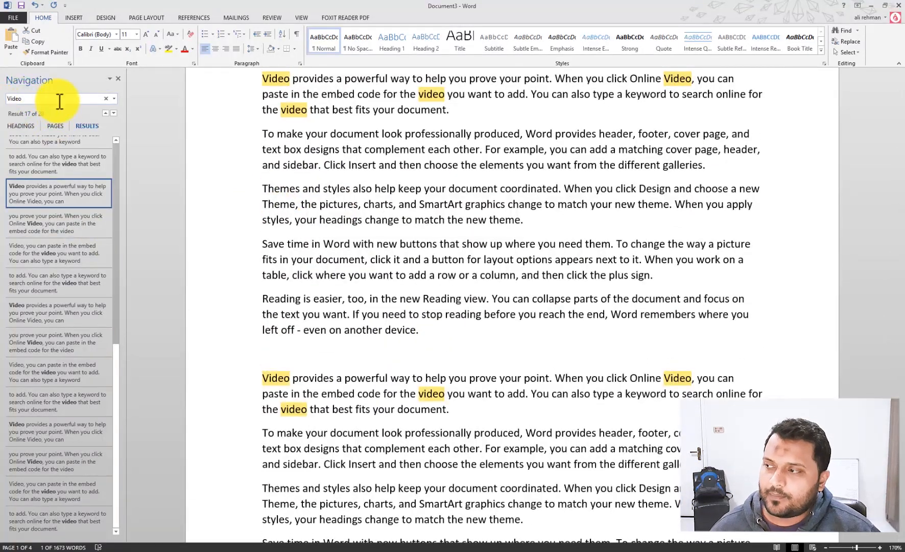
{"action": "left_click_drag", "start_coordinate": [60, 102], "coordinate": [1, 106]}
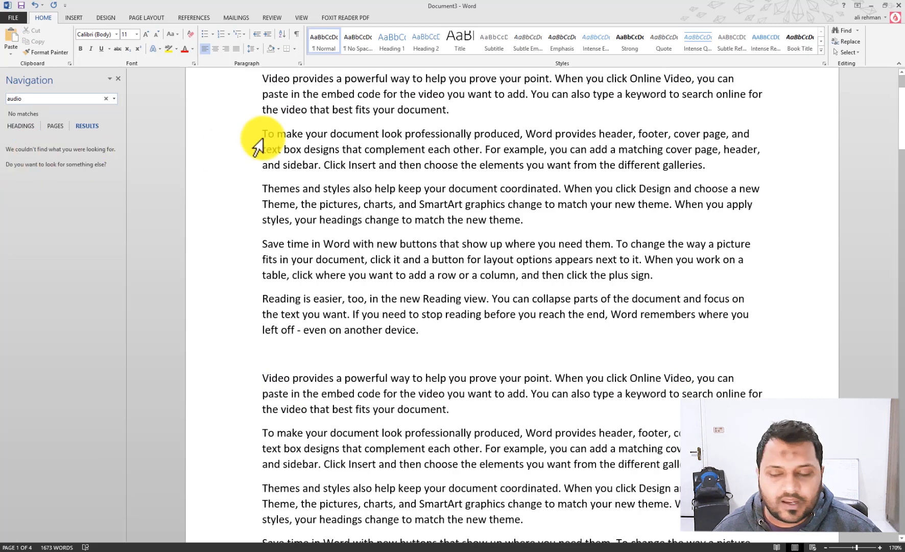
{"action": "left_click", "coordinate": [38, 95]}
{"action": "left_click_drag", "start_coordinate": [38, 96], "coordinate": [3, 102]}
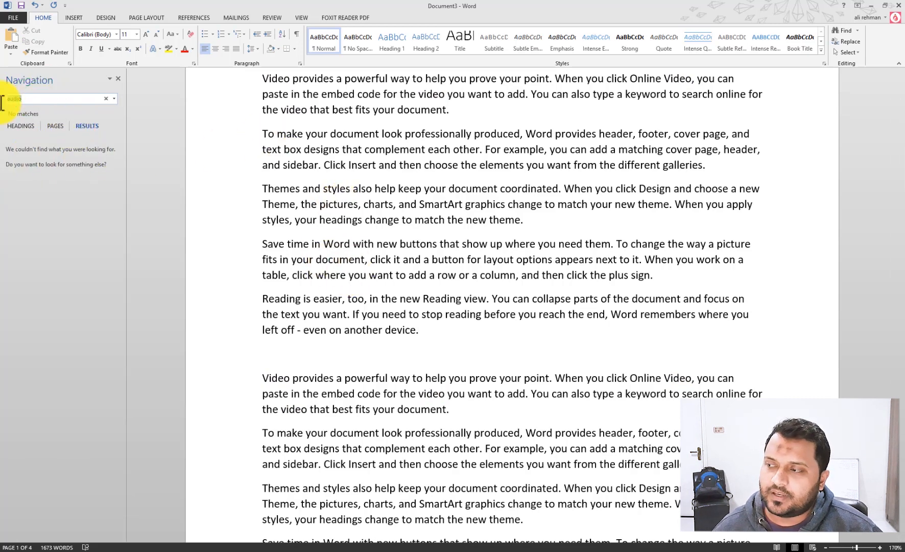
{"action": "type", "text": "theme"}
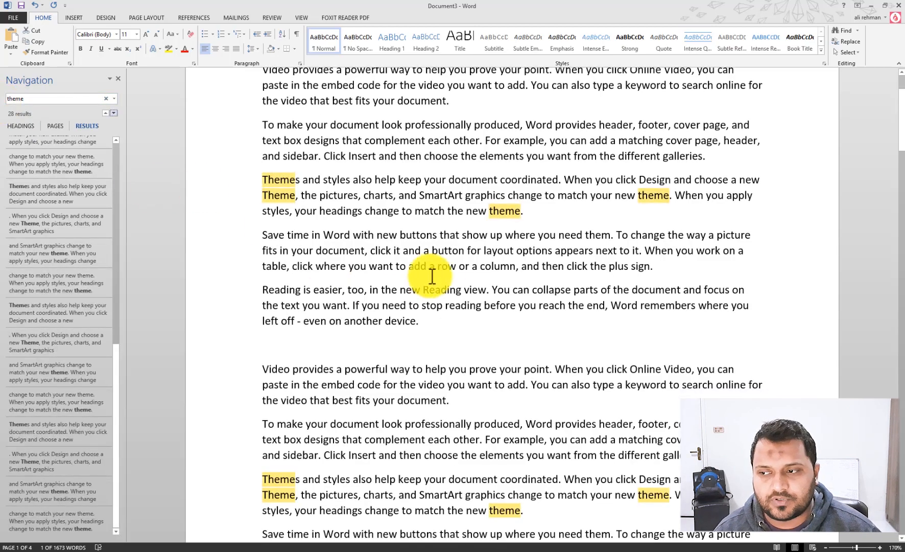
{"action": "scroll", "coordinate": [431, 274], "scroll_direction": "down", "scroll_amount": 5}
{"action": "scroll", "coordinate": [450, 278], "scroll_direction": "down", "scroll_amount": 8}
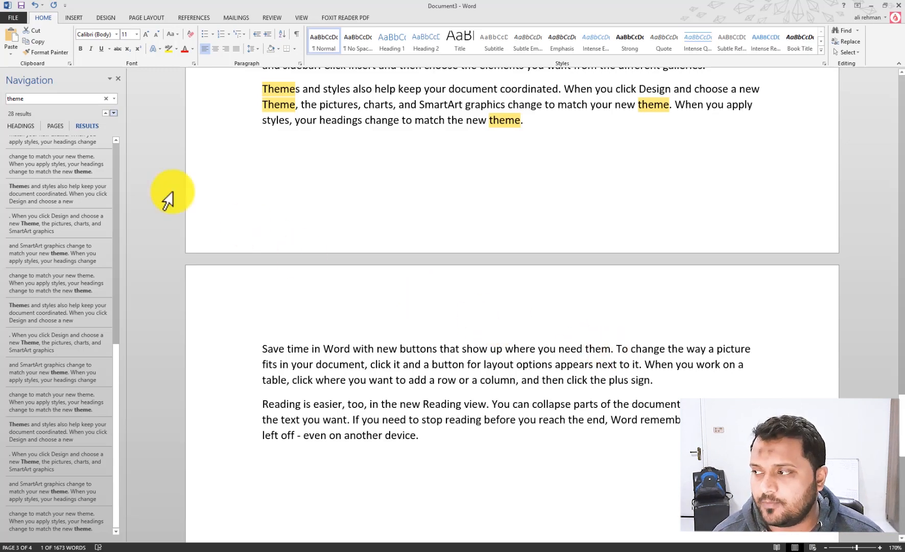
{"action": "left_click", "coordinate": [119, 79]}
- Open Advanced Find with "theme" as the search term and move the dialog above the document text
{"action": "scroll", "coordinate": [410, 236], "scroll_direction": "up", "scroll_amount": 1}
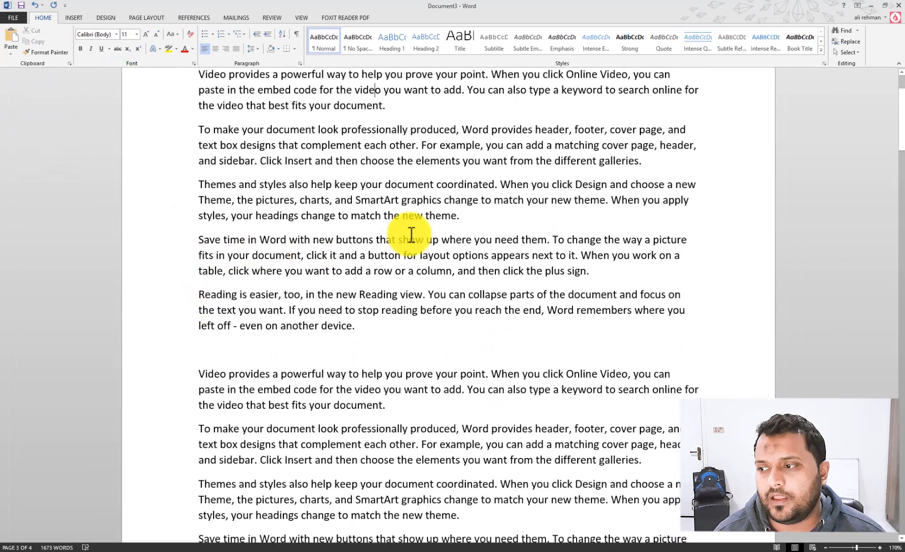
{"action": "scroll", "coordinate": [399, 292], "scroll_direction": "up", "scroll_amount": 2}
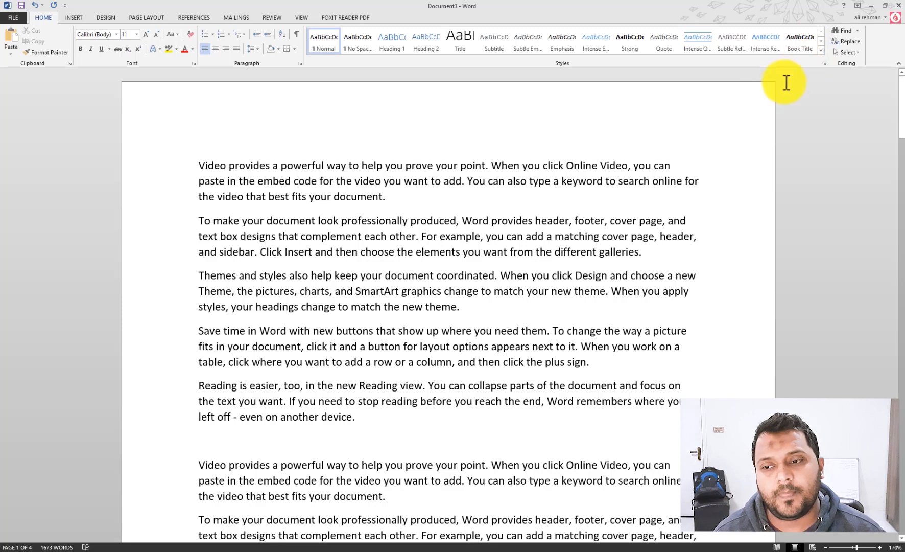
{"action": "left_click", "coordinate": [857, 28]}
{"action": "left_click", "coordinate": [854, 56]}
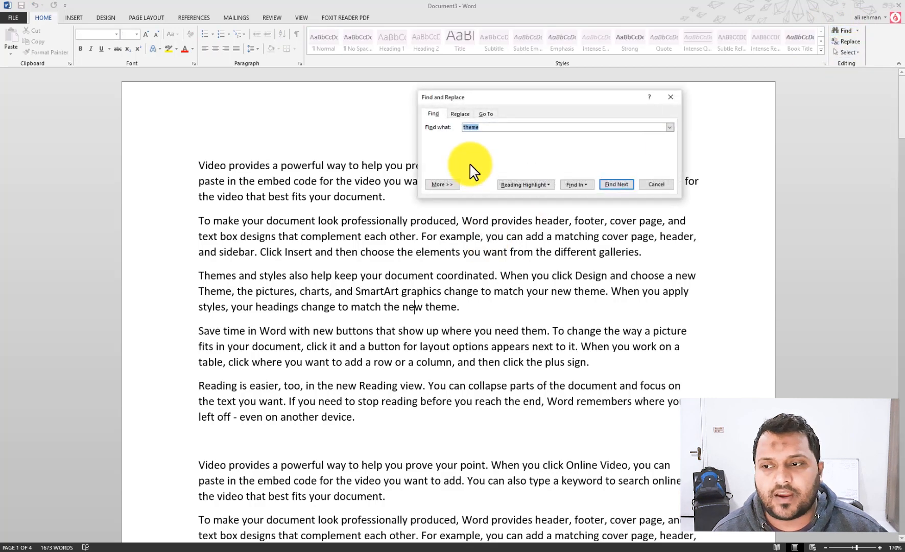
{"action": "left_click_drag", "start_coordinate": [505, 98], "coordinate": [505, 87]}
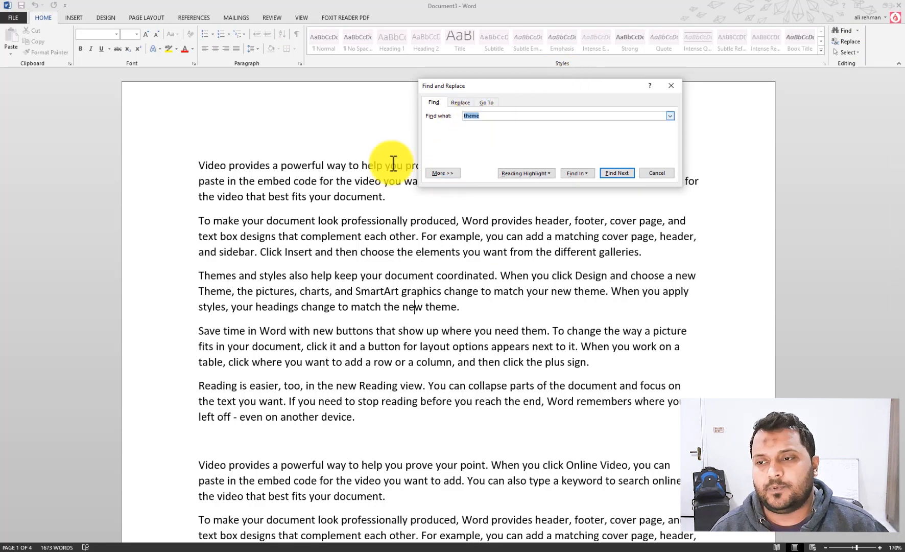
- Change the first word "Themes" and the last word "theme" of the third paragraph to uppercase
{"action": "left_click", "coordinate": [223, 276]}
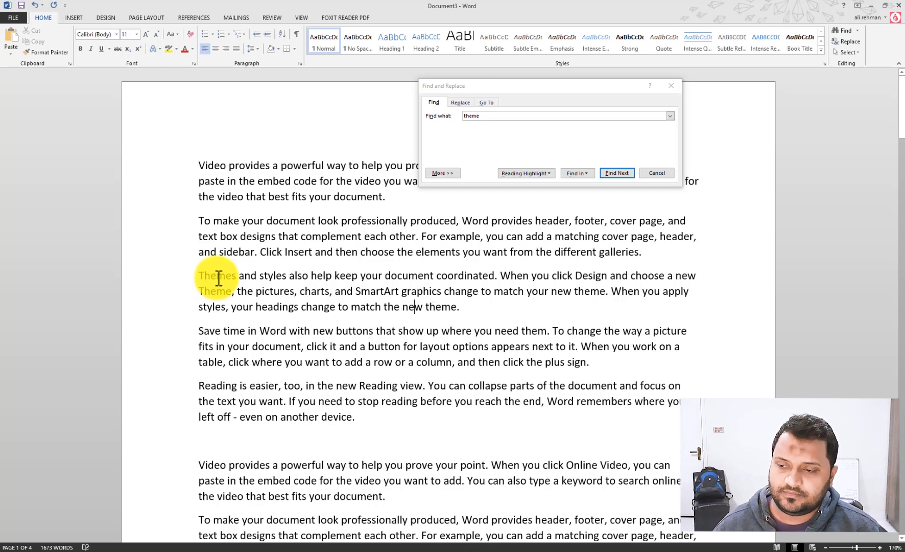
{"action": "left_click", "coordinate": [218, 276]}
{"action": "key", "text": "shift+F3"}
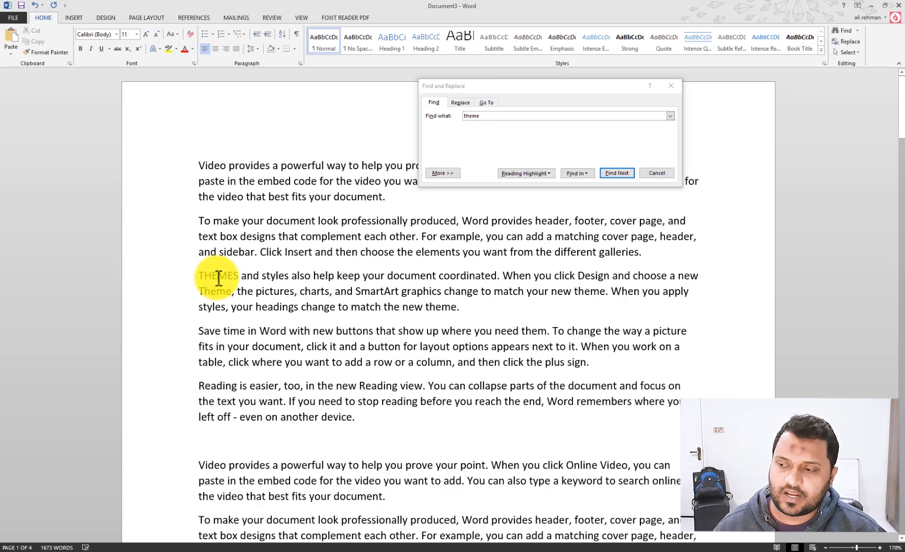
{"action": "left_click", "coordinate": [432, 305]}
{"action": "key", "text": "shift+F3"}
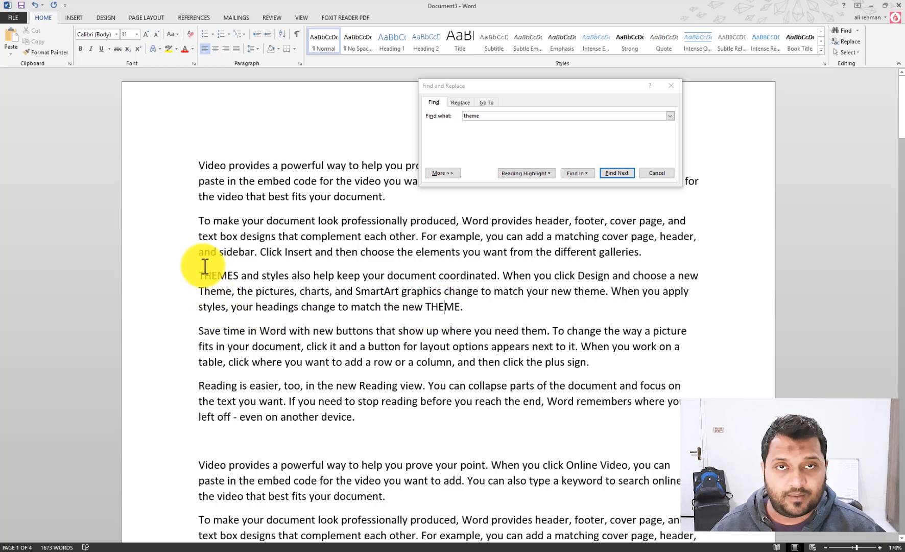
- Move the find dialog clear of the text, expand its search options, and turn on Match case
{"action": "left_click_drag", "start_coordinate": [481, 91], "coordinate": [509, 49]}
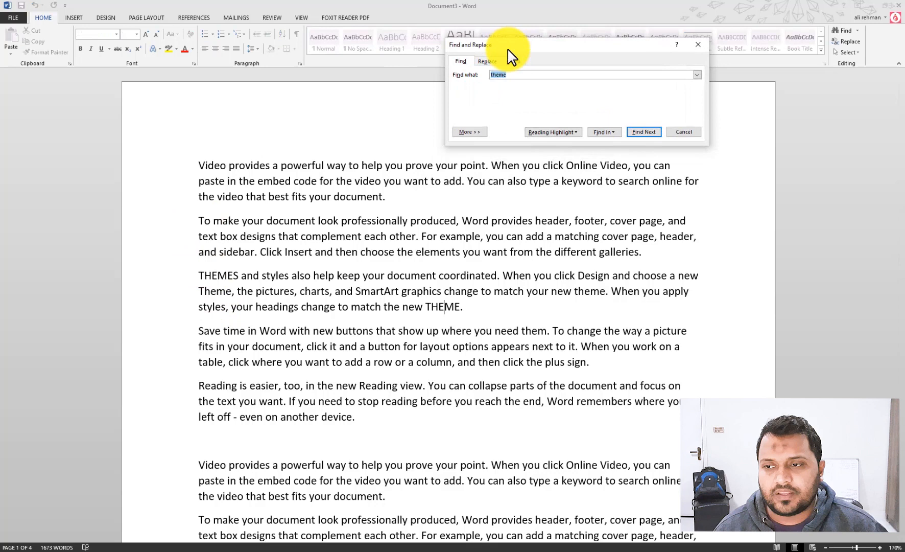
{"action": "left_click", "coordinate": [509, 76]}
{"action": "scroll", "coordinate": [211, 293], "scroll_direction": "down", "scroll_amount": 7}
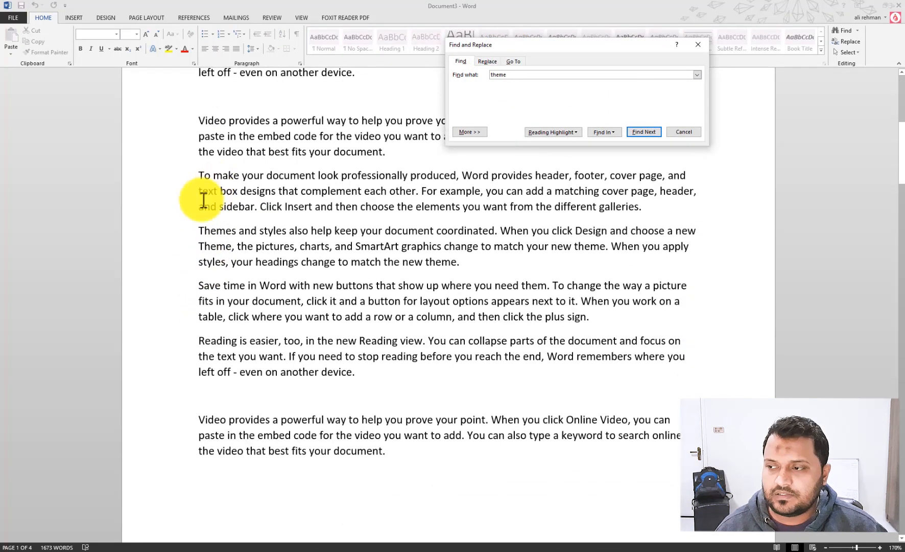
{"action": "double_click", "coordinate": [210, 247]}
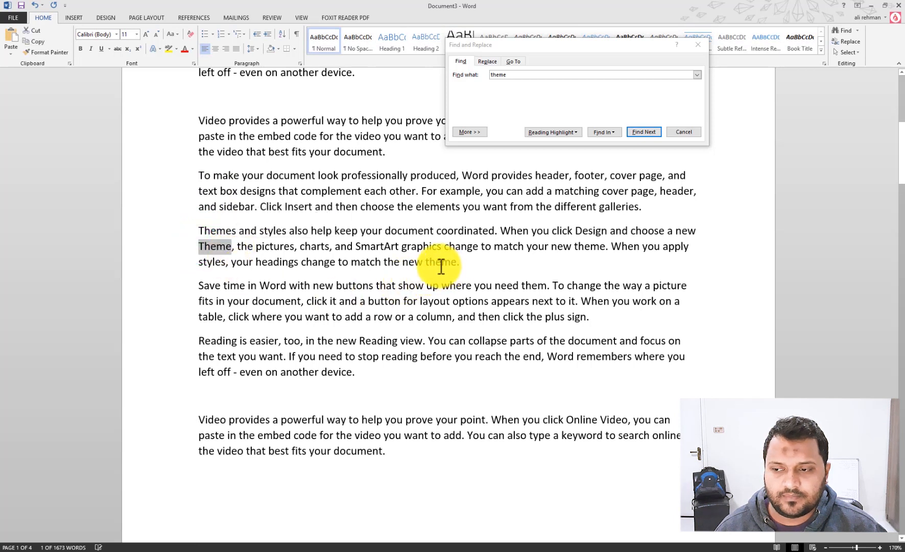
{"action": "left_click_drag", "start_coordinate": [440, 263], "coordinate": [477, 263]}
{"action": "left_click", "coordinate": [514, 76]}
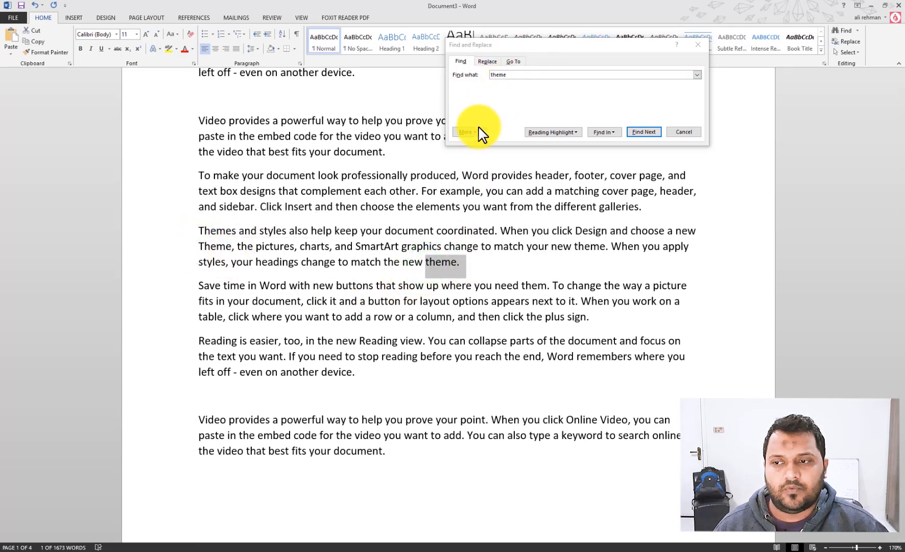
{"action": "left_click", "coordinate": [469, 133]}
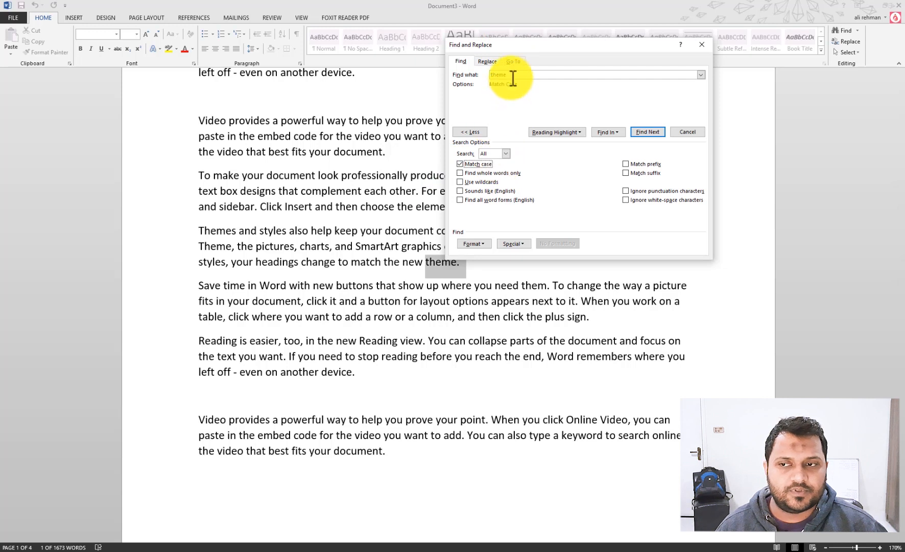
- Find the first case-matched occurrence of "theme", searching from the start of the document
{"action": "left_click_drag", "start_coordinate": [513, 75], "coordinate": [473, 75]}
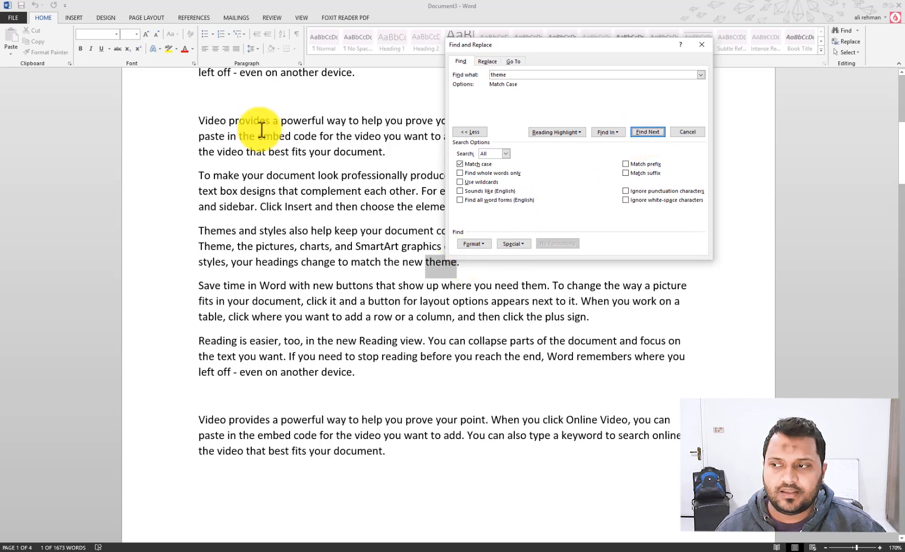
{"action": "scroll", "coordinate": [261, 130], "scroll_direction": "up", "scroll_amount": 6}
{"action": "left_click", "coordinate": [202, 158]}
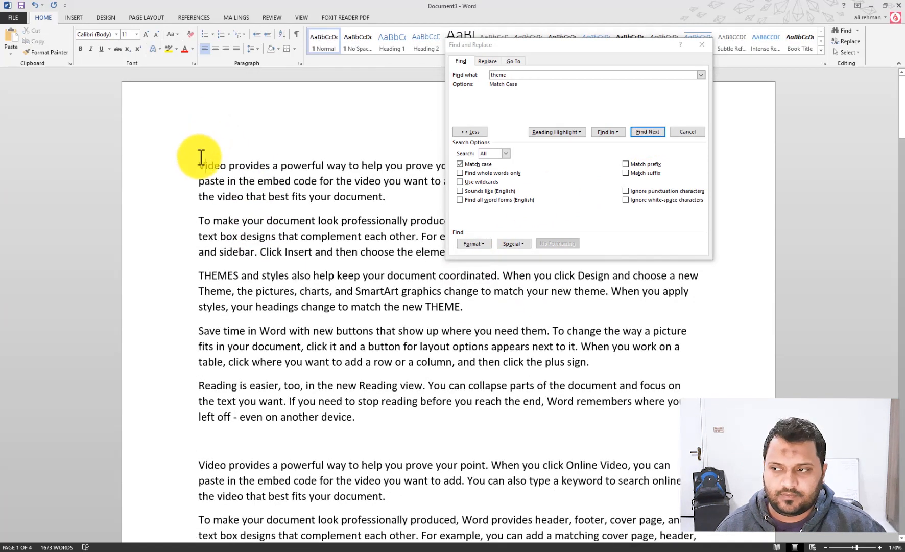
{"action": "left_click", "coordinate": [643, 133]}
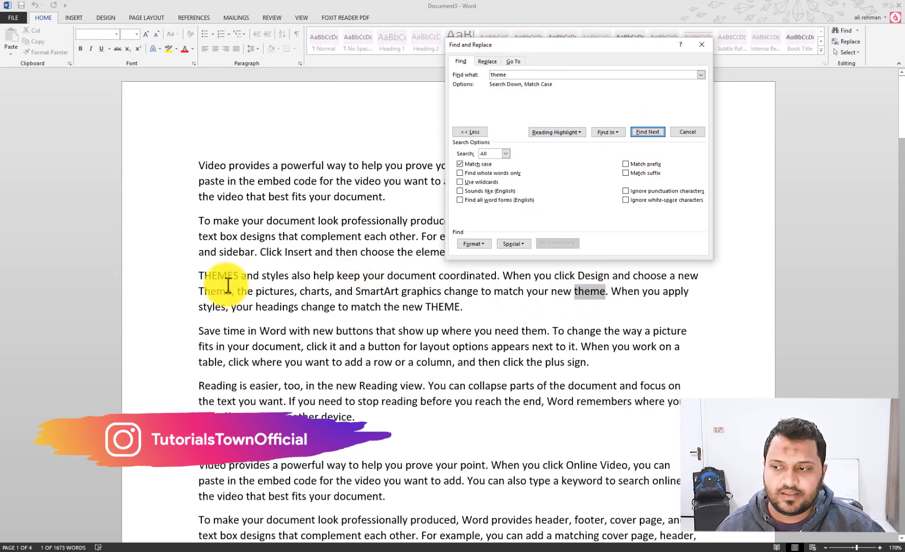
- Compare the capitalization of "Theme", "THEME" and "THEMES" in the third paragraph by selecting each variant in the text
{"action": "left_click", "coordinate": [187, 289]}
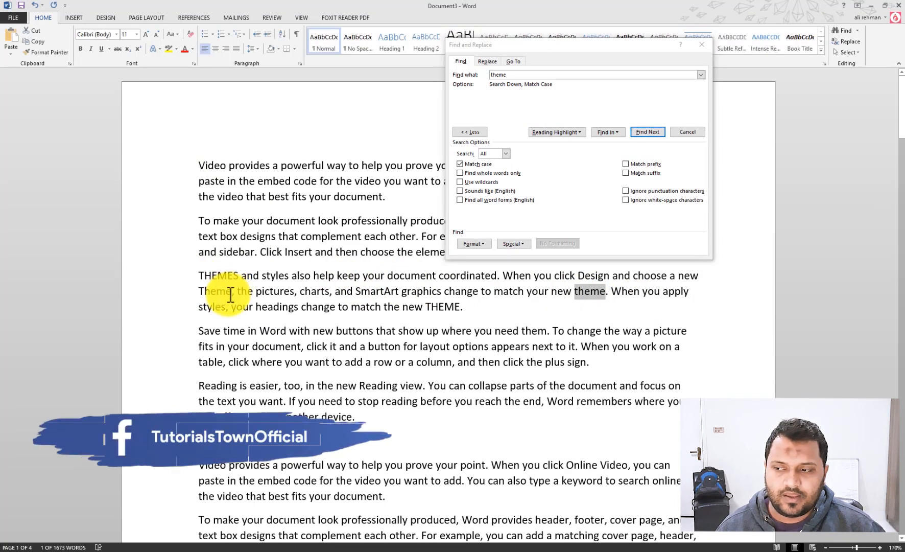
{"action": "left_click_drag", "start_coordinate": [230, 294], "coordinate": [199, 289]}
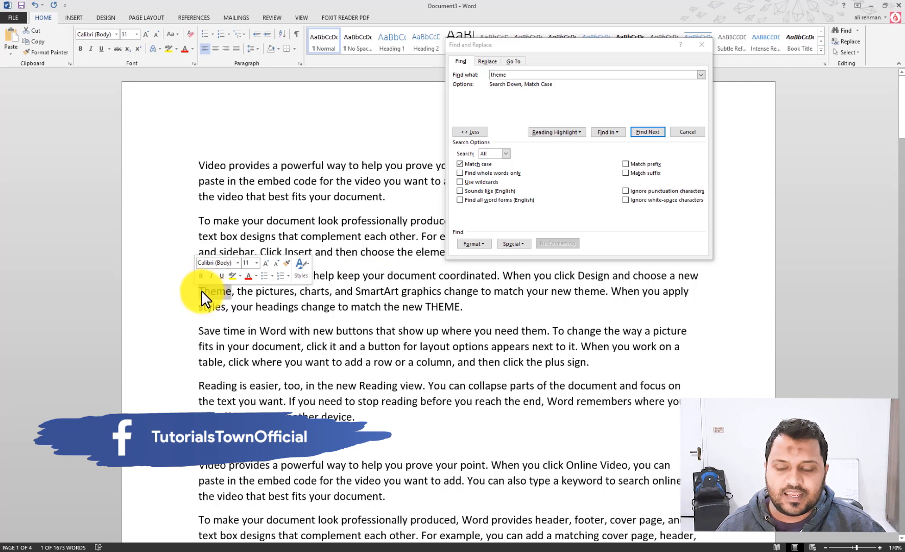
{"action": "left_click", "coordinate": [242, 296]}
{"action": "left_click_drag", "start_coordinate": [423, 308], "coordinate": [461, 308]}
{"action": "left_click", "coordinate": [431, 308]}
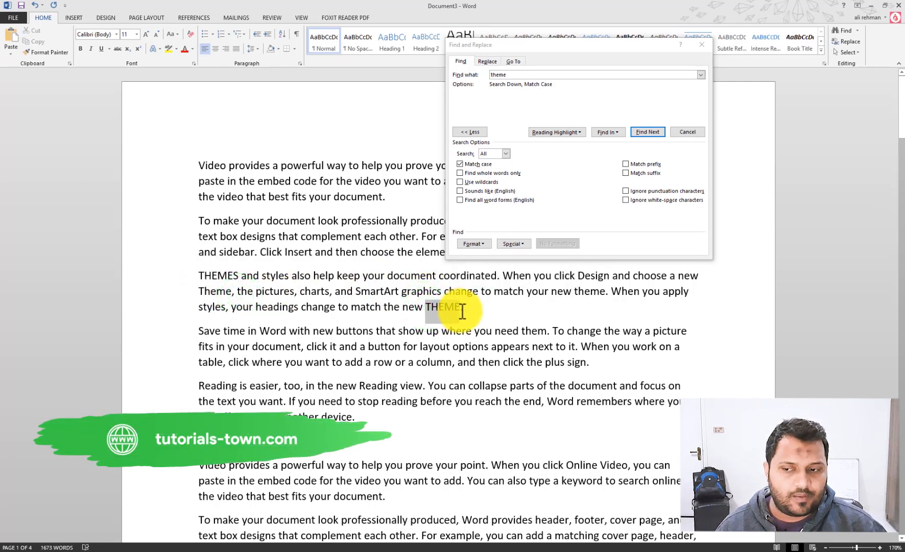
{"action": "left_click", "coordinate": [231, 276]}
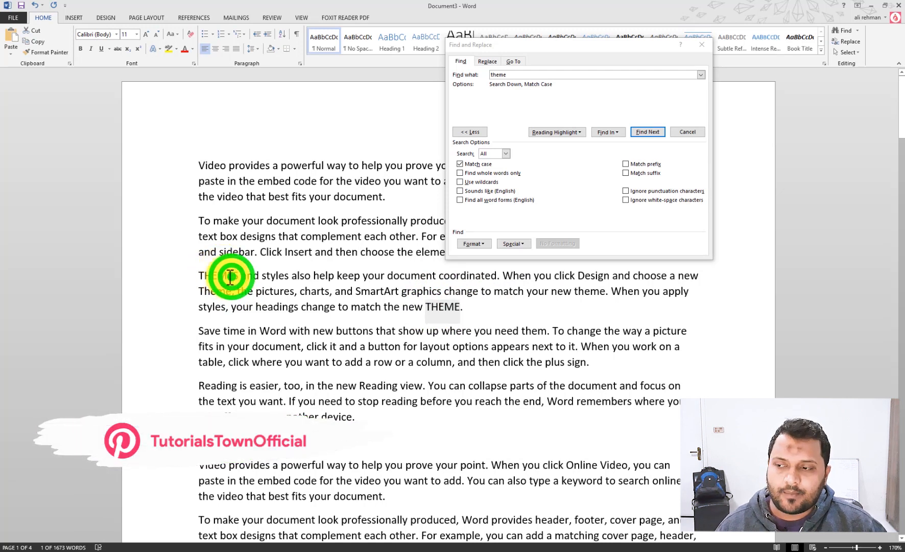
{"action": "left_click_drag", "start_coordinate": [231, 276], "coordinate": [186, 274]}
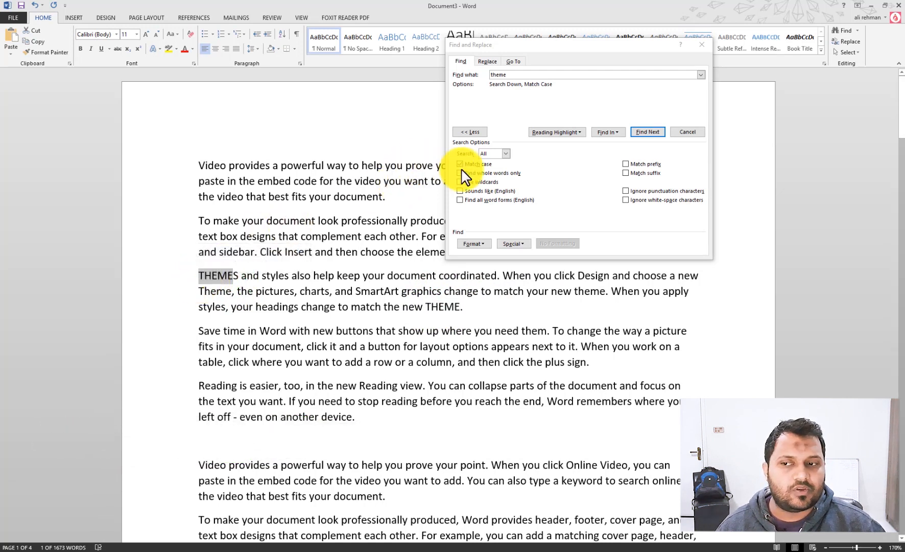
- Turn off Match case in the find dialog and find the first occurrence of "theme" from the document's opening paragraph
{"action": "left_click", "coordinate": [533, 41]}
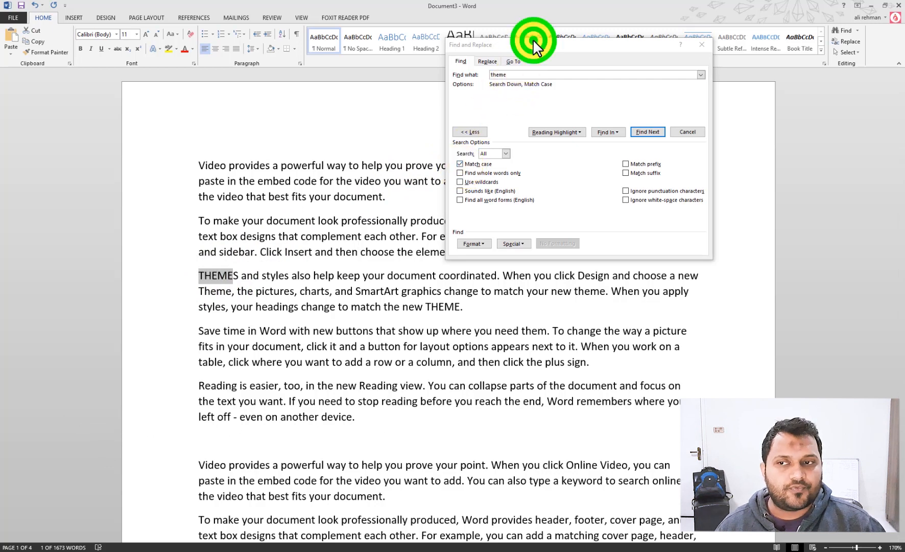
{"action": "left_click_drag", "start_coordinate": [533, 39], "coordinate": [566, 37]}
{"action": "left_click_drag", "start_coordinate": [545, 74], "coordinate": [521, 74]}
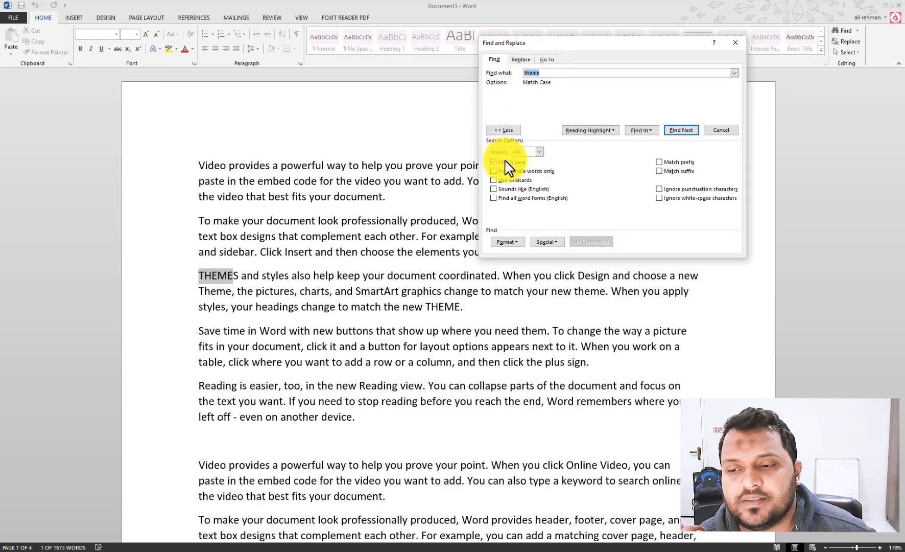
{"action": "left_click", "coordinate": [505, 162]}
{"action": "left_click", "coordinate": [543, 73]}
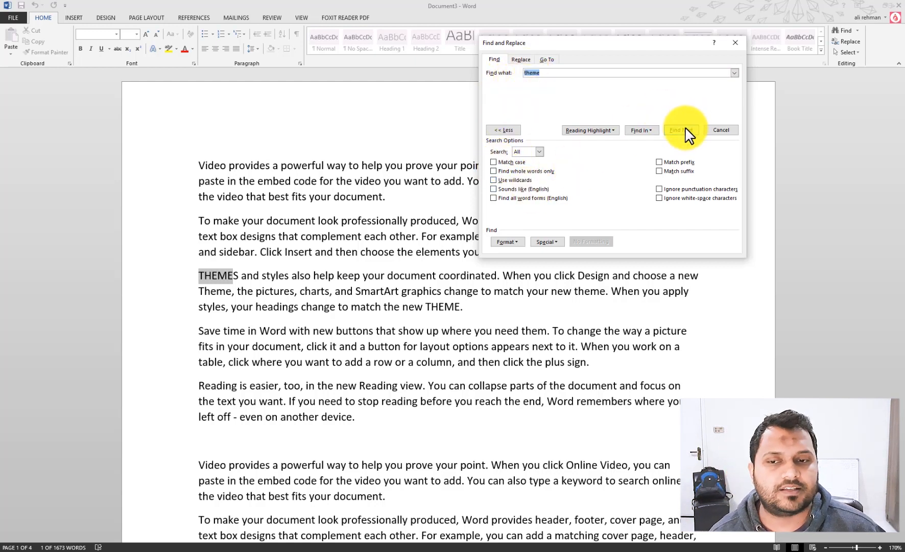
{"action": "left_click", "coordinate": [263, 158]}
{"action": "left_click", "coordinate": [247, 147]}
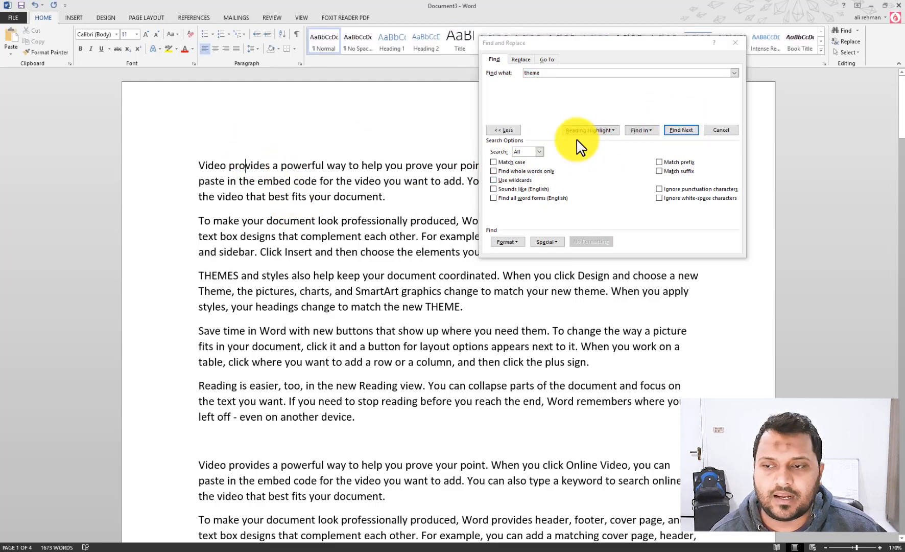
{"action": "left_click", "coordinate": [676, 129]}
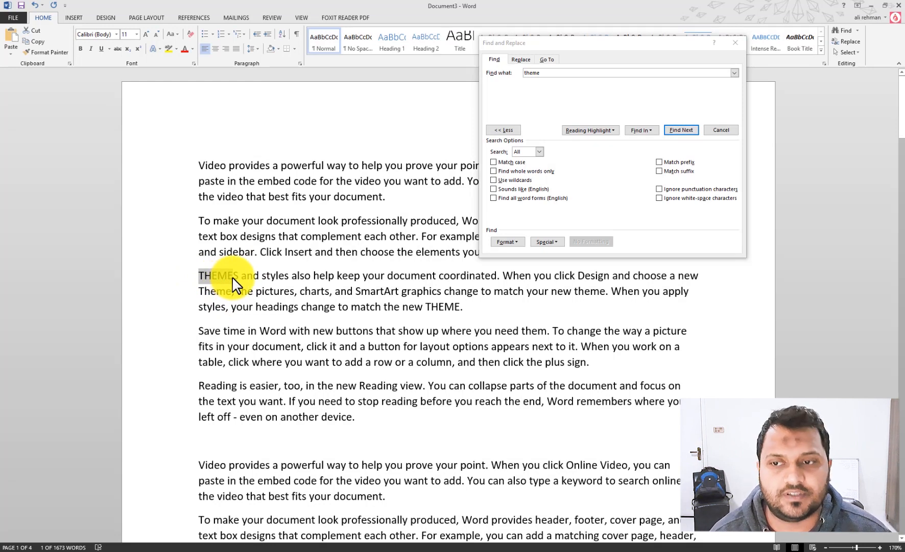
- Change the search term to "he" and find its next occurrence
{"action": "left_click", "coordinate": [554, 72]}
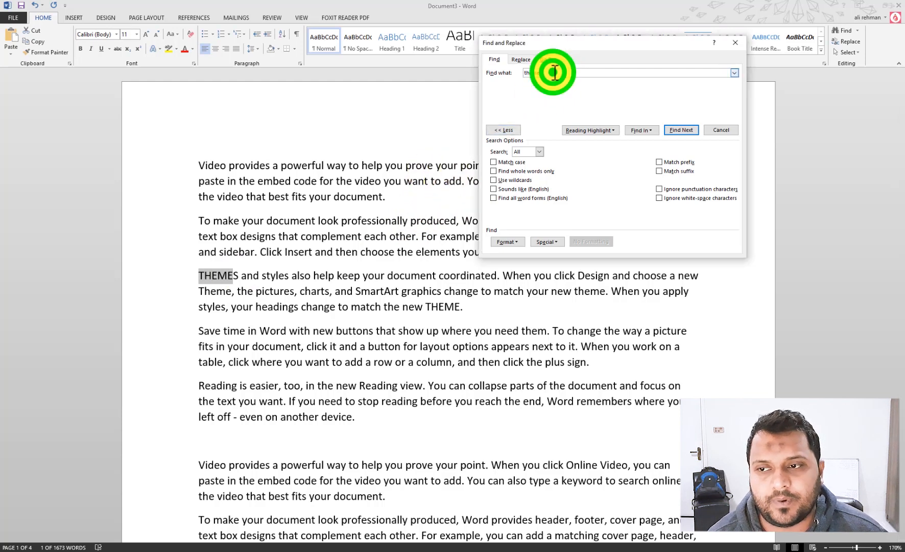
{"action": "left_click_drag", "start_coordinate": [564, 73], "coordinate": [505, 68]}
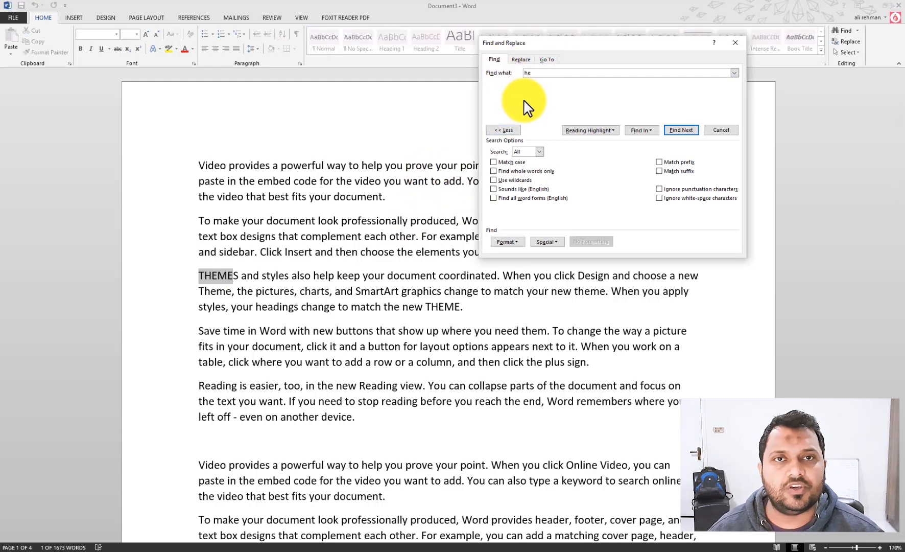
{"action": "left_click", "coordinate": [549, 71]}
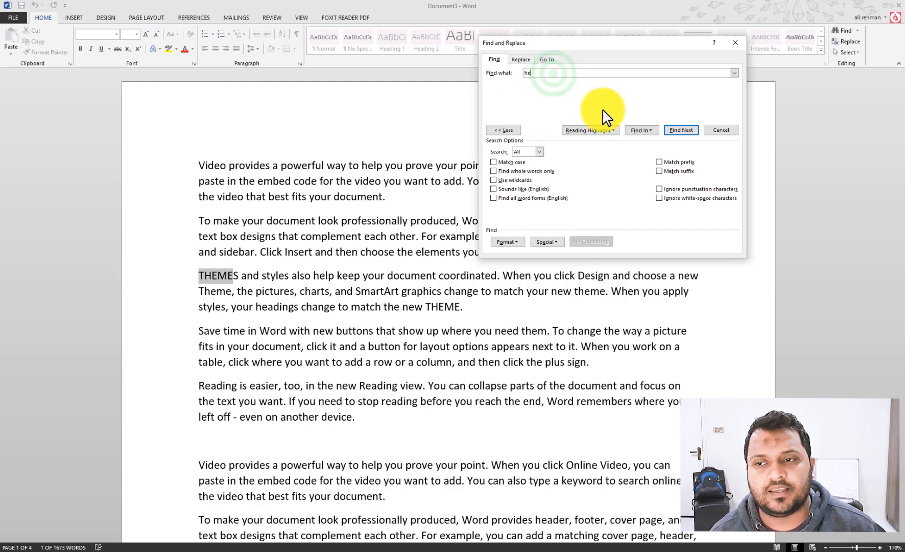
{"action": "left_click", "coordinate": [681, 131]}
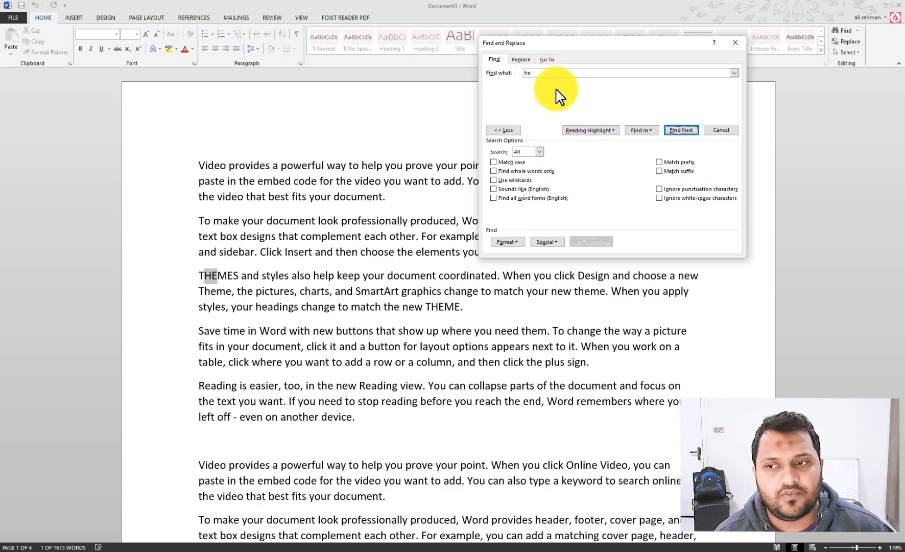
- Turn on Find whole words only and search the document for "he"
{"action": "left_click", "coordinate": [542, 172]}
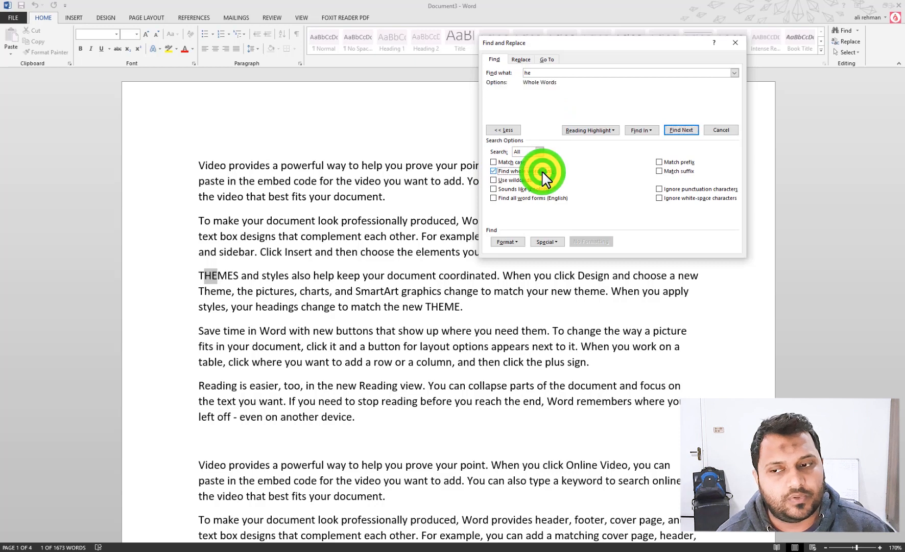
{"action": "left_click", "coordinate": [681, 132]}
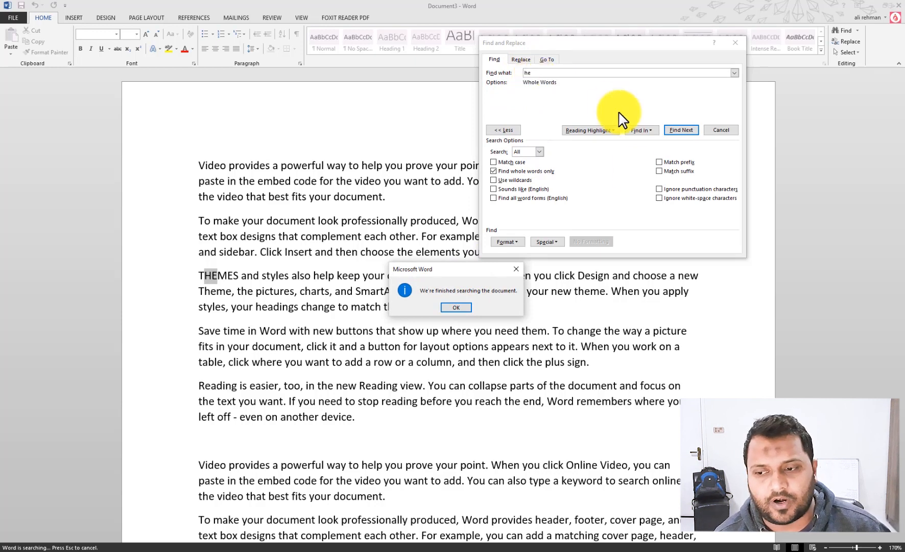
{"action": "left_click", "coordinate": [517, 269]}
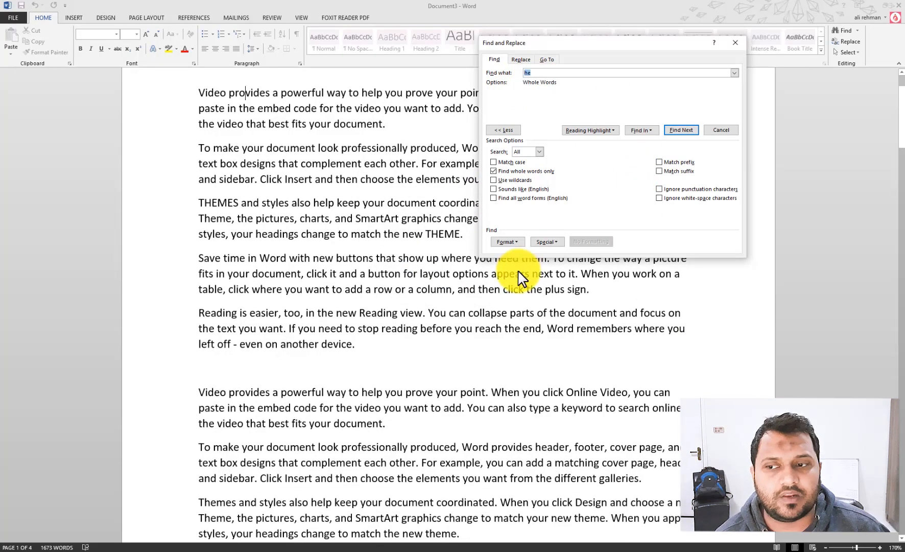
- Move the find dialog aside and replace the word "You" with "he" in the second sentence of the fifth paragraph
{"action": "left_click_drag", "start_coordinate": [565, 47], "coordinate": [532, 38]}
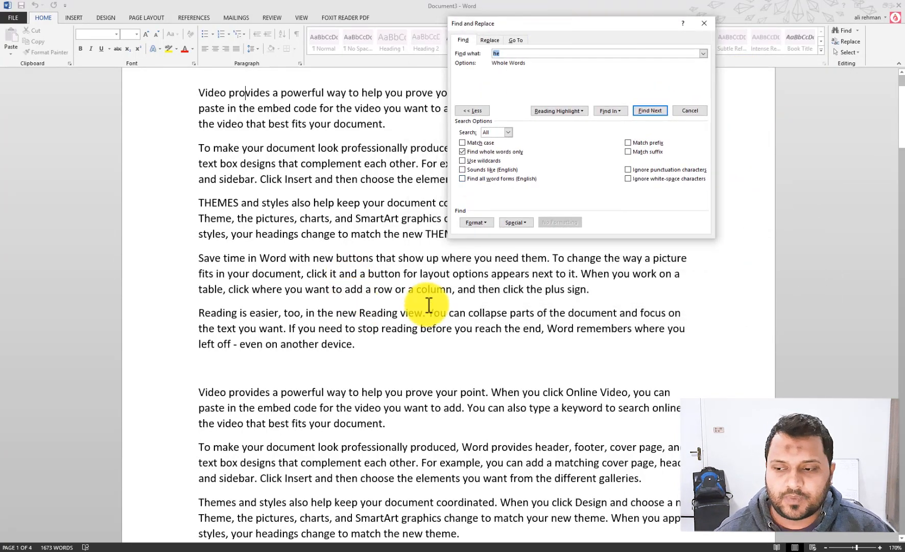
{"action": "left_click", "coordinate": [449, 308]}
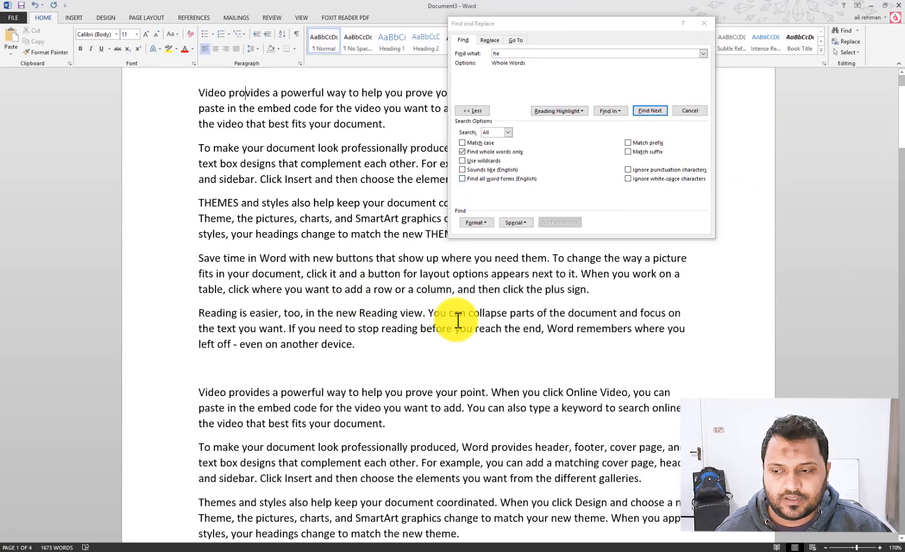
{"action": "double_click", "coordinate": [432, 310]}
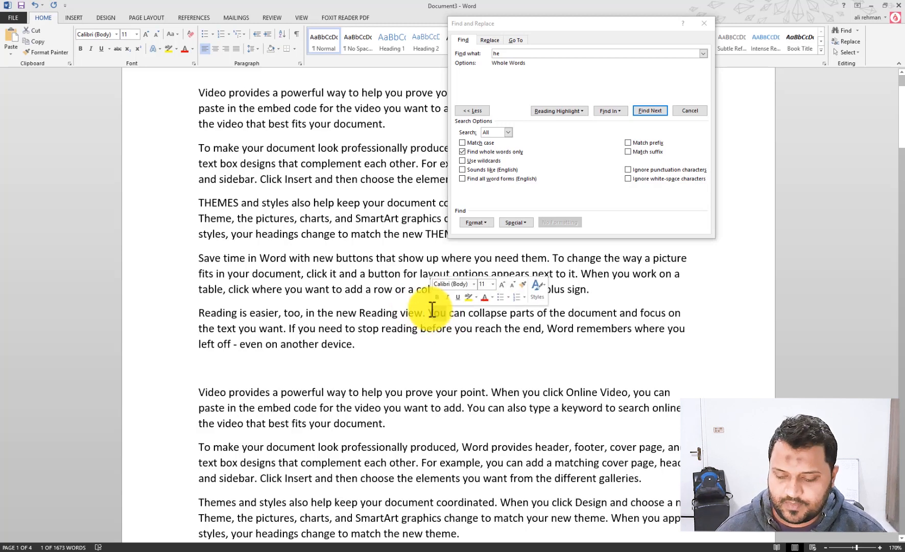
{"action": "type", "text": "the"}
{"action": "key", "text": "BackSpace"}
{"action": "key", "text": "BackSpace"}
{"action": "key", "text": "BackSpace"}
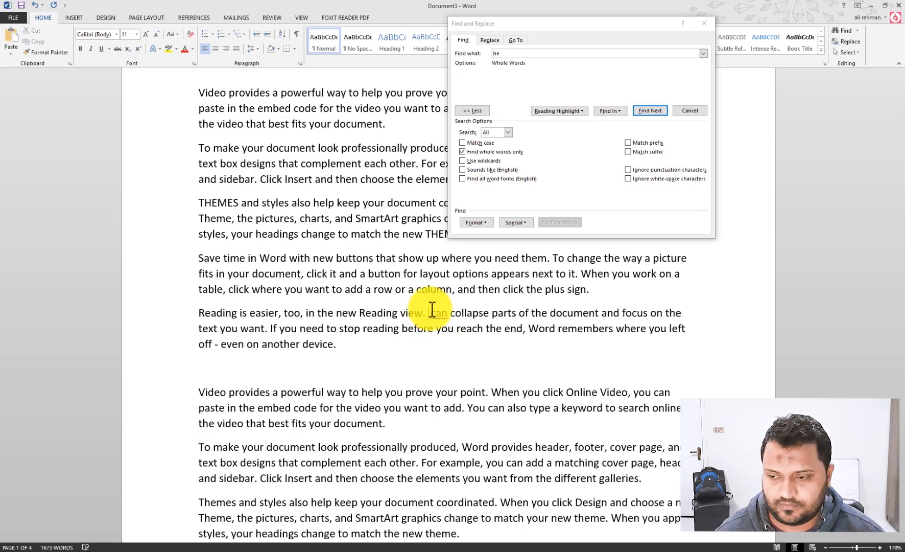
{"action": "type", "text": "he c"}
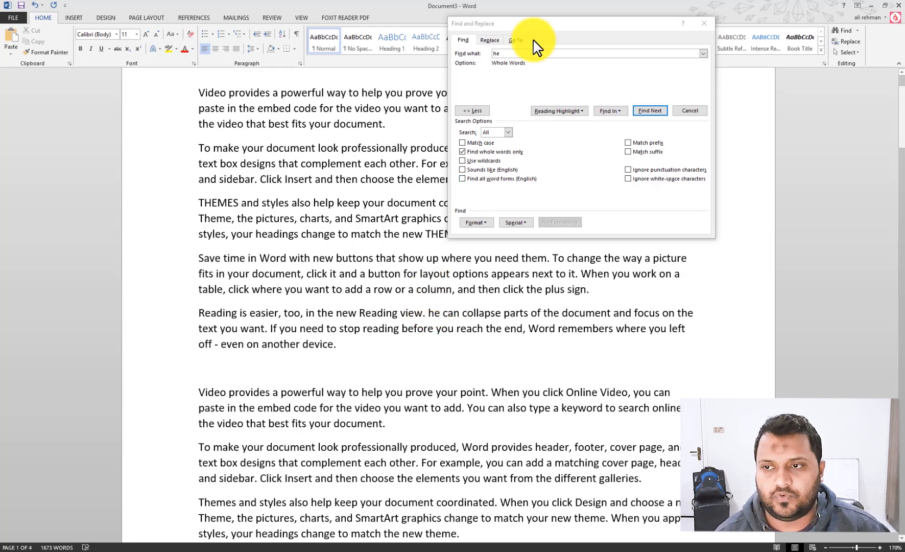
- Search the whole document for "he" as a whole word, through to the end of the search
{"action": "left_click", "coordinate": [527, 53]}
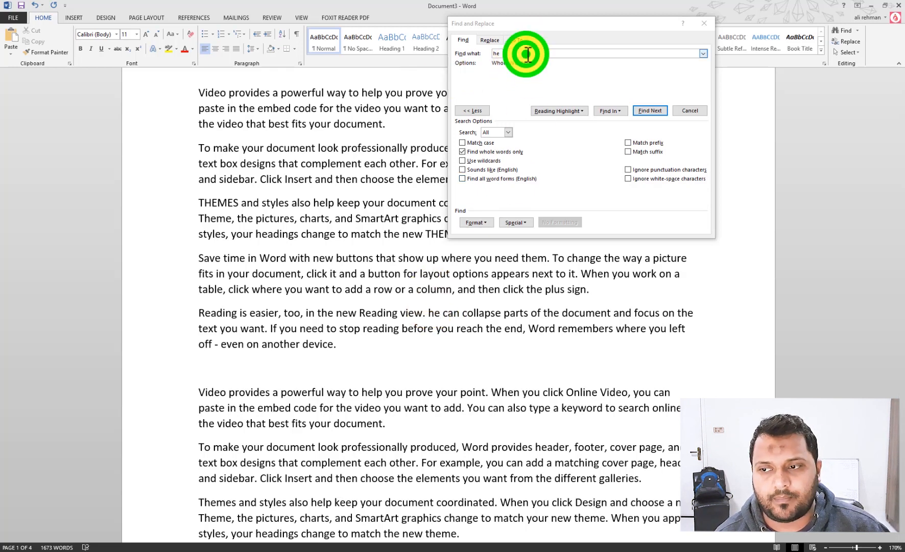
{"action": "left_click", "coordinate": [468, 151]}
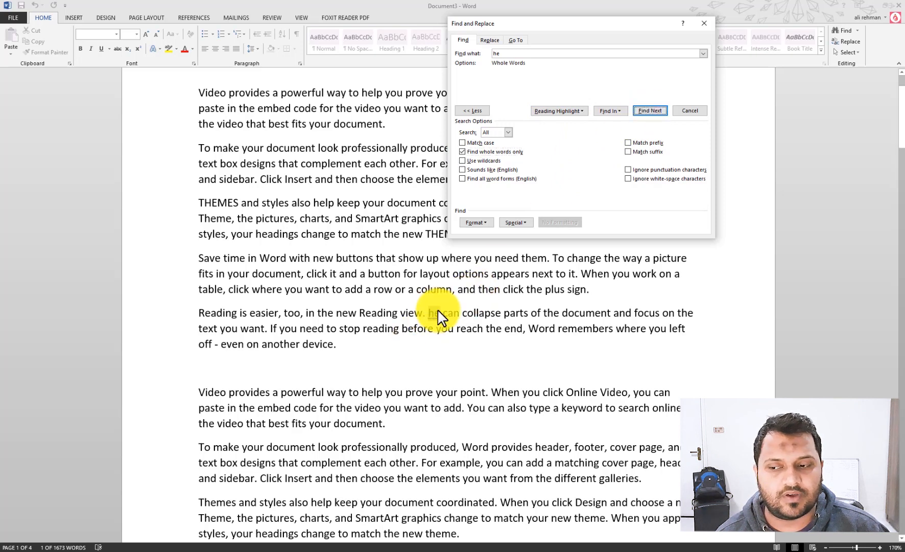
{"action": "left_click", "coordinate": [660, 112]}
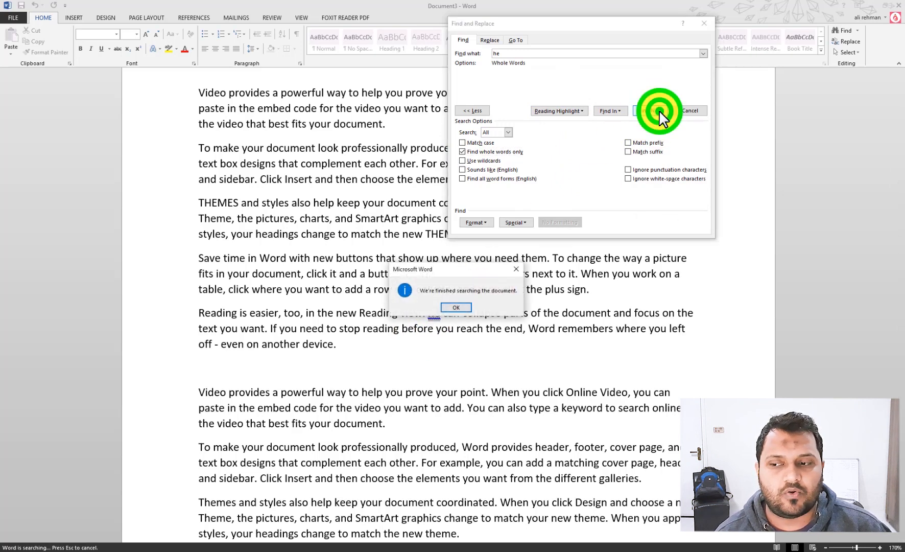
{"action": "left_click", "coordinate": [464, 305]}
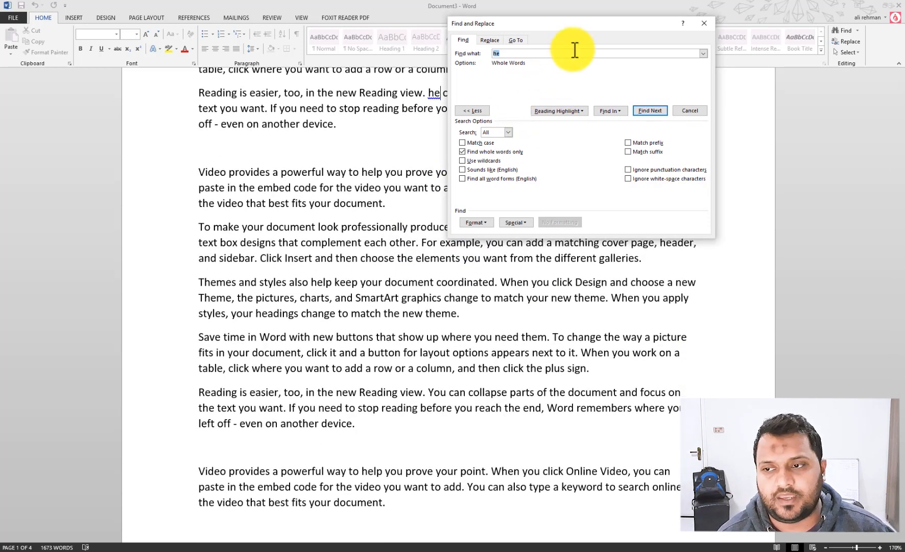
- Close the find dialog and place the cursor at the start of the third paragraph on the first page
{"action": "left_click_drag", "start_coordinate": [592, 24], "coordinate": [640, 35]}
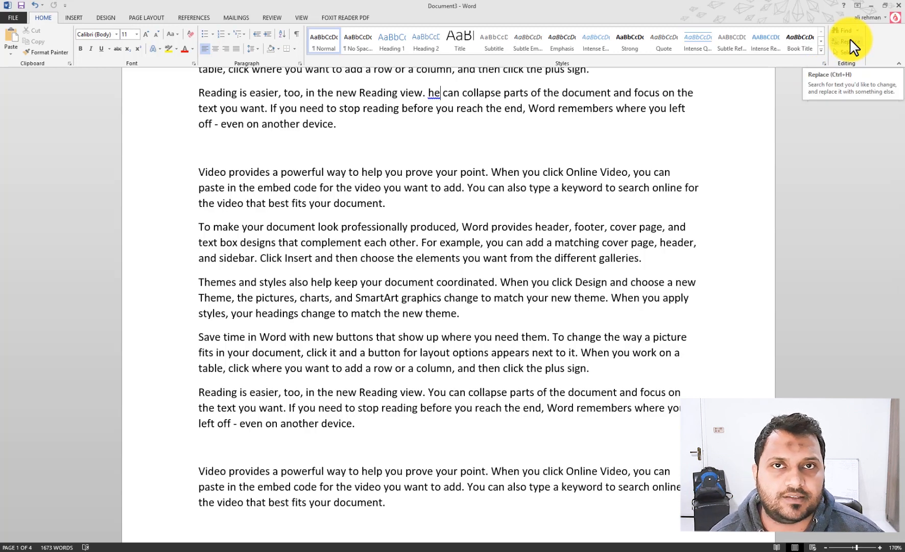
{"action": "left_click", "coordinate": [679, 160]}
{"action": "scroll", "coordinate": [598, 188], "scroll_direction": "up", "scroll_amount": 6}
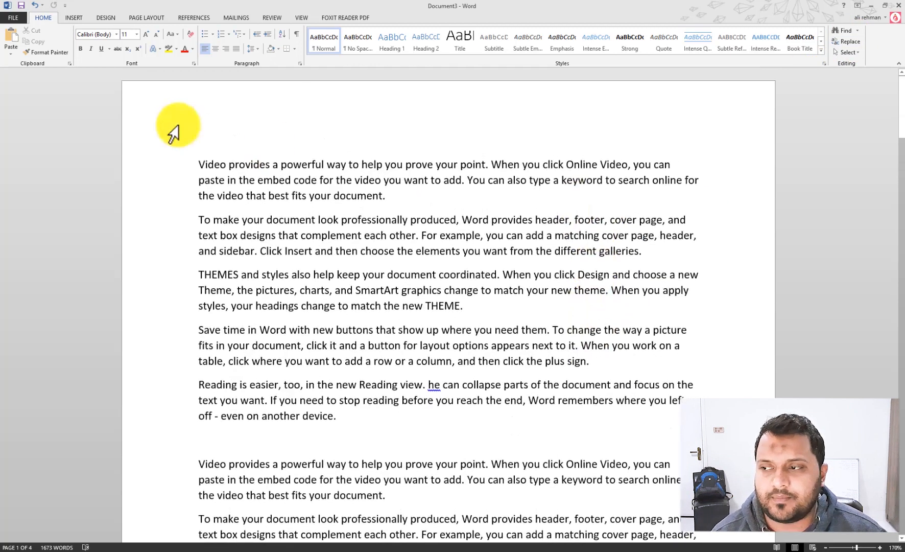
{"action": "left_click", "coordinate": [202, 152]}
{"action": "scroll", "coordinate": [343, 258], "scroll_direction": "down", "scroll_amount": 3}
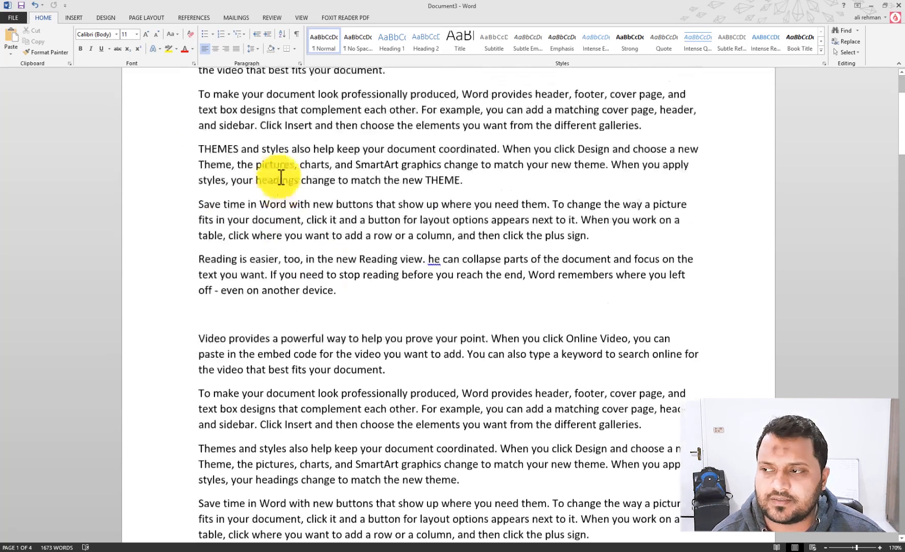
{"action": "left_click", "coordinate": [202, 155]}
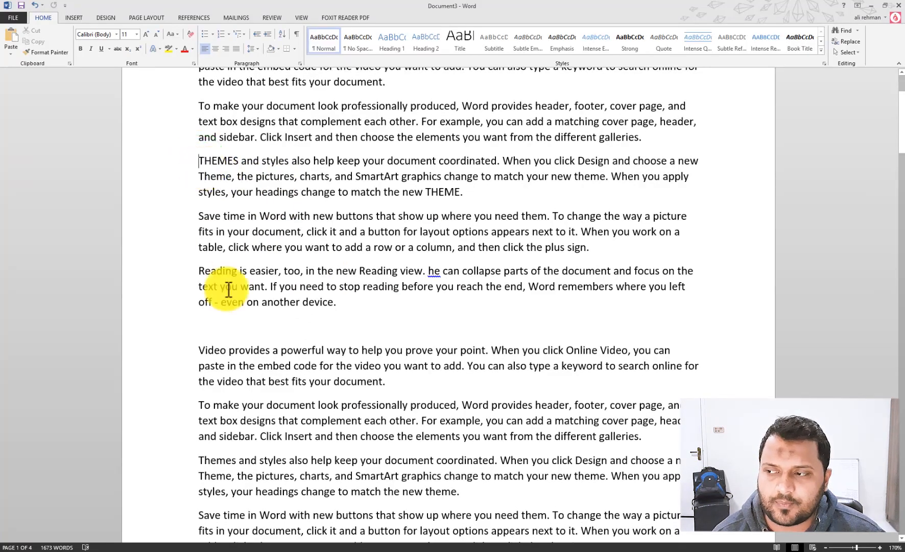
- Open Replace, move its dialog up over the document, and set the search term to "Video"
{"action": "left_click", "coordinate": [846, 41]}
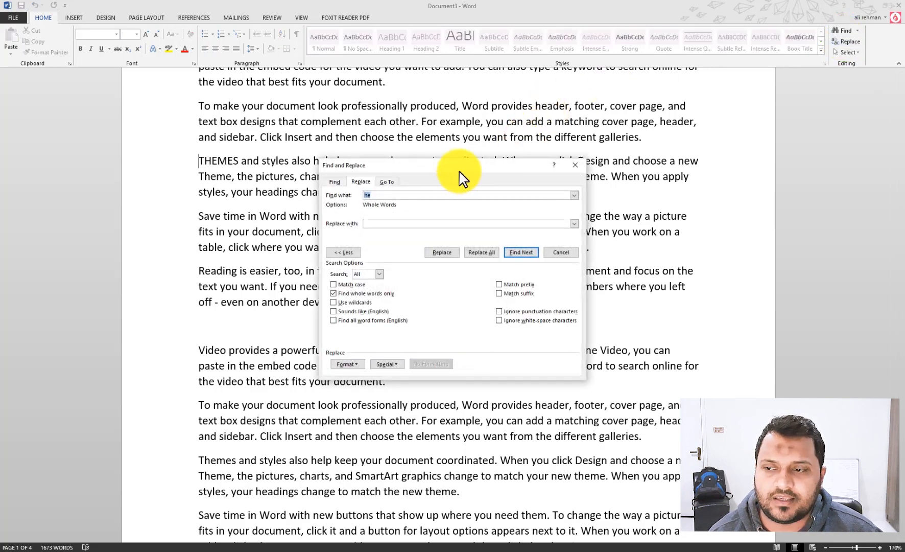
{"action": "left_click_drag", "start_coordinate": [459, 173], "coordinate": [545, 44]}
{"action": "left_click", "coordinate": [477, 68]}
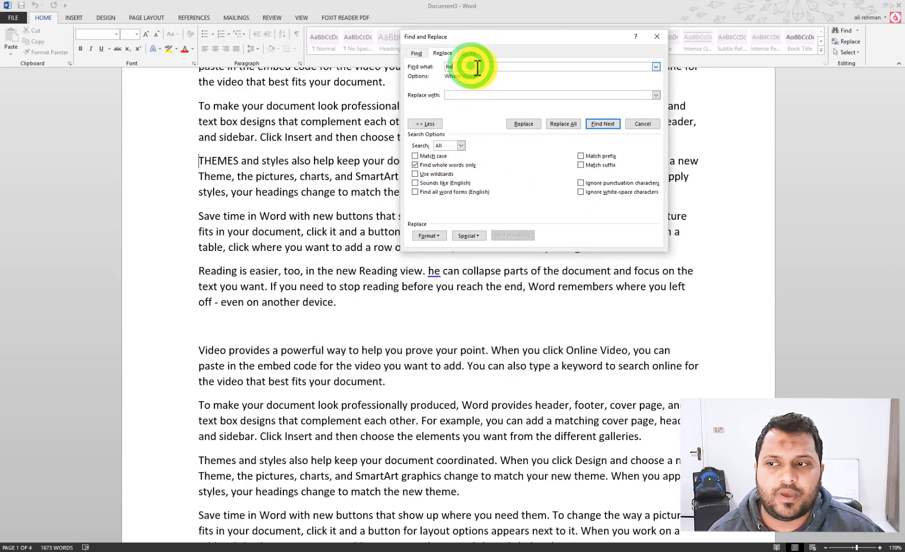
{"action": "left_click_drag", "start_coordinate": [445, 67], "coordinate": [467, 69]}
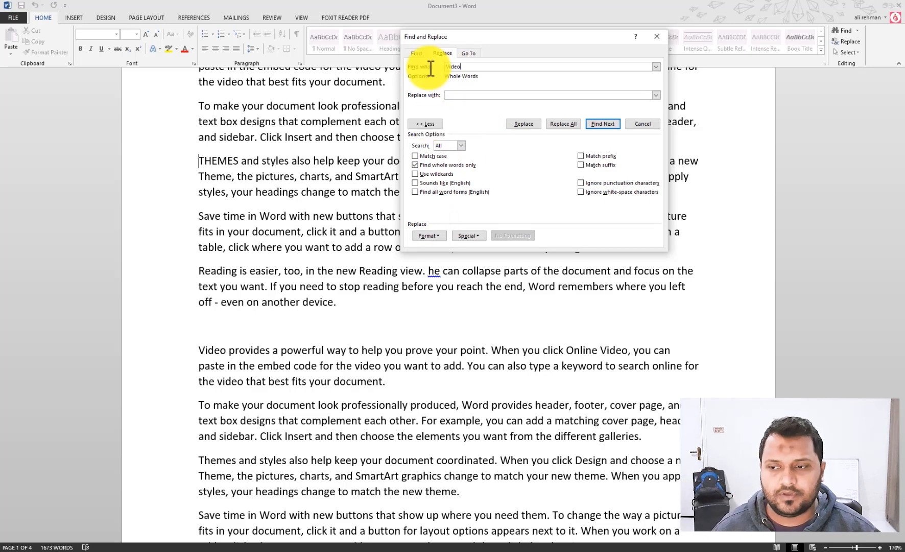
- Find the next occurrence of "Video" and return the cursor to the start of the document's first paragraph
{"action": "left_click", "coordinate": [603, 124]}
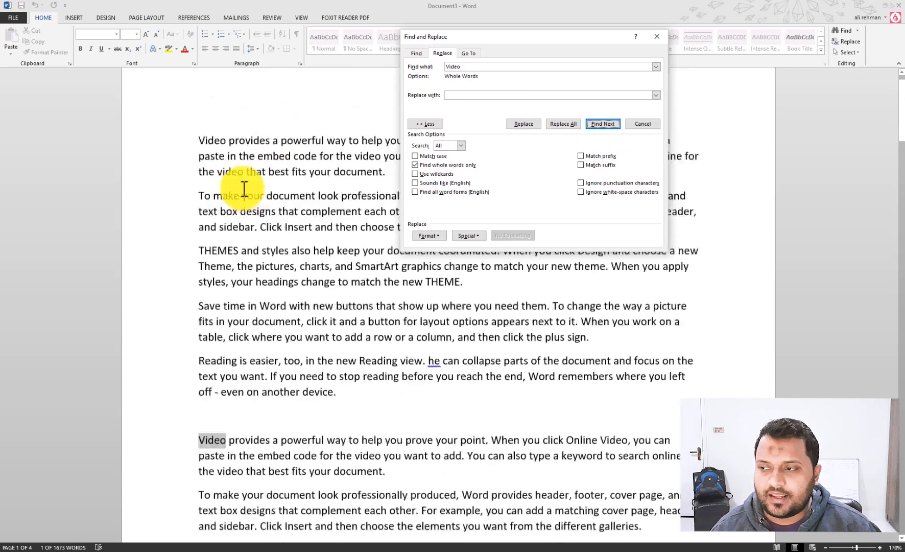
{"action": "scroll", "coordinate": [235, 177], "scroll_direction": "up", "scroll_amount": 1}
{"action": "left_click", "coordinate": [205, 158]}
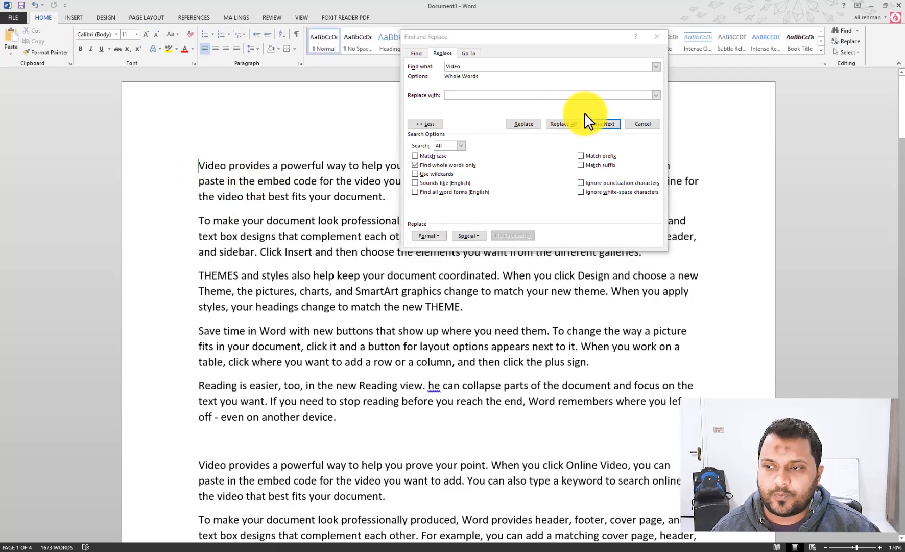
- Replace the first paragraph's opening "Video" with "Animation", collapse the extra search options, and select the replaced word
{"action": "left_click", "coordinate": [604, 124]}
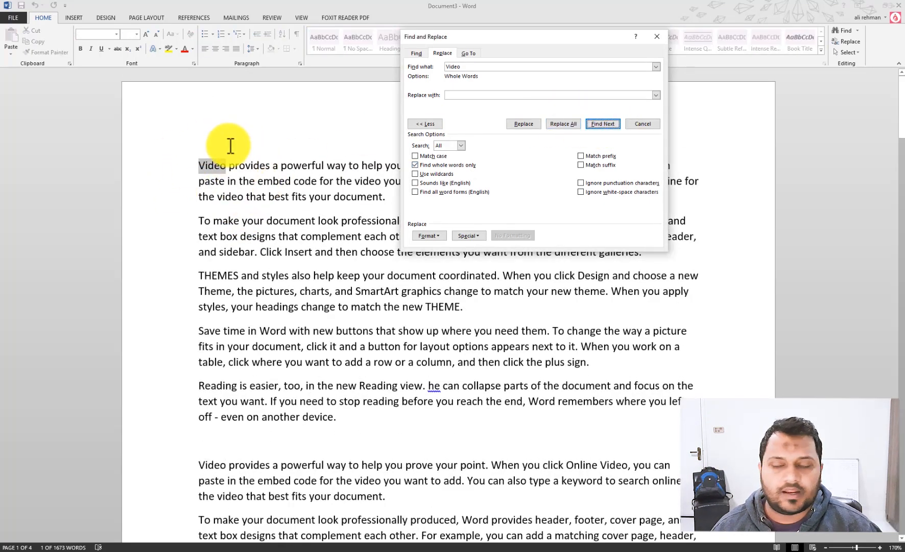
{"action": "left_click", "coordinate": [481, 97]}
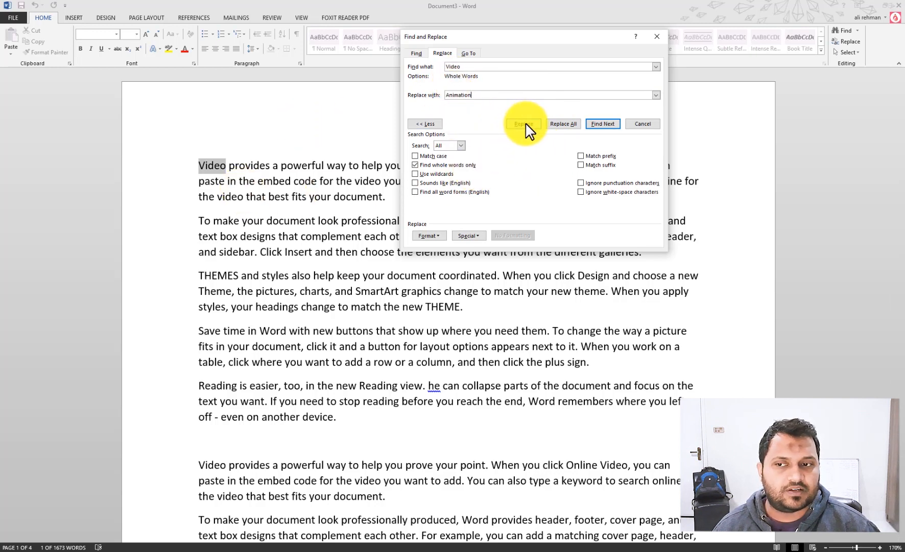
{"action": "left_click", "coordinate": [440, 124]}
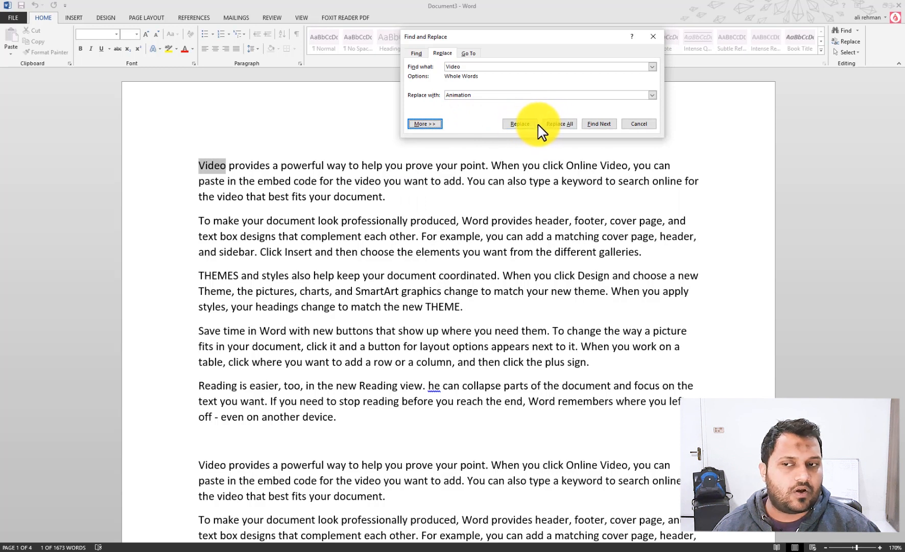
{"action": "left_click", "coordinate": [520, 124]}
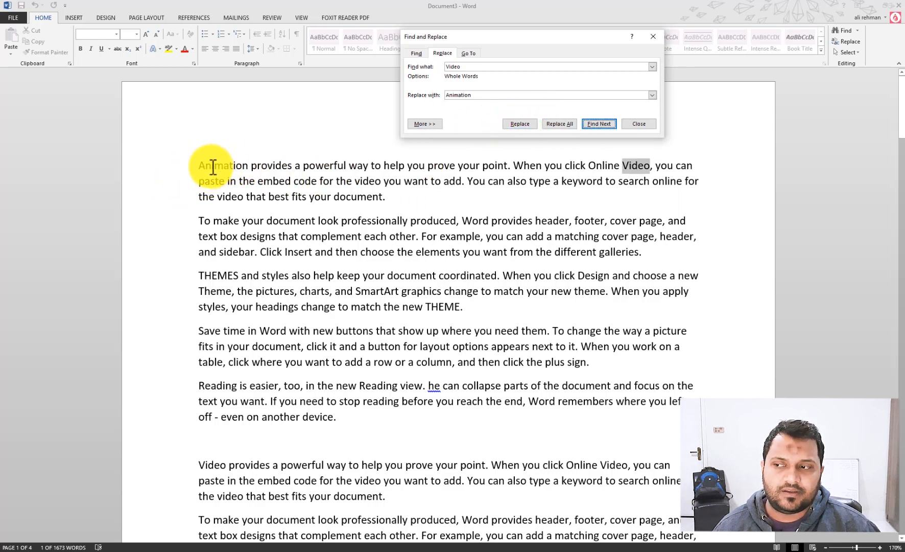
{"action": "left_click", "coordinate": [198, 165]}
{"action": "left_click_drag", "start_coordinate": [252, 166], "coordinate": [199, 169]}
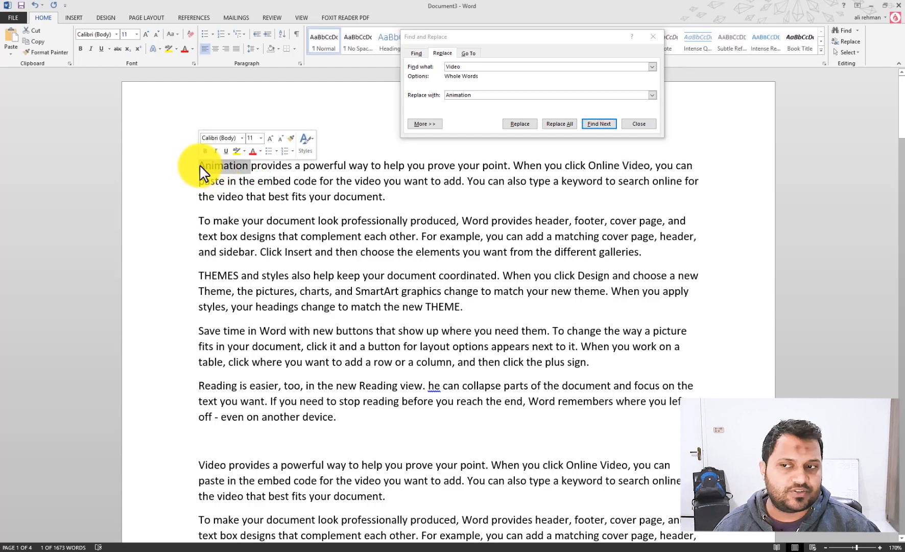
- Skip the "Video" following "Online" in the first paragraph and replace that paragraph's remaining two occurrences with "Animation"
{"action": "left_click", "coordinate": [608, 123]}
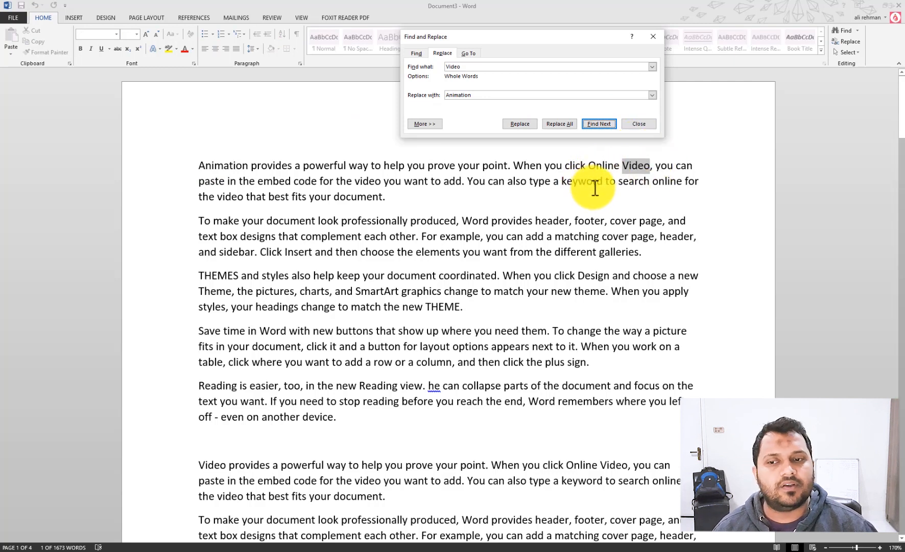
{"action": "left_click", "coordinate": [599, 124]}
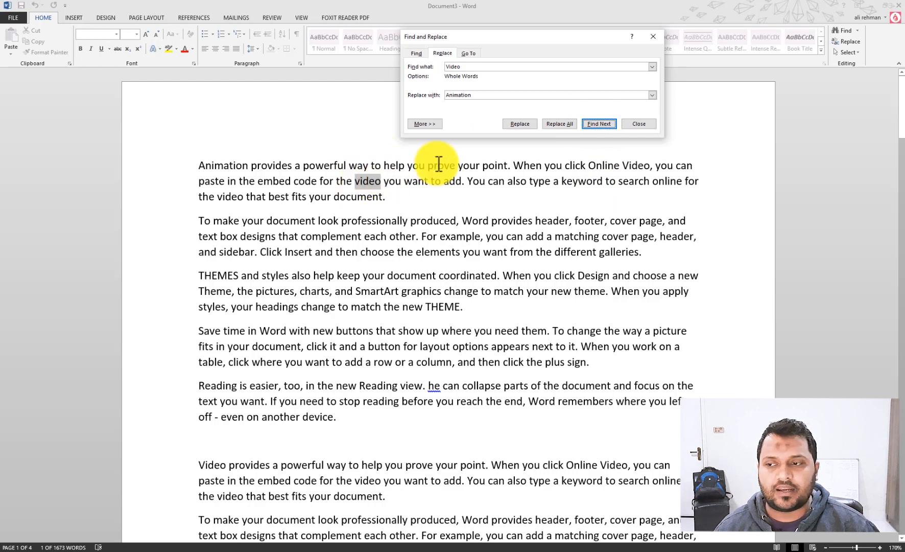
{"action": "left_click", "coordinate": [523, 123]}
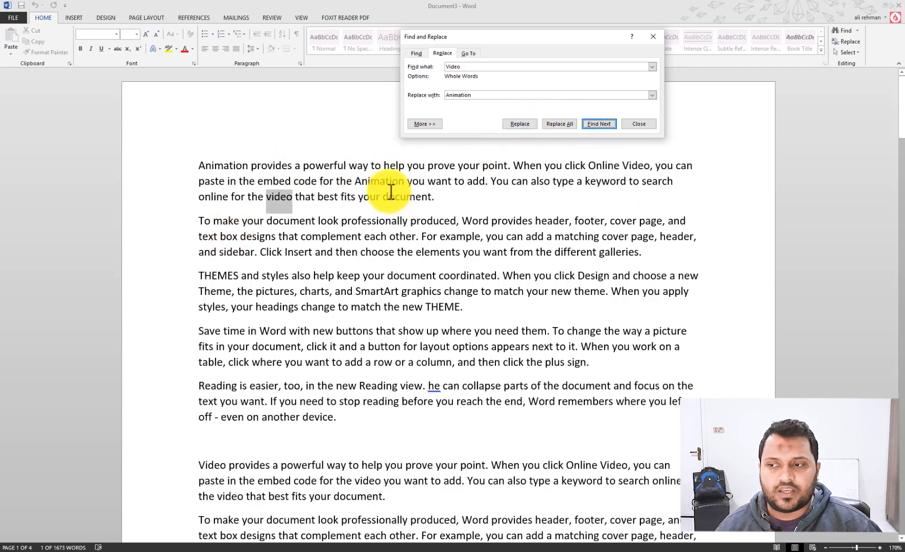
{"action": "left_click", "coordinate": [517, 122]}
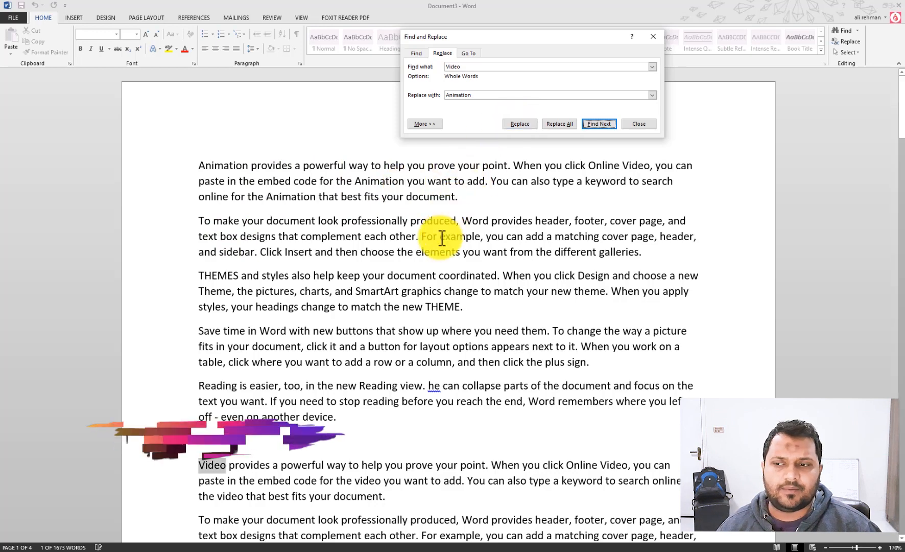
{"action": "scroll", "coordinate": [479, 299], "scroll_direction": "down", "scroll_amount": 5}
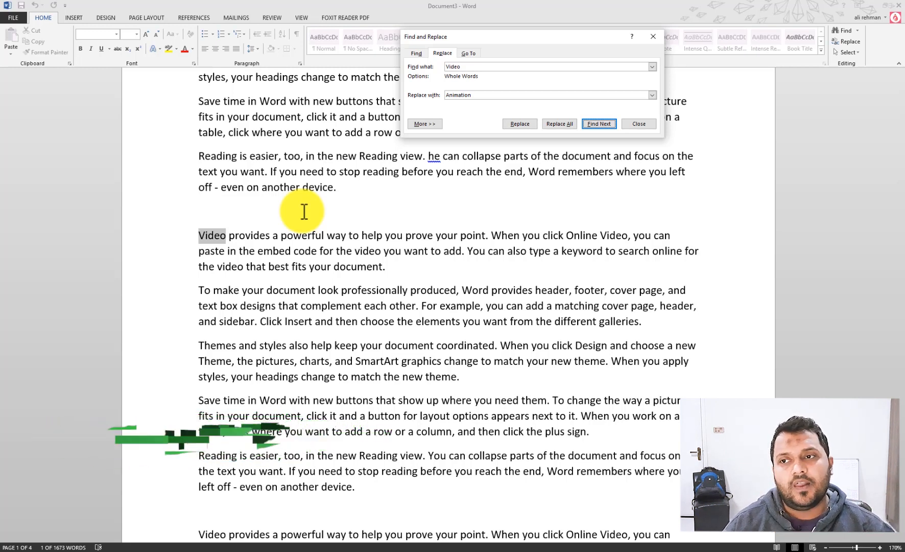
- Set the replacement text for "Video" to "Videos"
{"action": "double_click", "coordinate": [491, 95]}
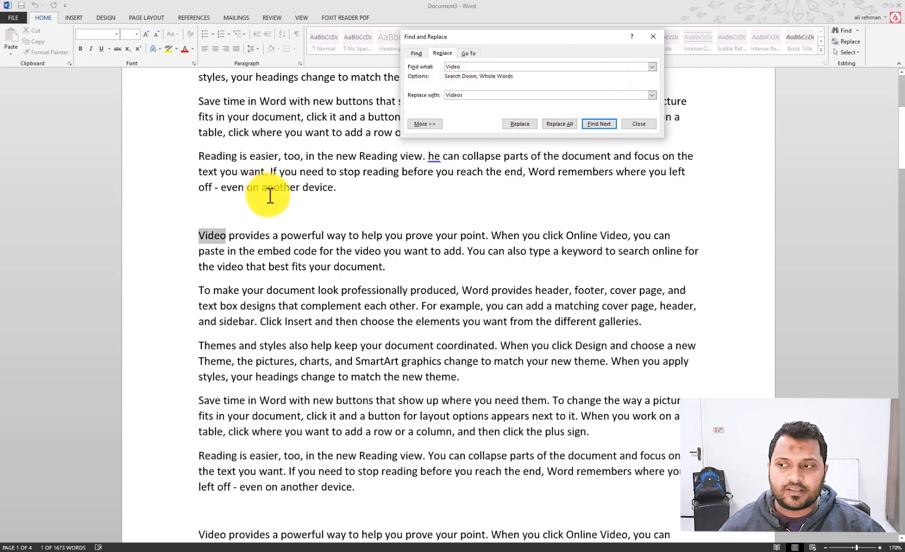
{"action": "scroll", "coordinate": [264, 199], "scroll_direction": "up", "scroll_amount": 5}
{"action": "left_click", "coordinate": [463, 67]}
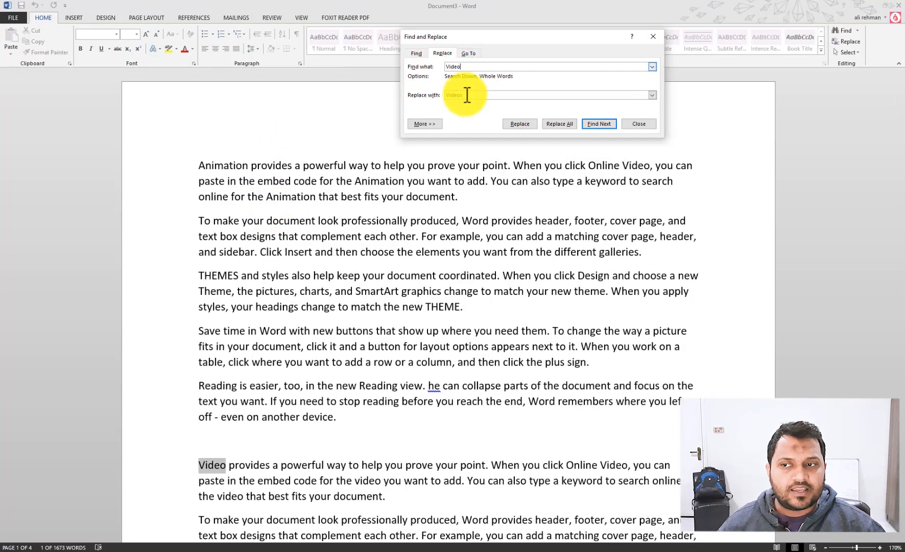
{"action": "left_click", "coordinate": [466, 94]}
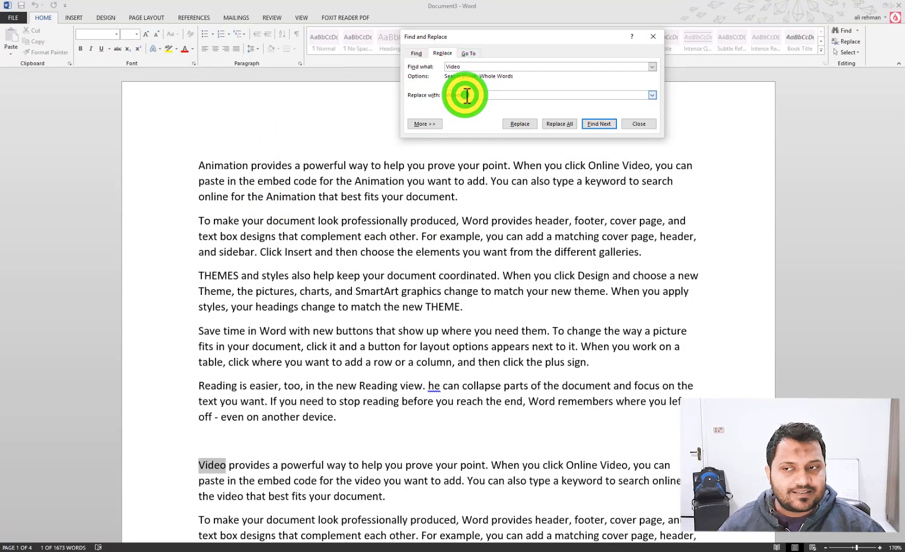
- Try to replace every "Color" with "Colour" across the whole document, continuing the search from the beginning
{"action": "double_click", "coordinate": [466, 67]}
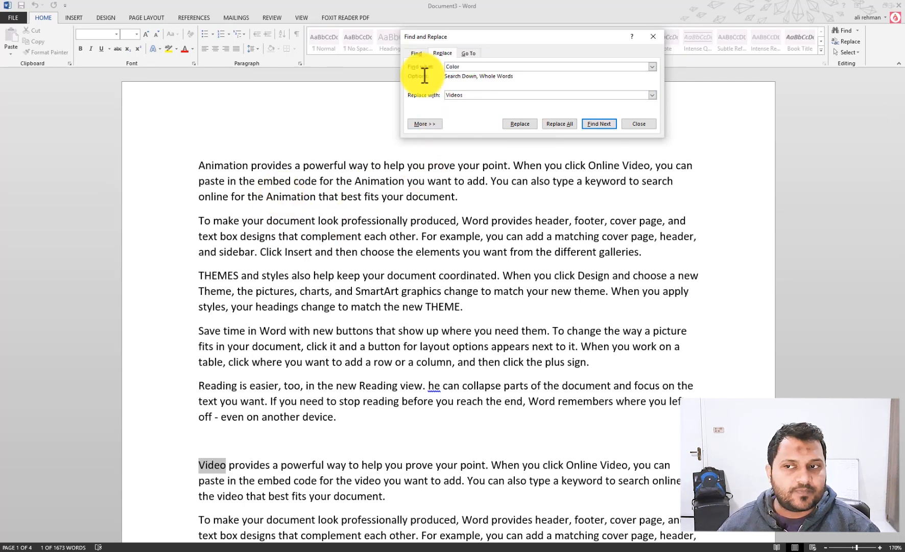
{"action": "type", "text": "Color"}
{"action": "double_click", "coordinate": [470, 94]}
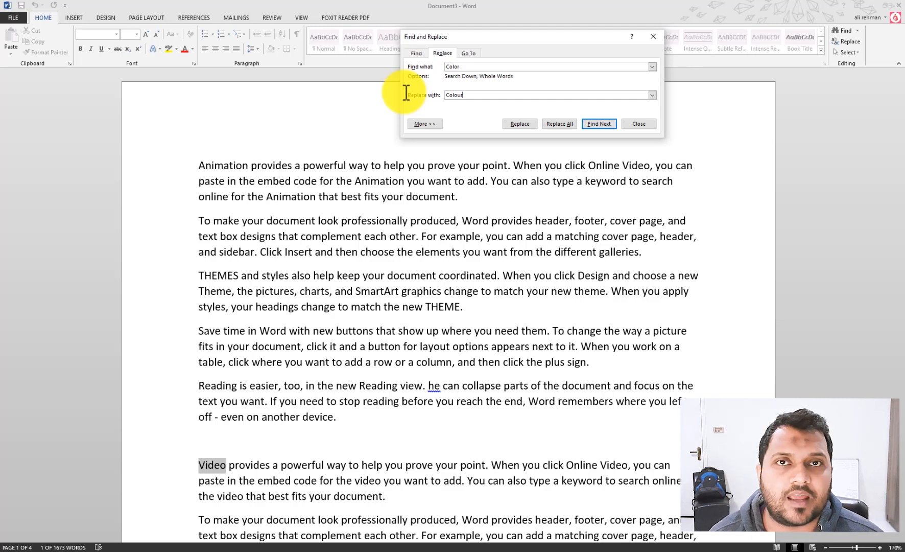
{"action": "left_click", "coordinate": [559, 125]}
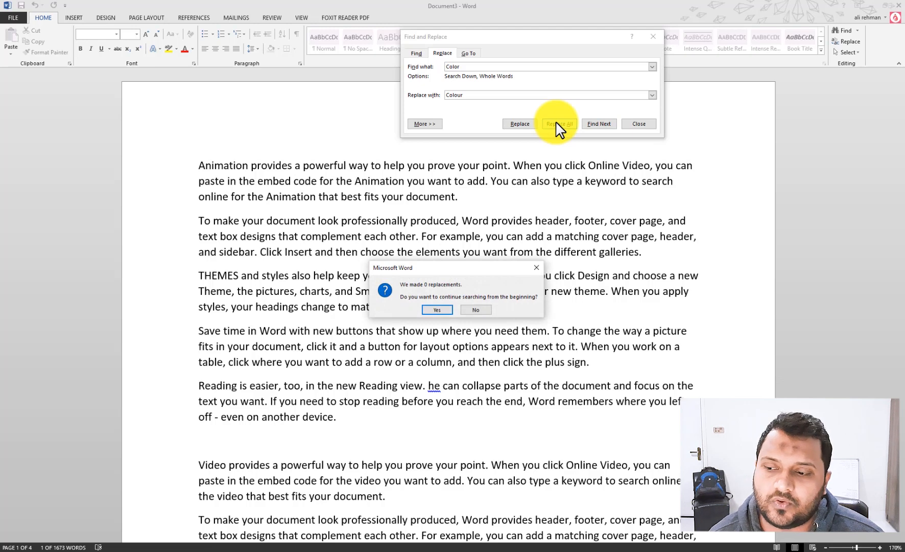
{"action": "left_click", "coordinate": [445, 310]}
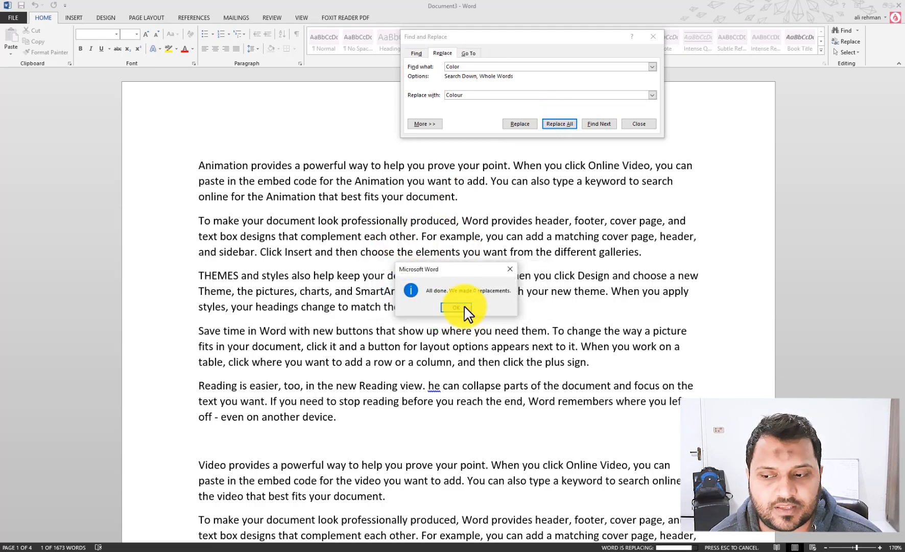
{"action": "left_click", "coordinate": [466, 309]}
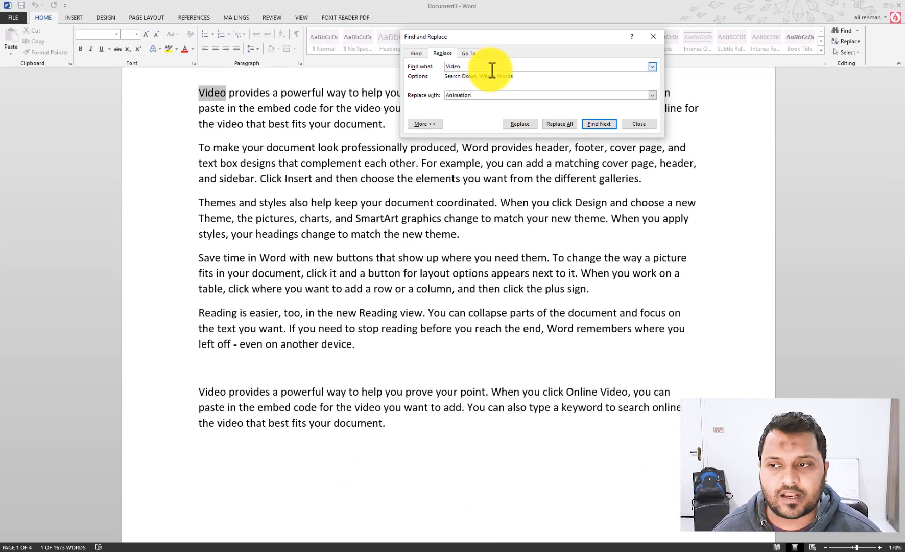
- Replace every whole word "Video" with "Animation" throughout the document, including the part before the current position
{"action": "left_click", "coordinate": [559, 125]}
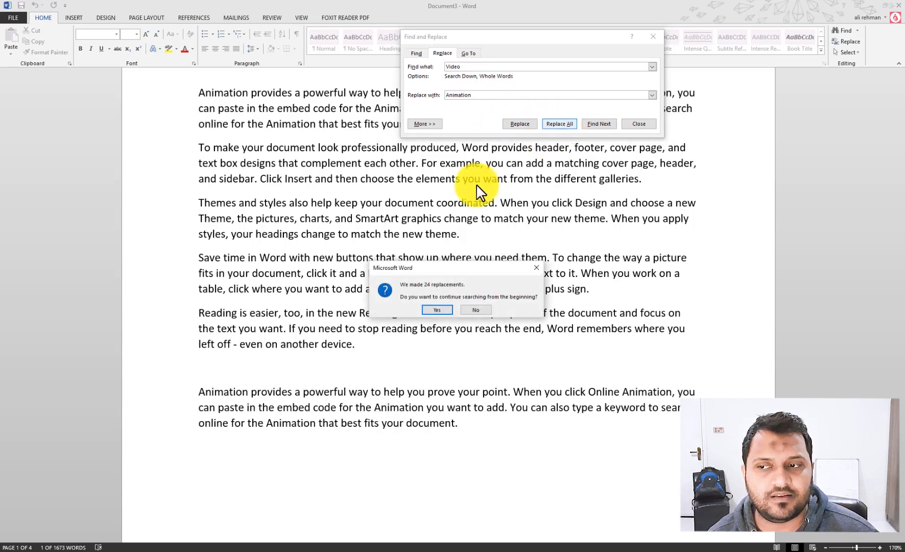
{"action": "left_click_drag", "start_coordinate": [508, 114], "coordinate": [793, 120]}
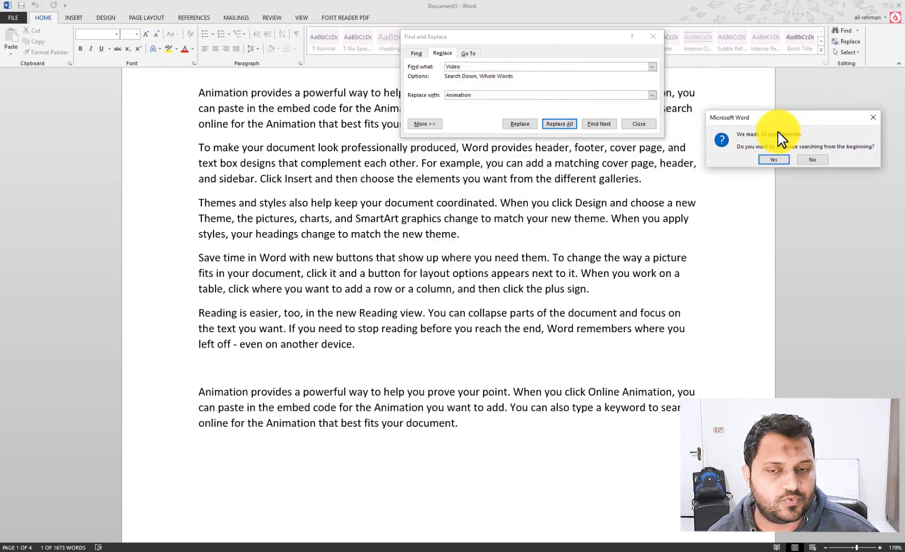
{"action": "left_click", "coordinate": [778, 156]}
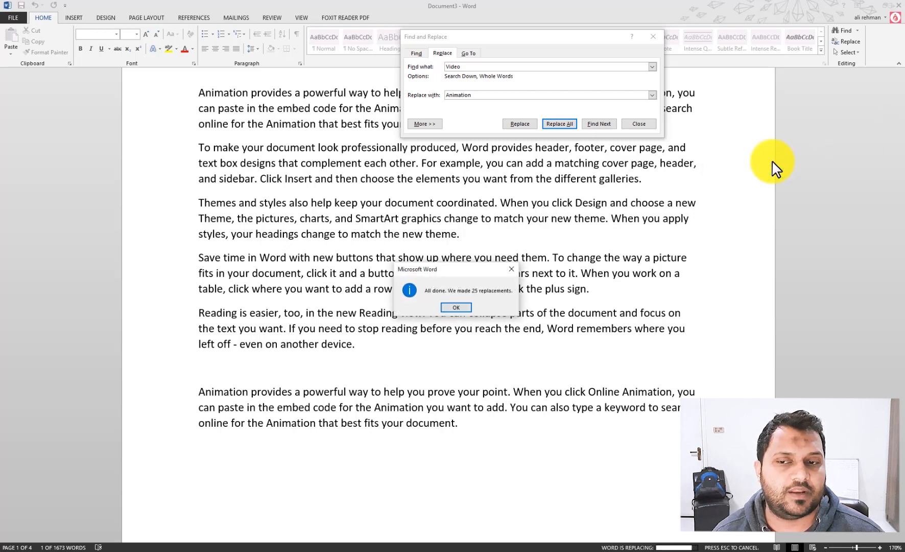
{"action": "key", "text": "Return"}
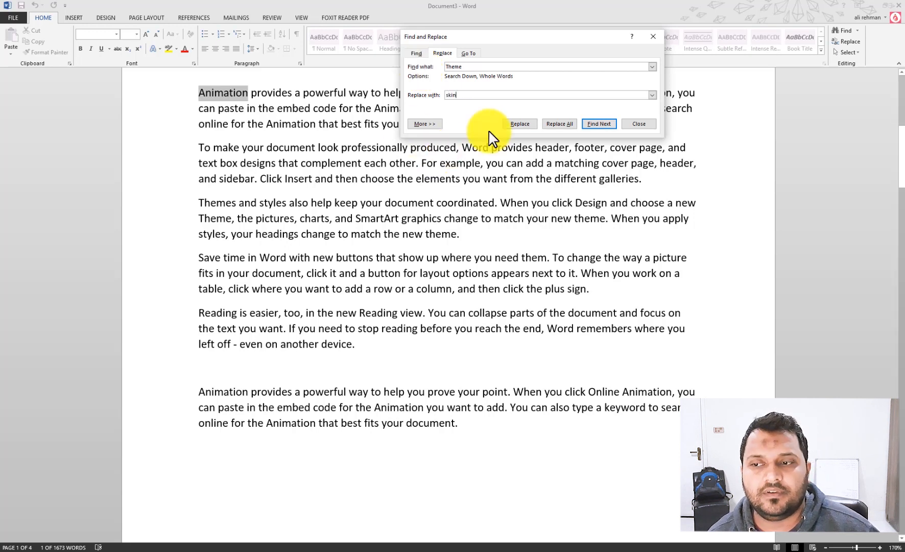
- Replace every whole word "Theme" with "skin" throughout the document, including its beginning, and close the dialog
{"action": "left_click", "coordinate": [564, 125]}
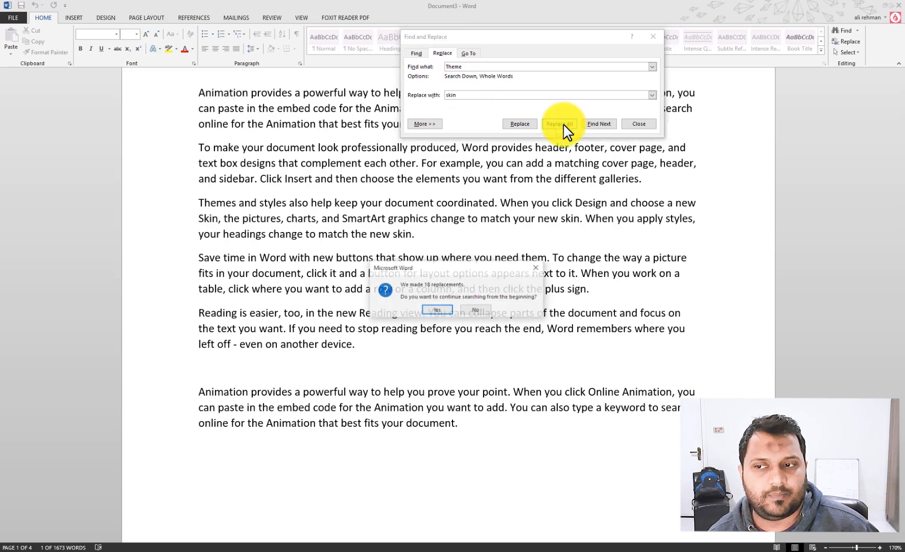
{"action": "left_click_drag", "start_coordinate": [459, 270], "coordinate": [557, 53]}
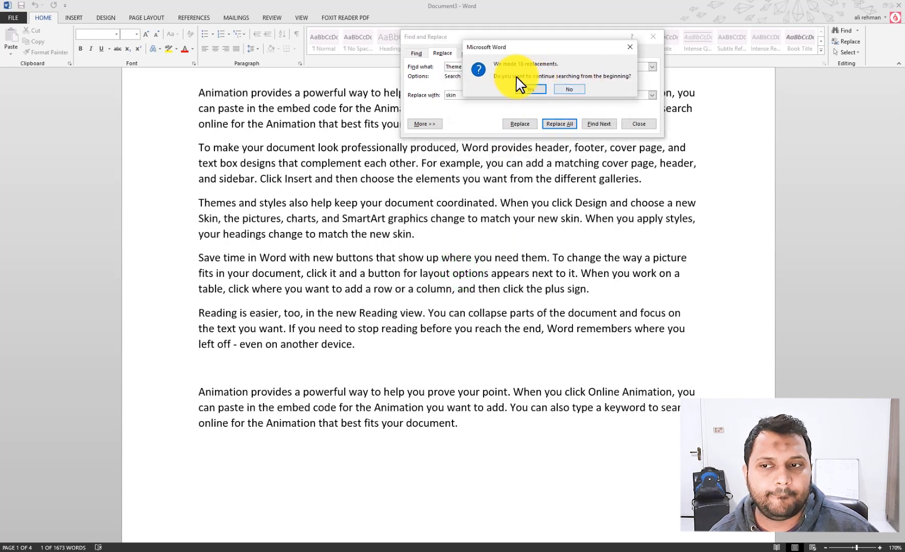
{"action": "left_click", "coordinate": [532, 89]}
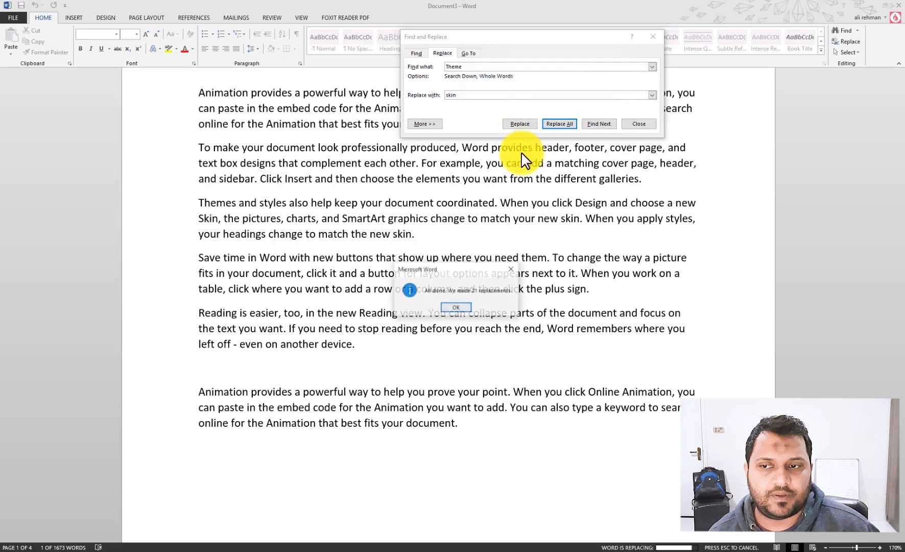
{"action": "left_click", "coordinate": [456, 308]}
{"action": "left_click", "coordinate": [653, 37]}
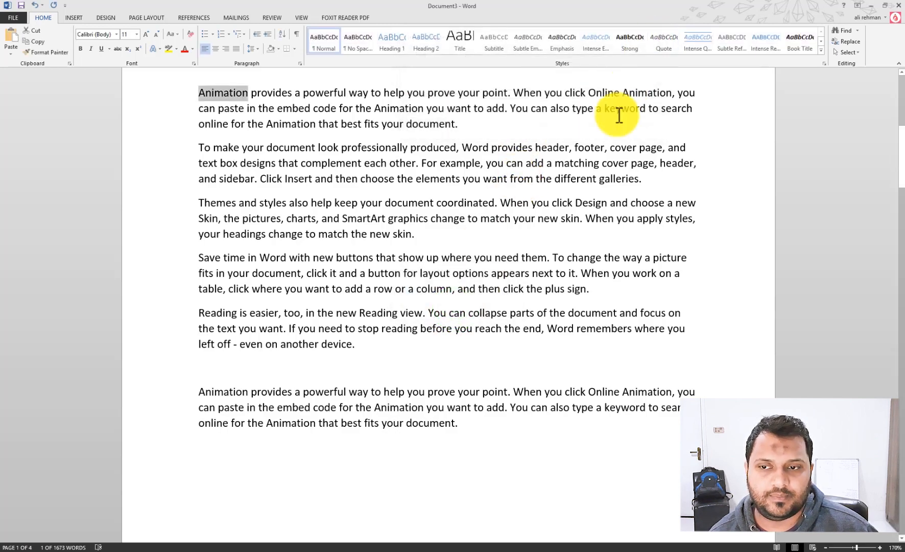
- Examine the capitalization of each replaced "skin" in the first page's third paragraph, selecting each one in turn
{"action": "scroll", "coordinate": [406, 316], "scroll_direction": "up", "scroll_amount": 10}
{"action": "scroll", "coordinate": [239, 281], "scroll_direction": "down", "scroll_amount": 3}
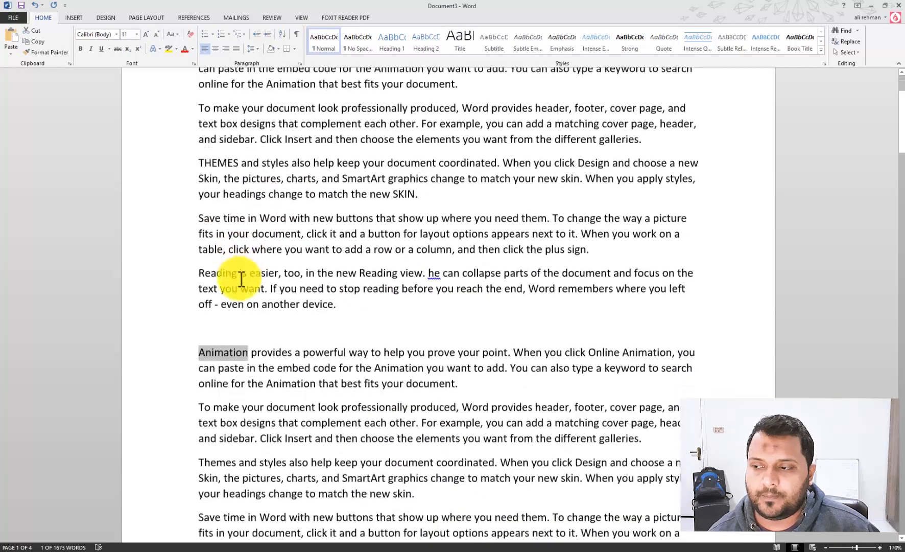
{"action": "scroll", "coordinate": [238, 281], "scroll_direction": "up", "scroll_amount": 1}
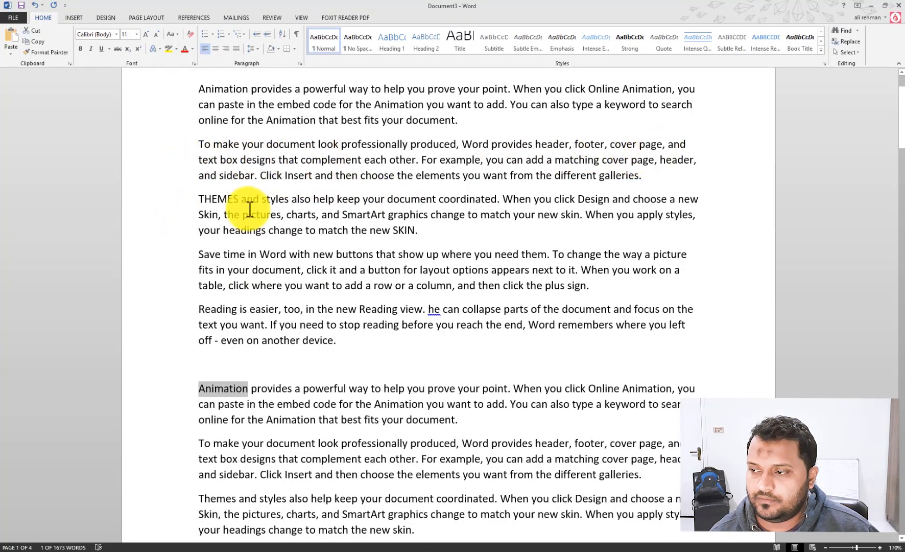
{"action": "left_click", "coordinate": [199, 215]}
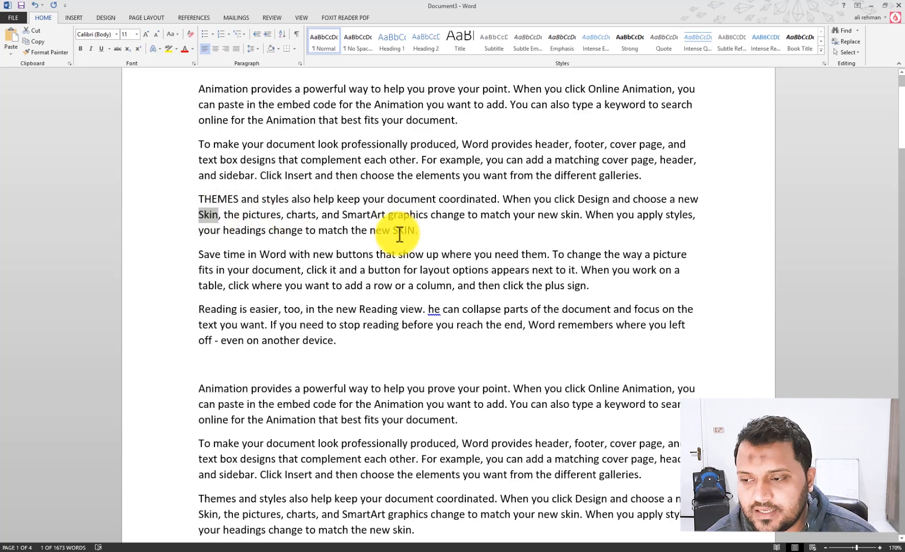
{"action": "left_click_drag", "start_coordinate": [394, 232], "coordinate": [415, 234]}
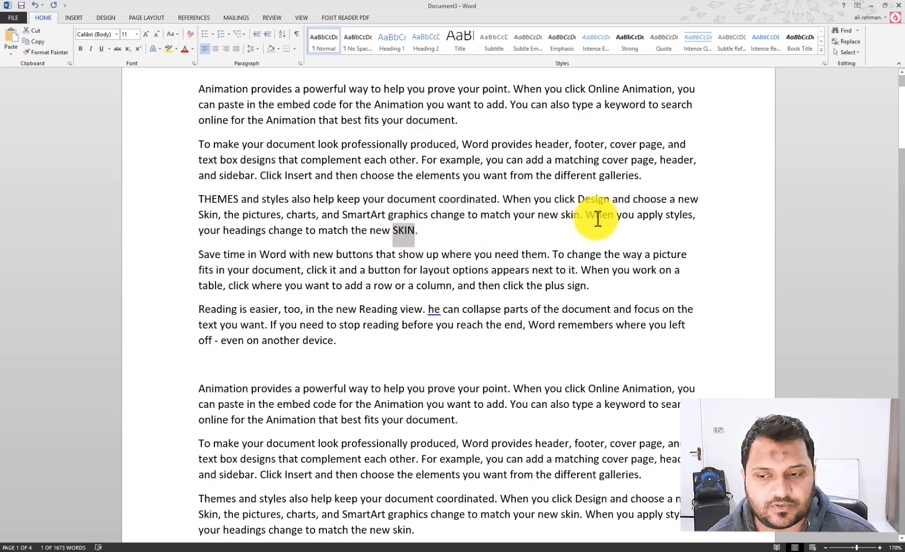
{"action": "left_click_drag", "start_coordinate": [562, 213], "coordinate": [580, 212]}
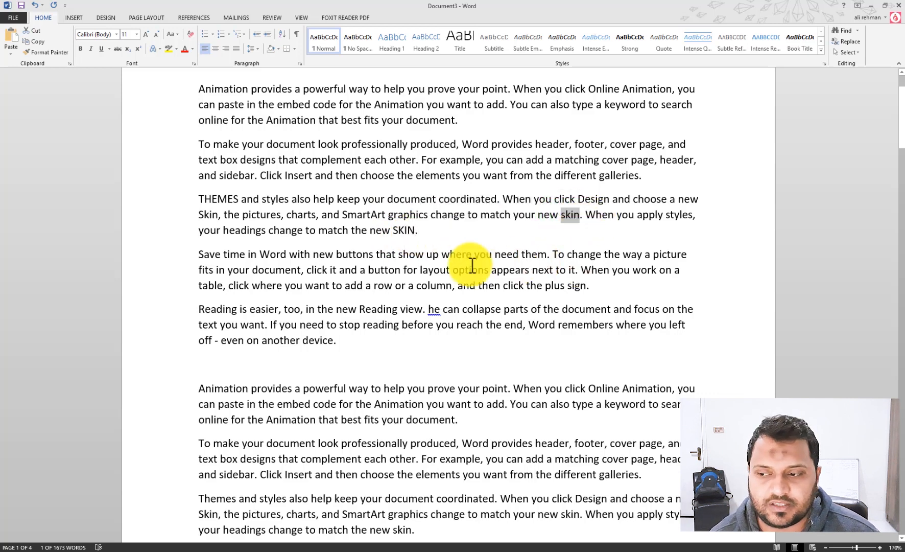
{"action": "scroll", "coordinate": [430, 262], "scroll_direction": "down", "scroll_amount": 3}
{"action": "scroll", "coordinate": [432, 262], "scroll_direction": "down", "scroll_amount": 3}
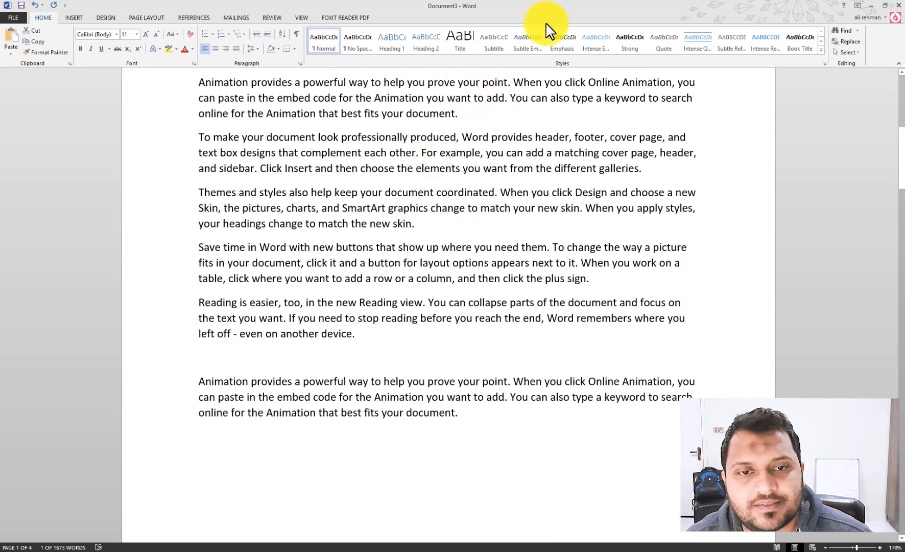
- Select all of the document's text
{"action": "left_click", "coordinate": [850, 52]}
{"action": "left_click", "coordinate": [851, 52]}
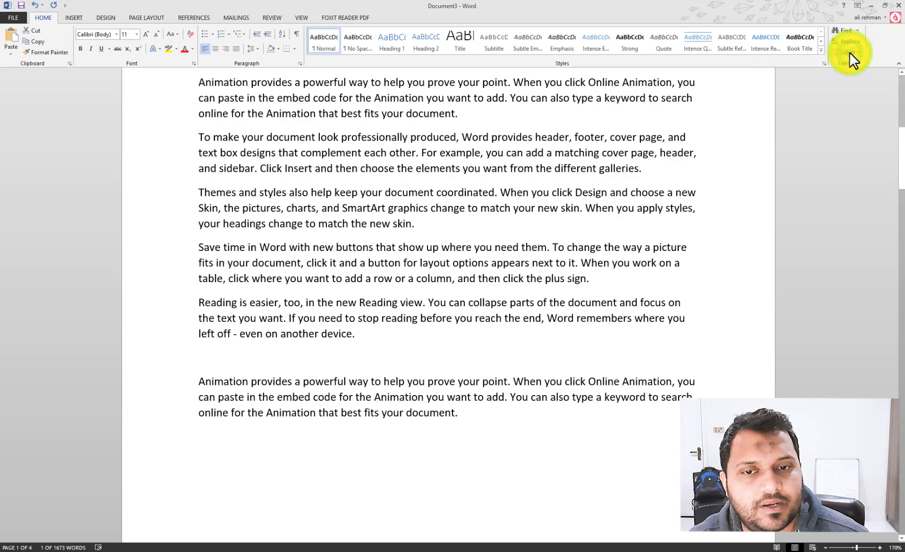
{"action": "left_click", "coordinate": [850, 52]}
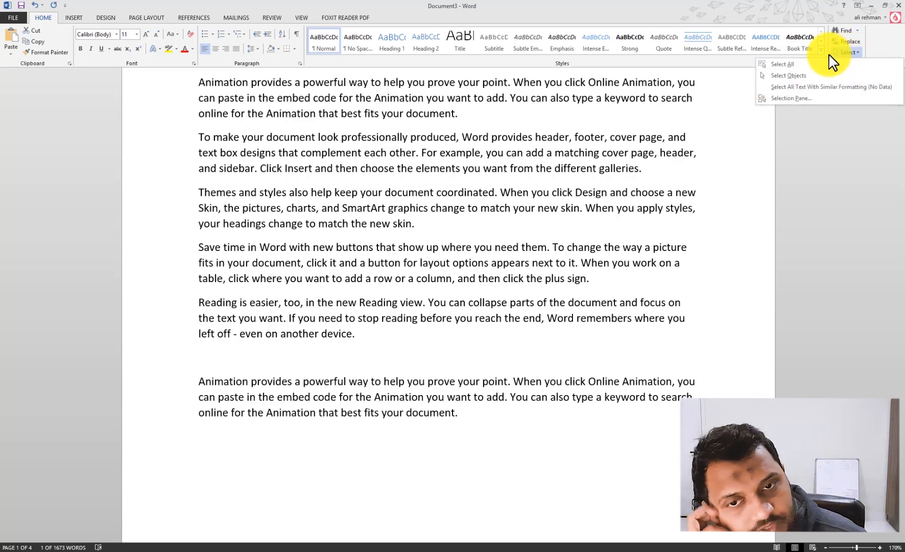
{"action": "left_click", "coordinate": [792, 65]}
{"action": "scroll", "coordinate": [663, 228], "scroll_direction": "up", "scroll_amount": 6}
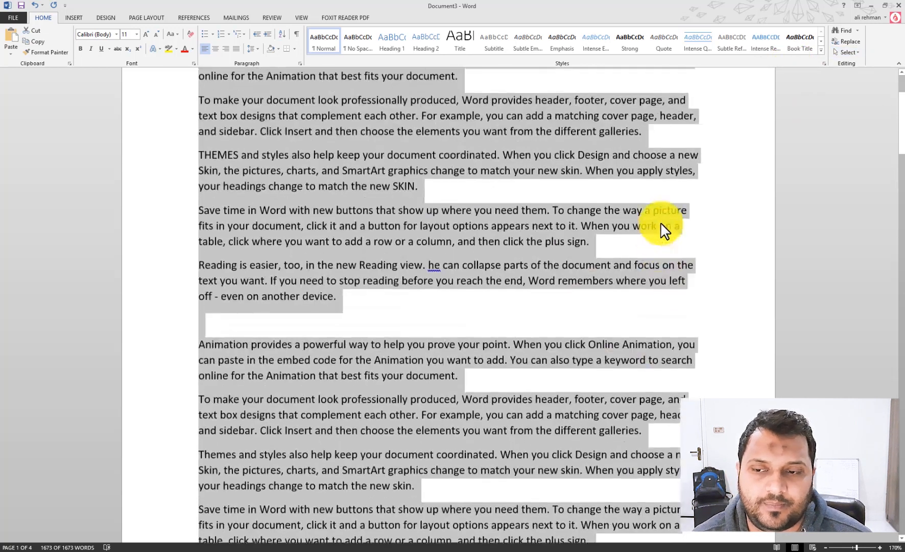
- Select all of the document's text again, repeat the whole-document selection, and clear it
{"action": "left_click", "coordinate": [849, 52]}
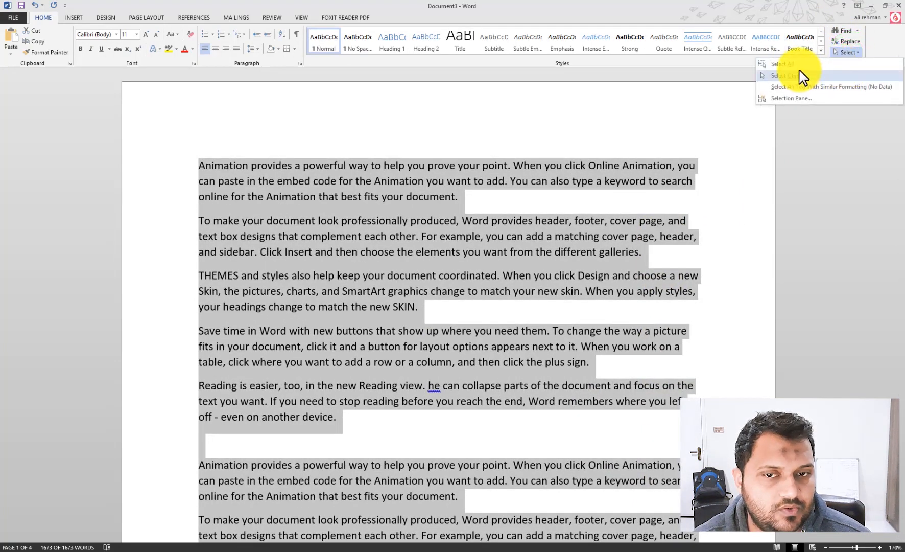
{"action": "left_click", "coordinate": [799, 64]}
{"action": "left_click", "coordinate": [847, 52]}
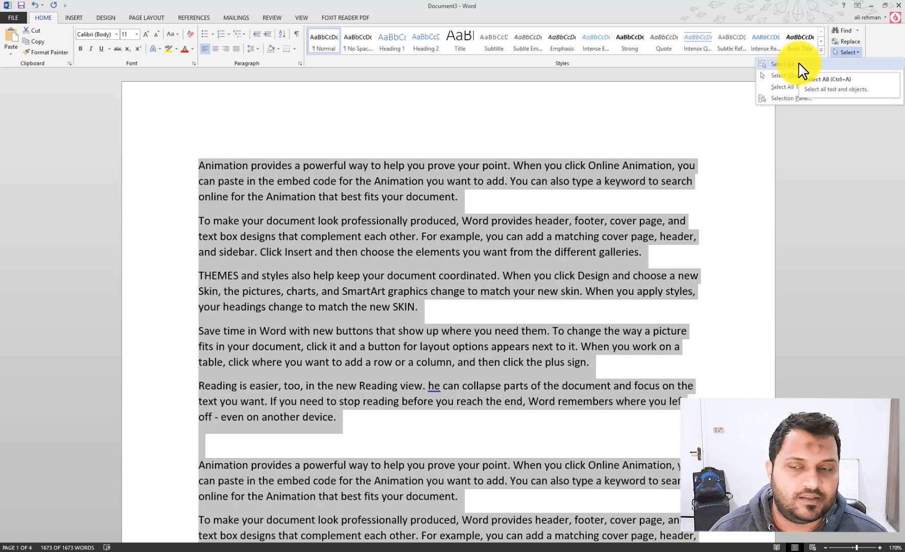
{"action": "left_click", "coordinate": [602, 147]}
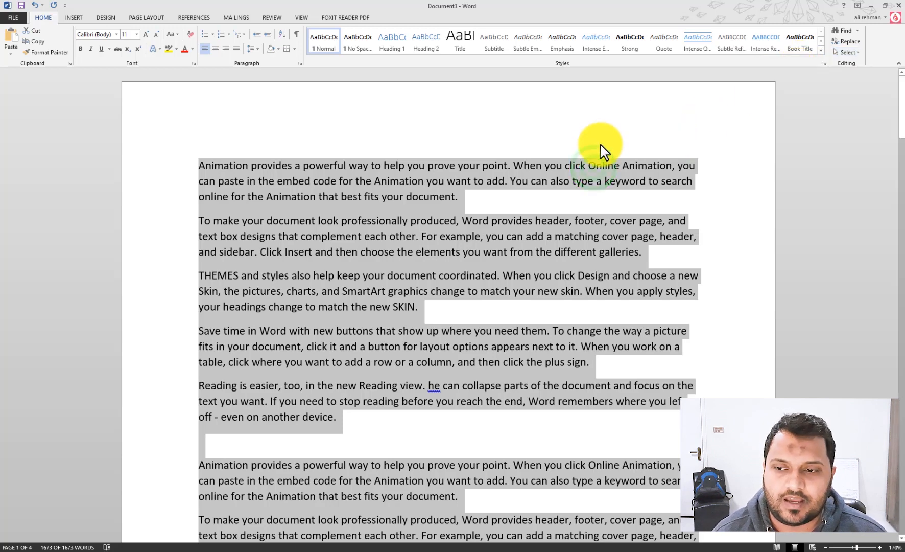
{"action": "left_click", "coordinate": [604, 165]}
{"action": "key", "text": "ctrl+a"}
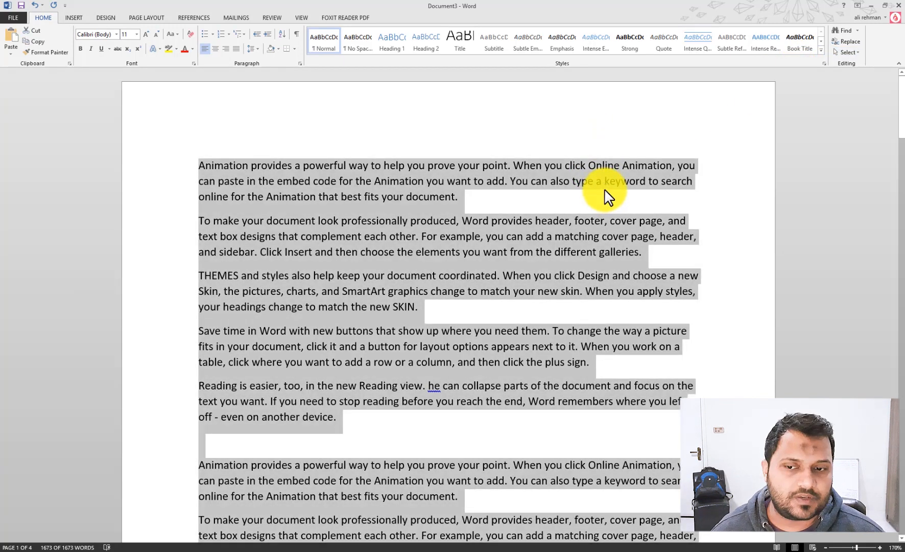
{"action": "left_click", "coordinate": [647, 143]}
- Try to select the text paragraphs by drawing selection frames over them in Select Objects mode
{"action": "left_click", "coordinate": [846, 52]}
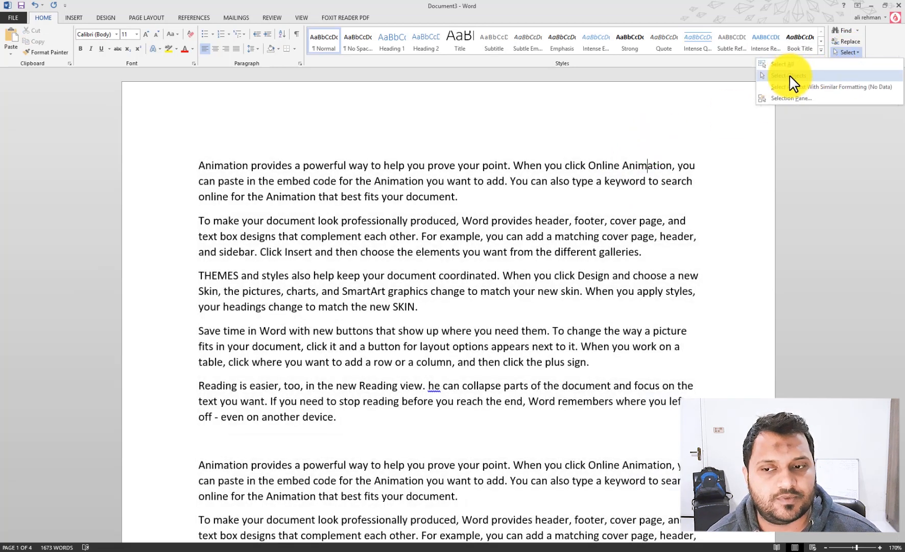
{"action": "left_click", "coordinate": [791, 76]}
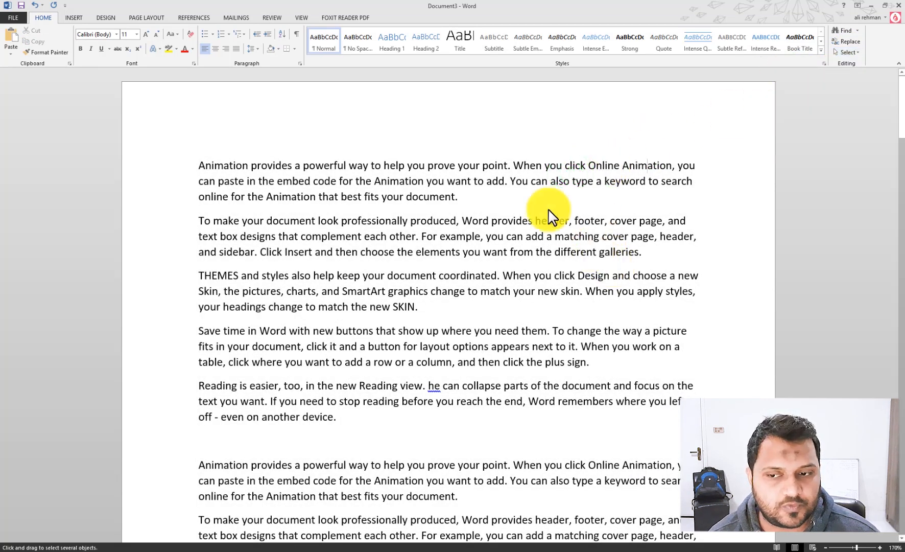
{"action": "left_click_drag", "start_coordinate": [486, 151], "coordinate": [657, 341]}
{"action": "left_click_drag", "start_coordinate": [459, 136], "coordinate": [723, 326]}
{"action": "scroll", "coordinate": [654, 261], "scroll_direction": "down", "scroll_amount": 16}
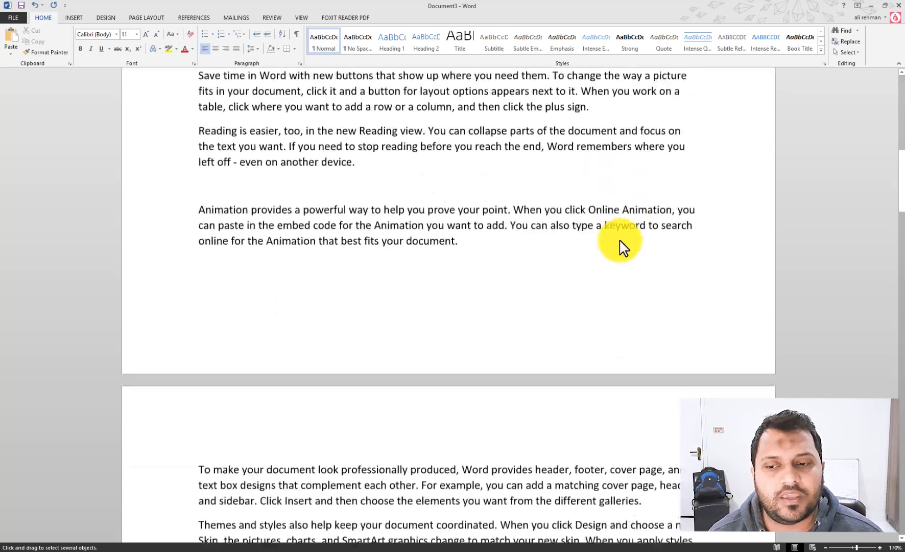
{"action": "scroll", "coordinate": [622, 248], "scroll_direction": "down", "scroll_amount": 20}
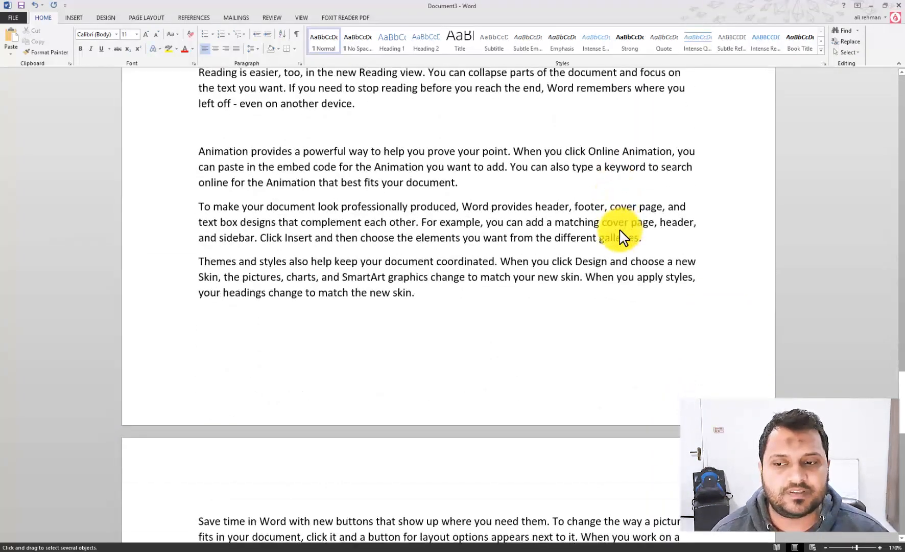
{"action": "scroll", "coordinate": [577, 257], "scroll_direction": "up", "scroll_amount": 3}
{"action": "left_click_drag", "start_coordinate": [454, 111], "coordinate": [615, 291]}
- Select the whole document, reduce the selection to the page 3 passage from "from the different galleries" to "When you", and clear it
{"action": "left_click", "coordinate": [855, 52]}
{"action": "left_click", "coordinate": [804, 71]}
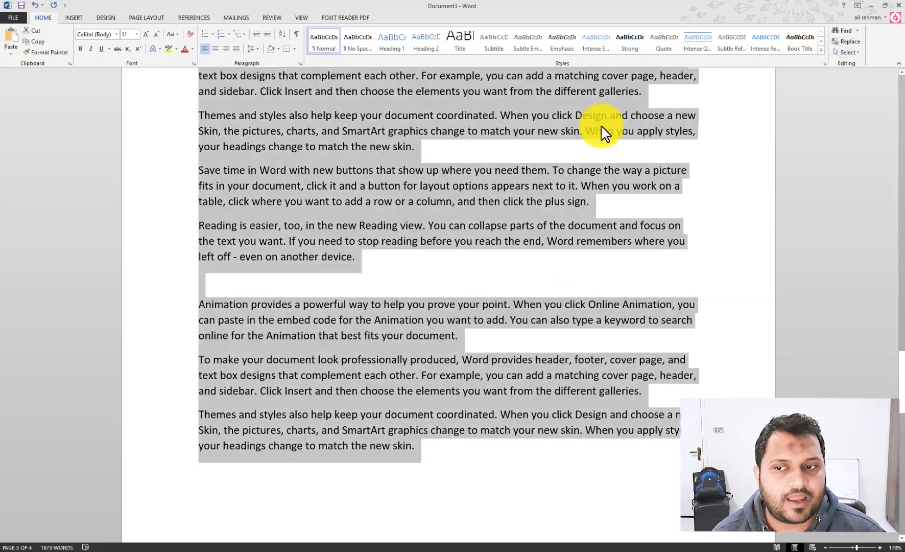
{"action": "left_click_drag", "start_coordinate": [510, 91], "coordinate": [632, 186]}
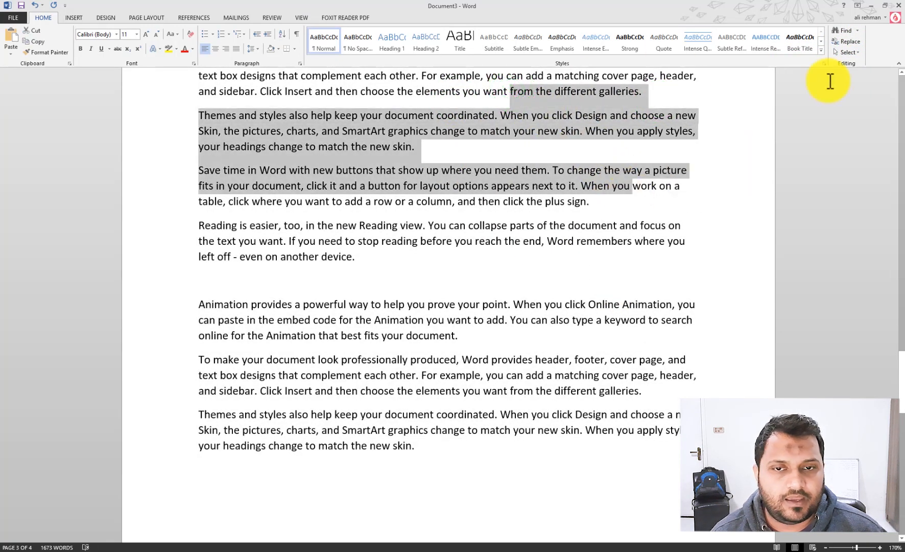
{"action": "left_click", "coordinate": [857, 53]}
{"action": "left_click", "coordinate": [857, 53]}
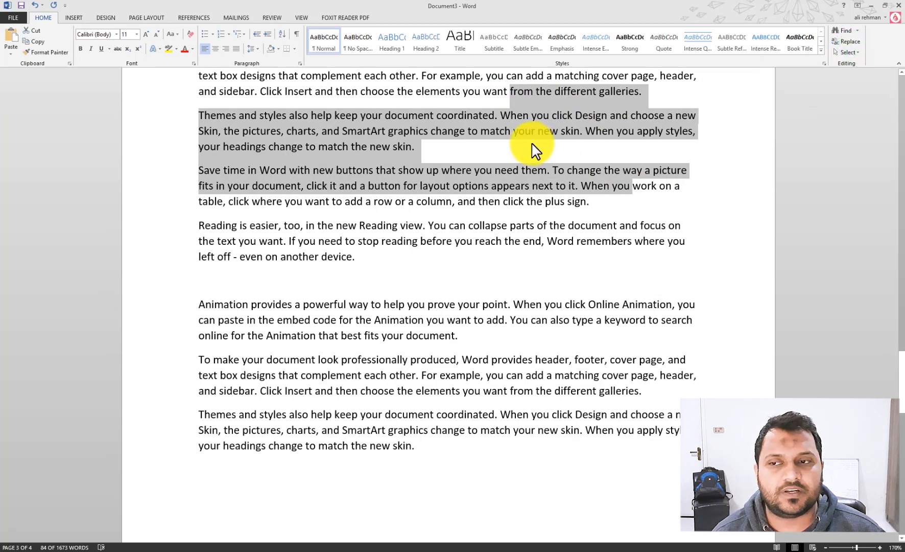
{"action": "left_click", "coordinate": [753, 133]}
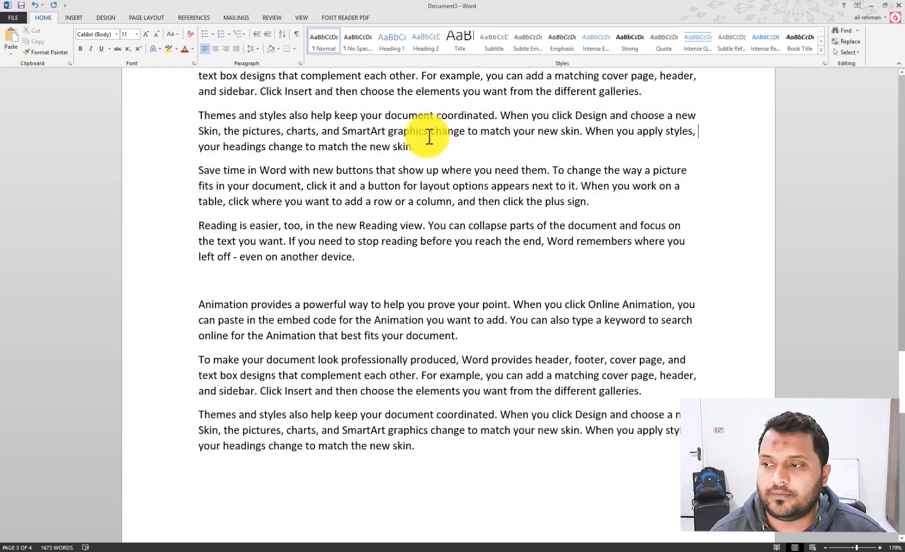
{"action": "left_click", "coordinate": [77, 17]}
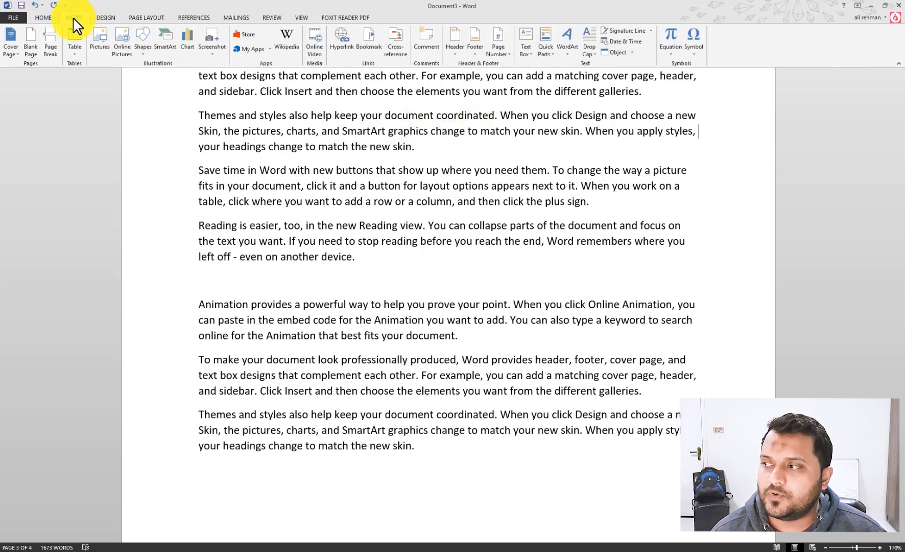
{"action": "left_click", "coordinate": [100, 42]}
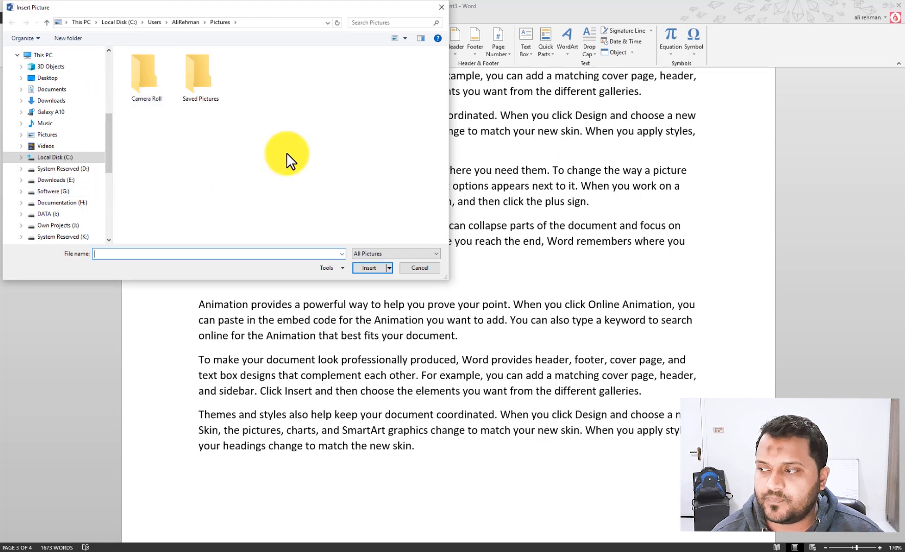
{"action": "left_click", "coordinate": [441, 7]}
- Draw an ellipse over the blank line and the "Animation provides" paragraph on page 3, and deselect it
{"action": "left_click", "coordinate": [145, 32]}
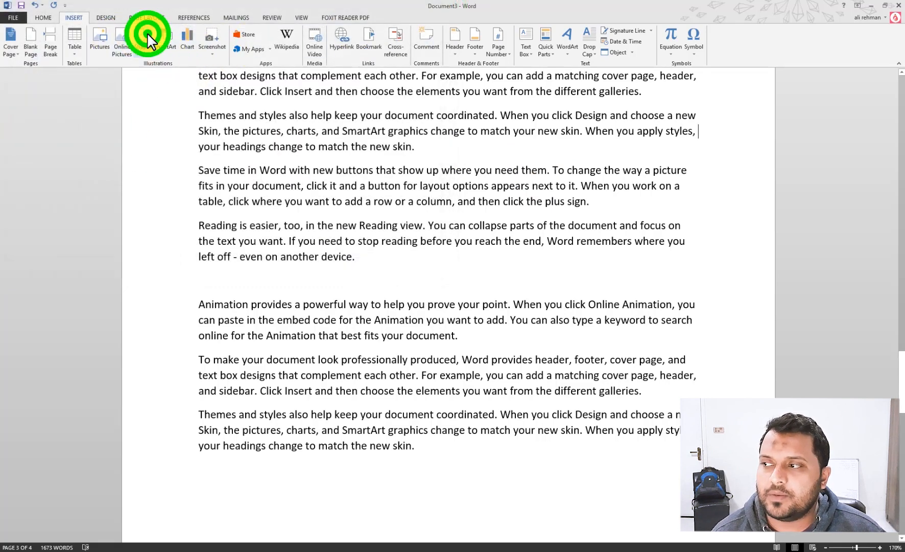
{"action": "left_click", "coordinate": [172, 76]}
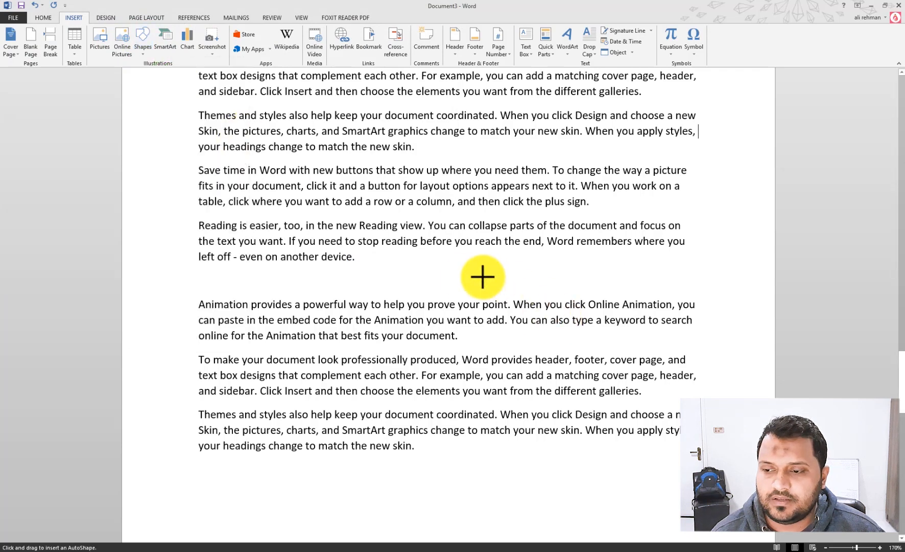
{"action": "left_click_drag", "start_coordinate": [432, 250], "coordinate": [550, 341]}
{"action": "left_click", "coordinate": [608, 148]}
{"action": "left_click_drag", "start_coordinate": [636, 177], "coordinate": [199, 172]}
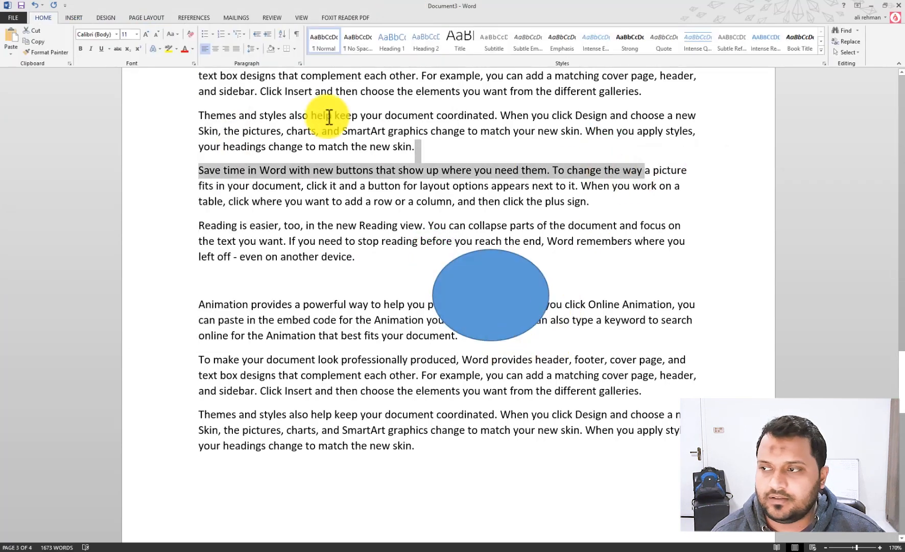
{"action": "left_click", "coordinate": [146, 172]}
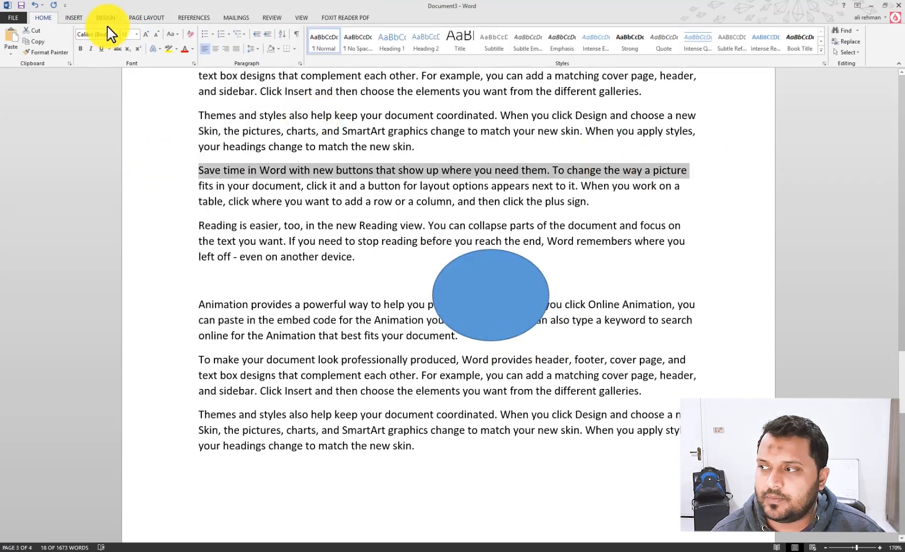
- Draw a triangle about 1.15" high and 1.93" wide over the text above the ellipse, and leave it deselected
{"action": "left_click", "coordinate": [81, 17]}
{"action": "left_click", "coordinate": [151, 37]}
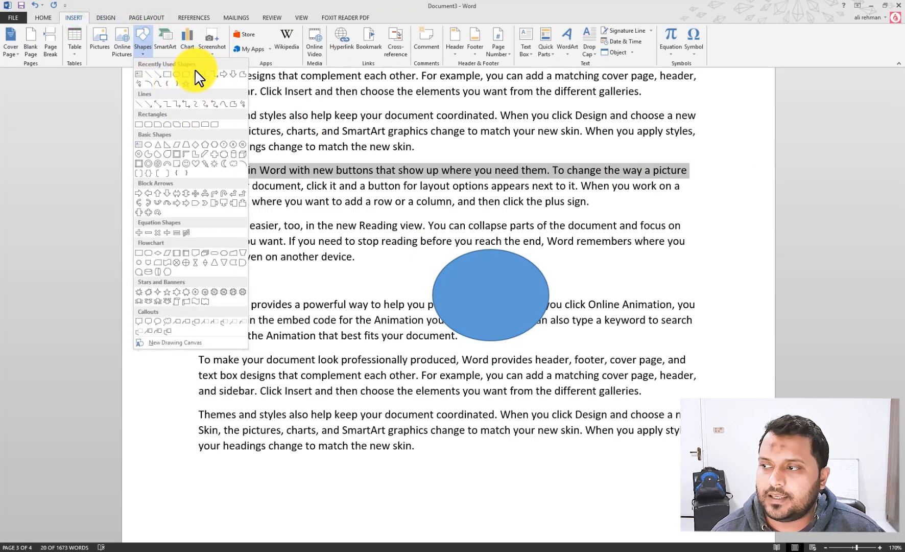
{"action": "left_click", "coordinate": [190, 100]}
{"action": "left_click_drag", "start_coordinate": [504, 121], "coordinate": [652, 209]}
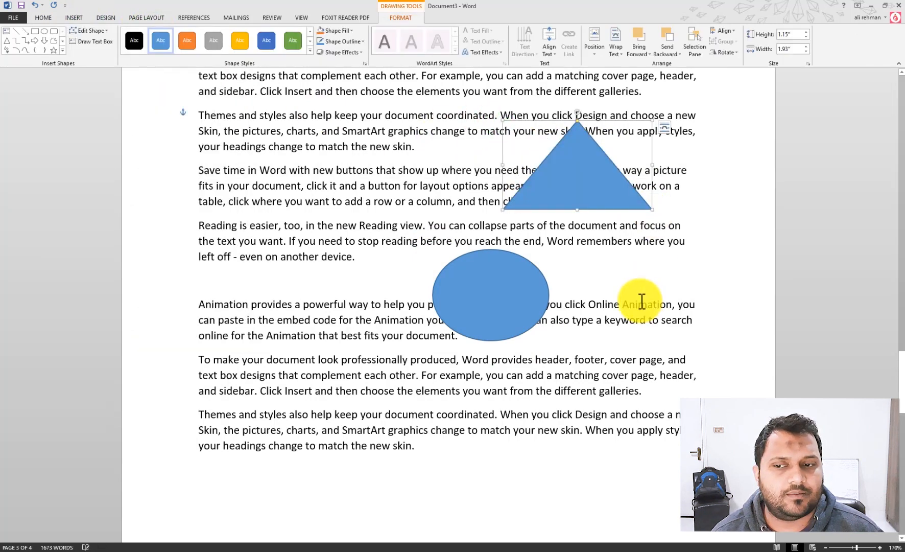
{"action": "left_click", "coordinate": [781, 176]}
{"action": "left_click", "coordinate": [586, 172]}
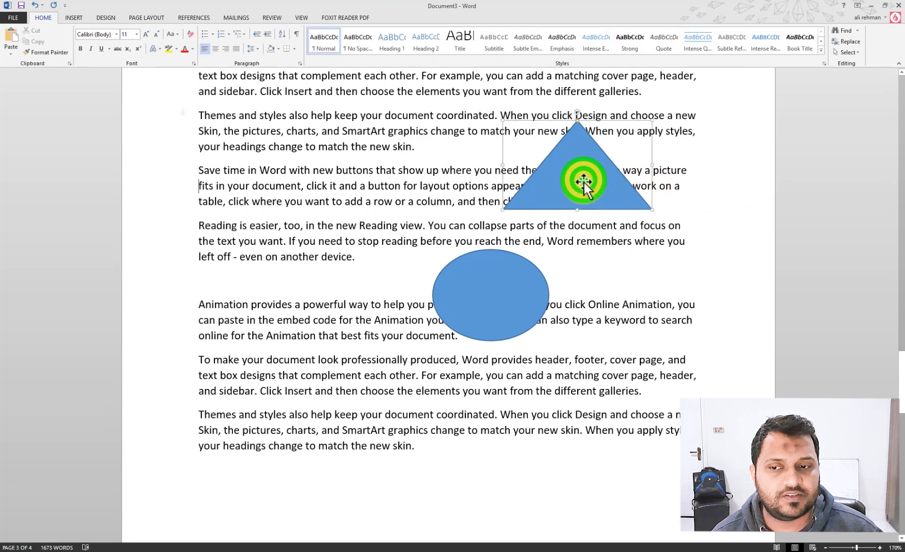
{"action": "left_click", "coordinate": [765, 190]}
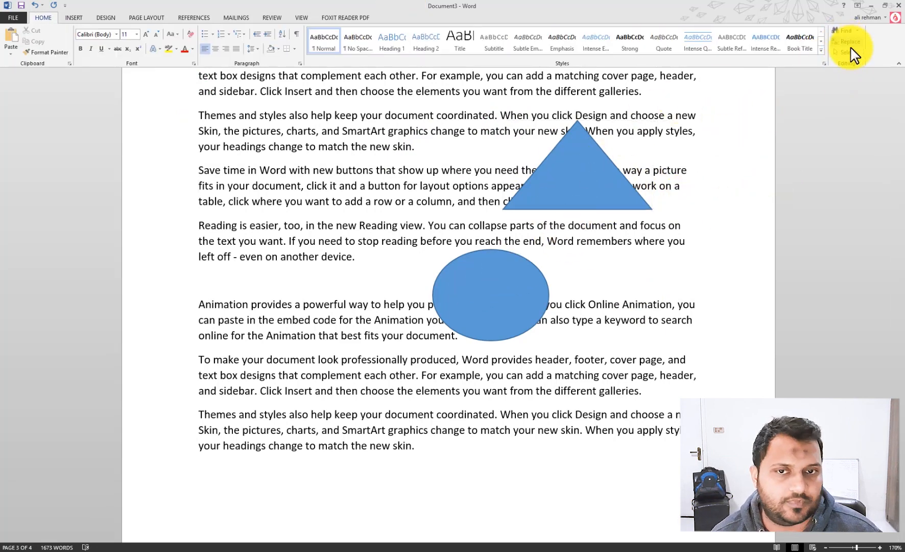
- Select the triangle and the ellipse together by framing both in Select Objects mode
{"action": "left_click", "coordinate": [850, 49]}
{"action": "left_click", "coordinate": [800, 70]}
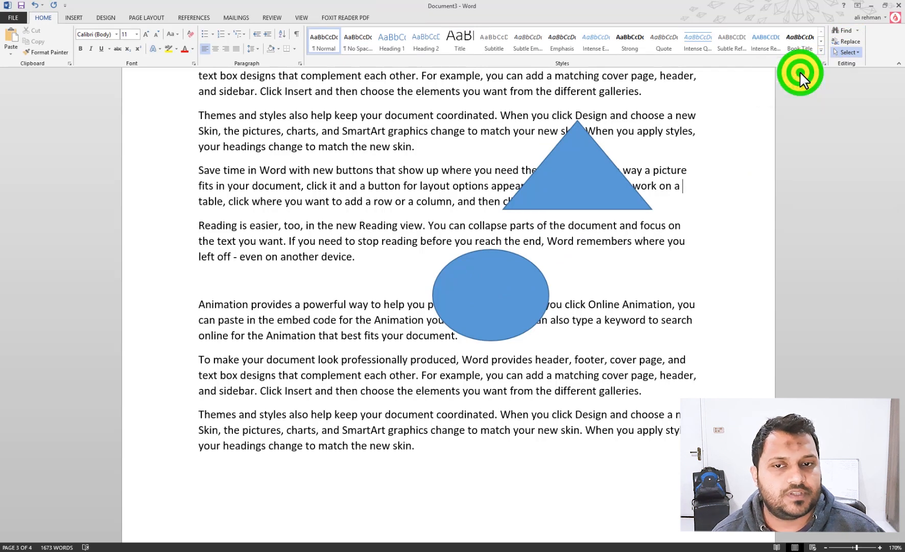
{"action": "mouse_move", "coordinate": [722, 101]}
{"action": "left_mouse_down"}
{"action": "mouse_move", "coordinate": [617, 186]}
{"action": "mouse_move", "coordinate": [384, 313]}
{"action": "mouse_move", "coordinate": [355, 391]}
{"action": "mouse_move", "coordinate": [742, 98]}
{"action": "mouse_move", "coordinate": [434, 434]}
{"action": "mouse_move", "coordinate": [355, 440]}
{"action": "left_mouse_up"}
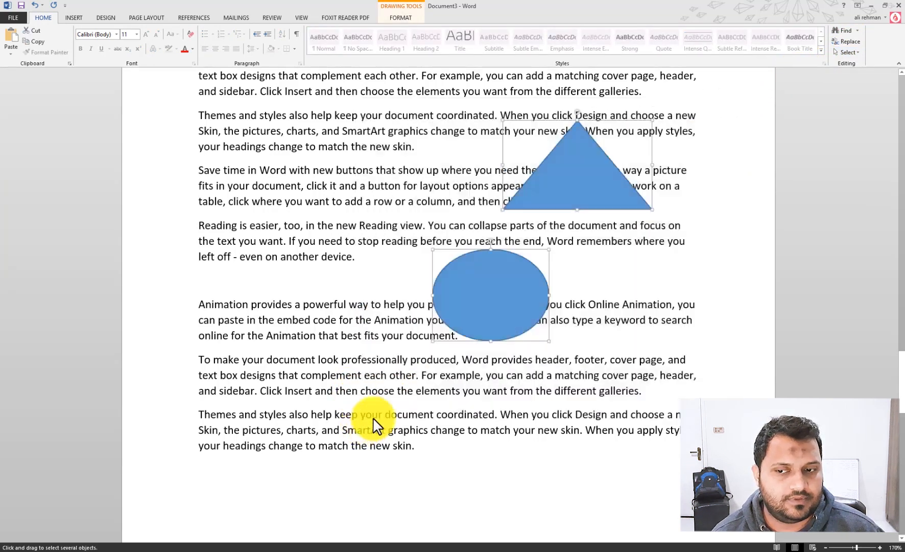
- Frame the triangle alone and the ellipse alone to select each in turn, and turn off Select Objects mode
{"action": "left_click_drag", "start_coordinate": [755, 79], "coordinate": [424, 302]}
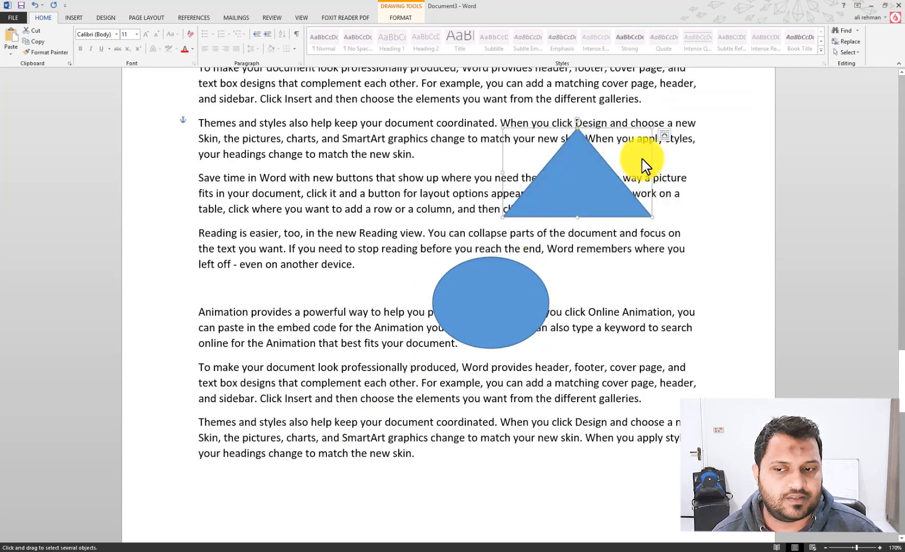
{"action": "left_click_drag", "start_coordinate": [718, 100], "coordinate": [364, 324]}
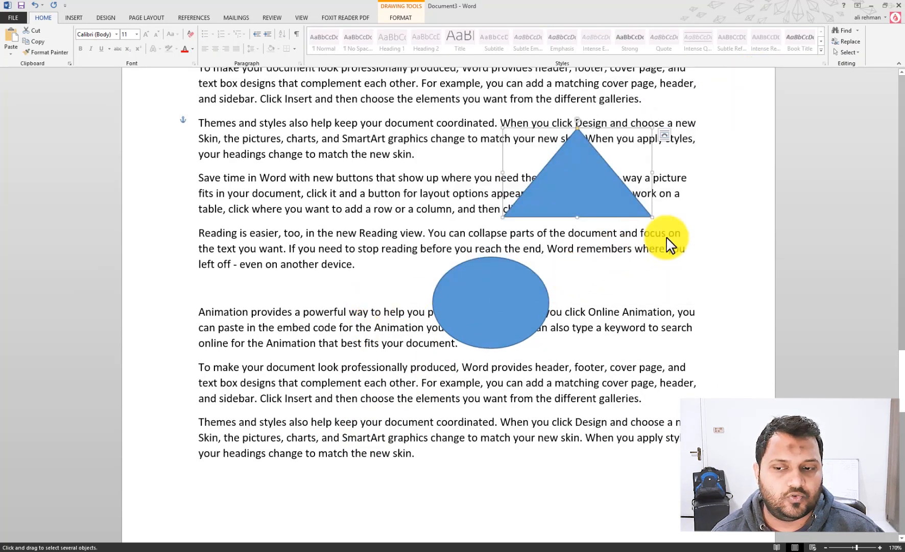
{"action": "left_click_drag", "start_coordinate": [747, 221], "coordinate": [337, 436]}
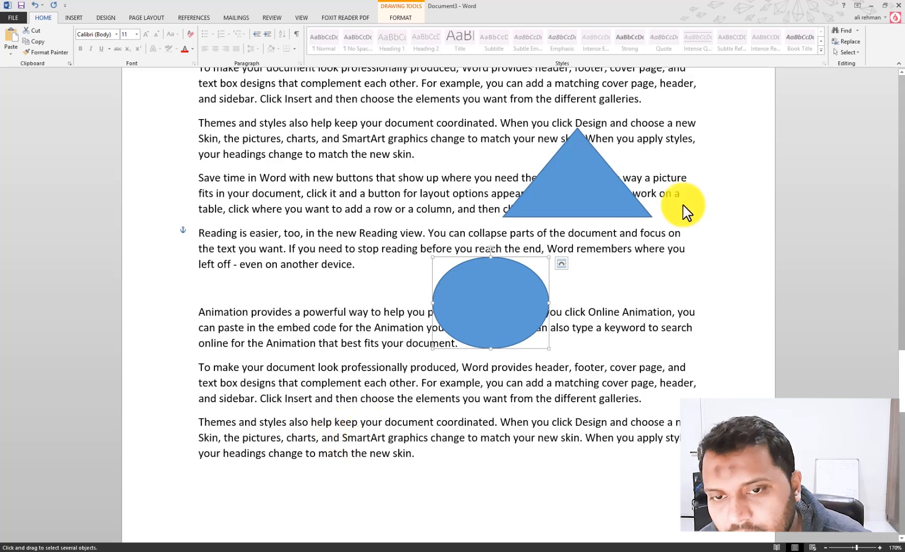
{"action": "left_click", "coordinate": [848, 53]}
{"action": "left_click", "coordinate": [803, 74]}
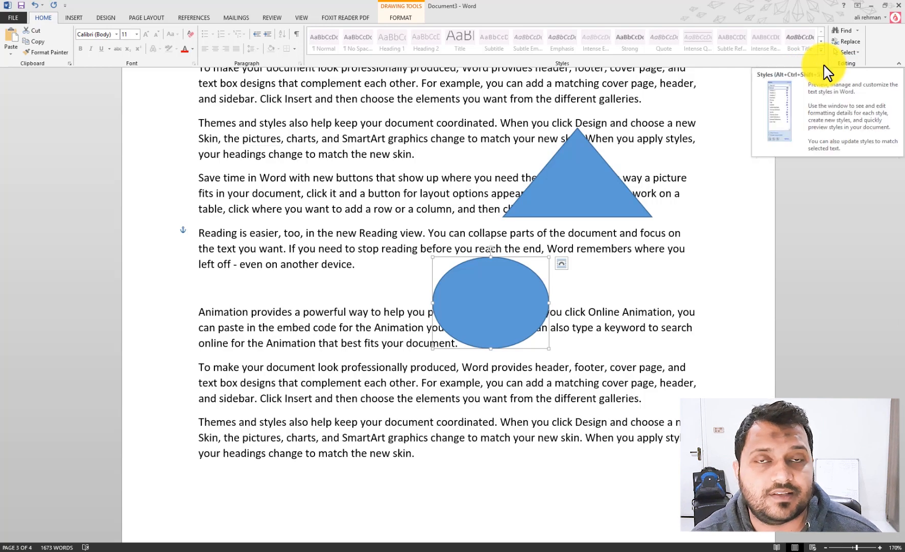
{"action": "left_click", "coordinate": [849, 52]}
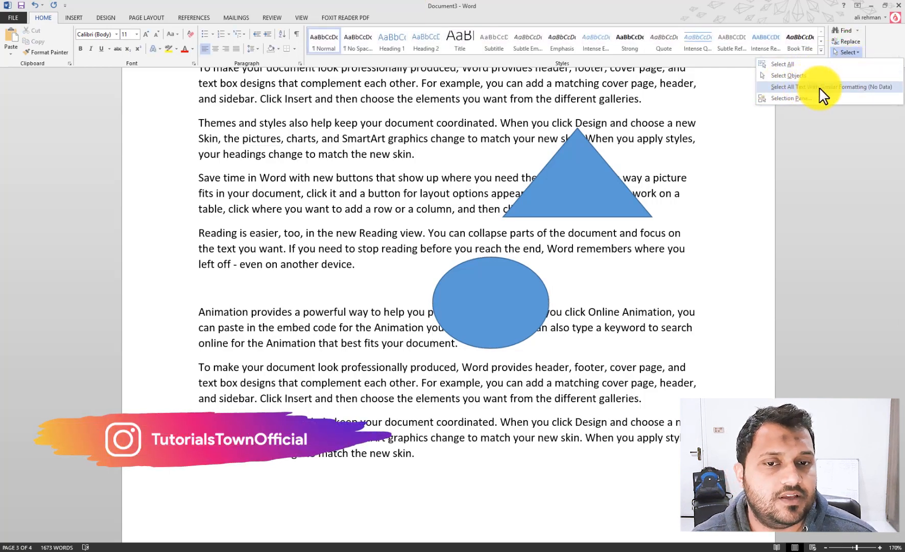
{"action": "left_click", "coordinate": [599, 100]}
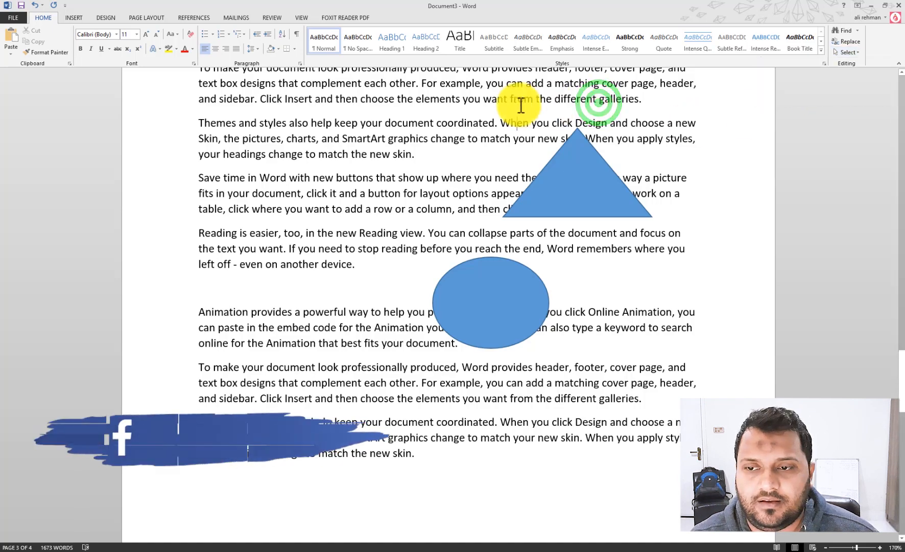
{"action": "scroll", "coordinate": [520, 106], "scroll_direction": "down", "scroll_amount": 10}
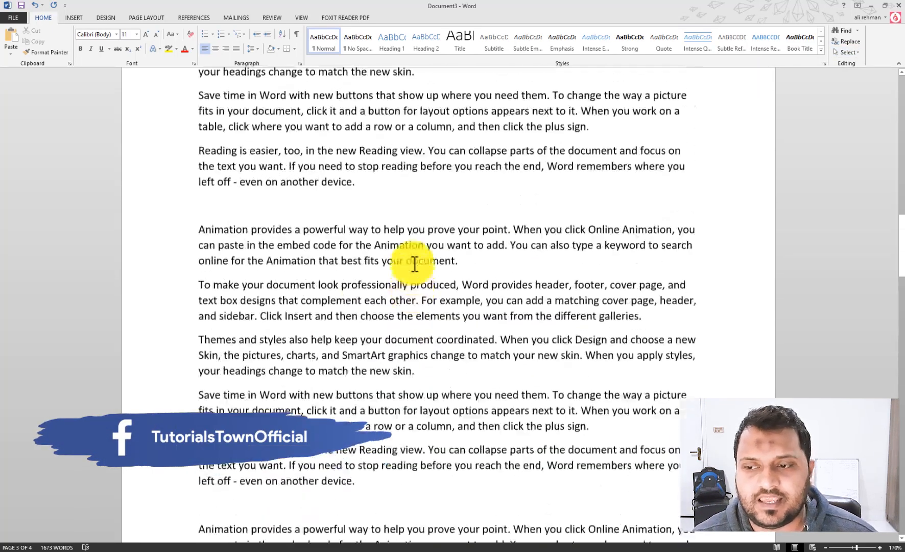
{"action": "scroll", "coordinate": [416, 261], "scroll_direction": "up", "scroll_amount": 1}
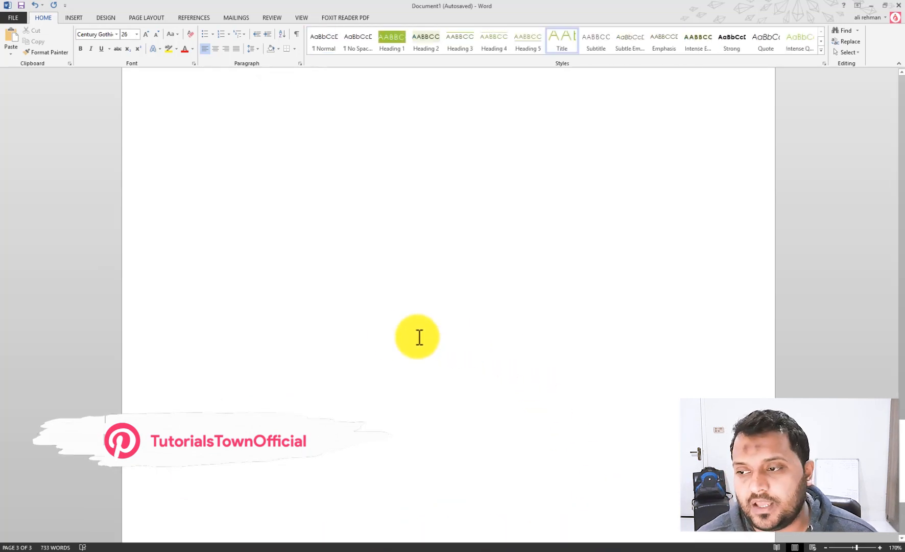
- Switch to Document1 and look over its titles and headings from page 3 back to page 1
{"action": "scroll", "coordinate": [419, 338], "scroll_direction": "up", "scroll_amount": 20}
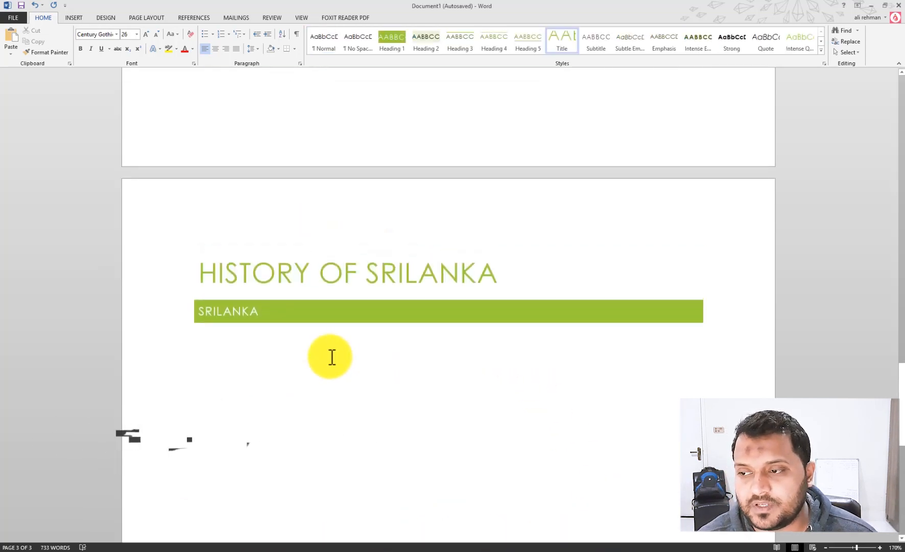
{"action": "scroll", "coordinate": [334, 361], "scroll_direction": "up", "scroll_amount": 3}
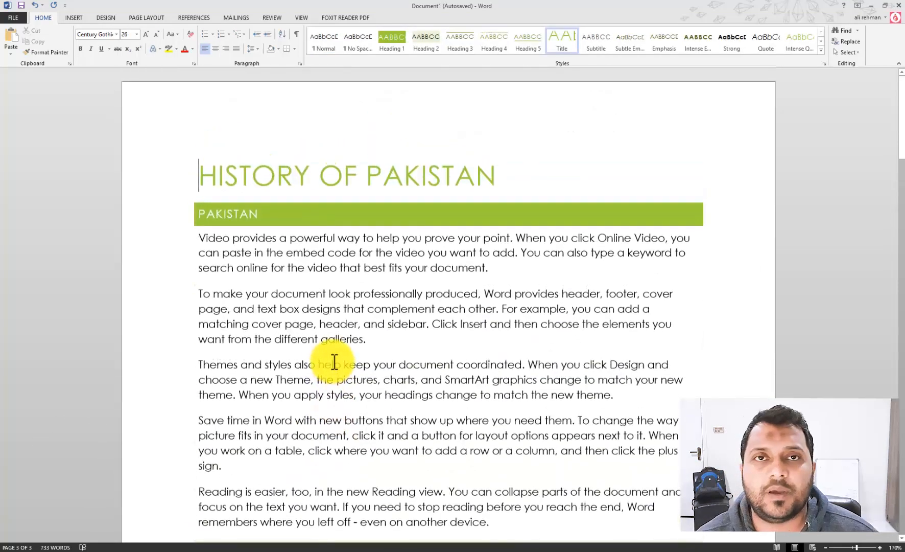
{"action": "scroll", "coordinate": [390, 238], "scroll_direction": "down", "scroll_amount": 3}
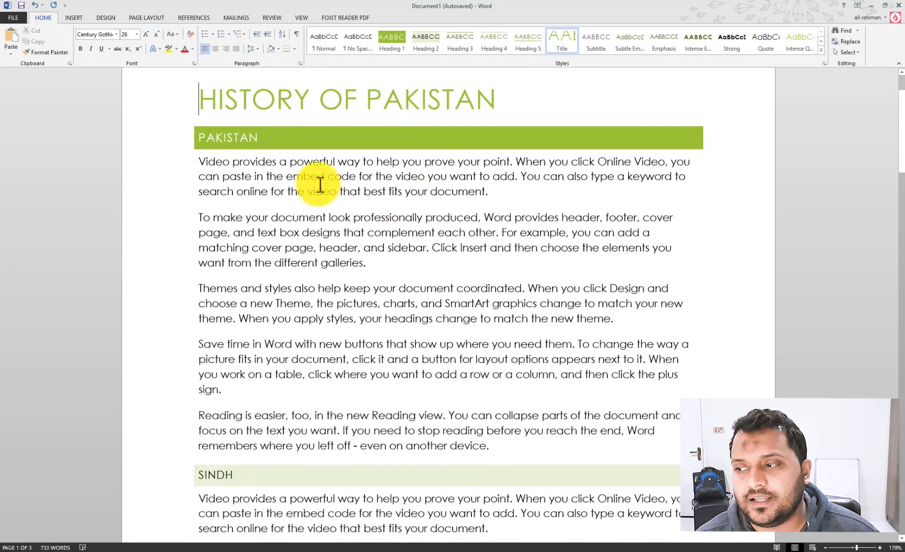
{"action": "scroll", "coordinate": [374, 186], "scroll_direction": "up", "scroll_amount": 3}
{"action": "left_click_drag", "start_coordinate": [198, 168], "coordinate": [485, 161]}
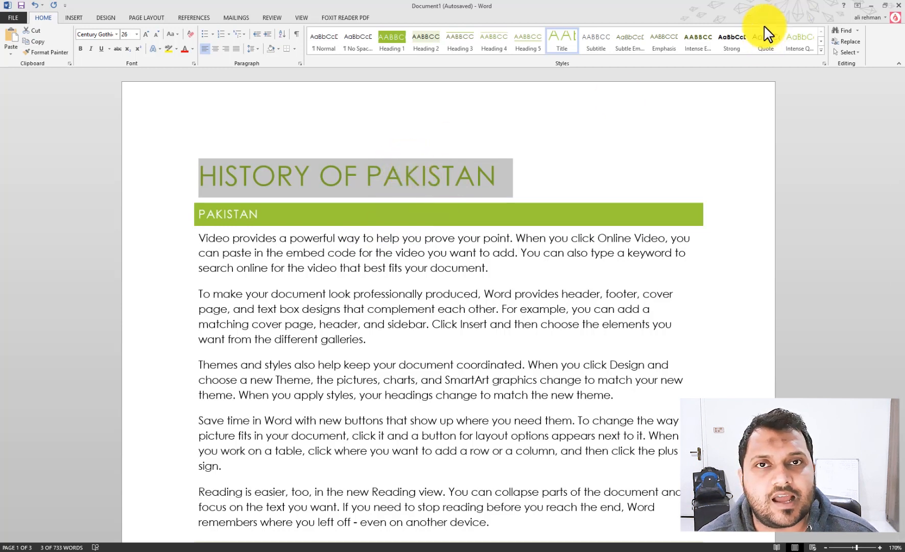
{"action": "left_click", "coordinate": [848, 52]}
{"action": "left_click", "coordinate": [568, 167]}
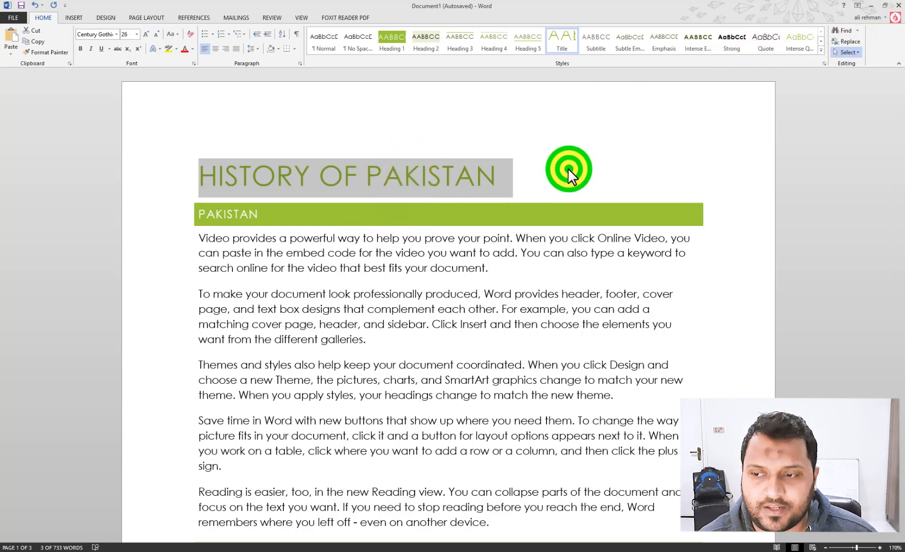
{"action": "left_click", "coordinate": [453, 176]}
- Select a few letters of the "HISTORY OF PAKISTAN" title, select all text with similar formatting, and check the selection on page 3
{"action": "left_click_drag", "start_coordinate": [420, 175], "coordinate": [454, 175]}
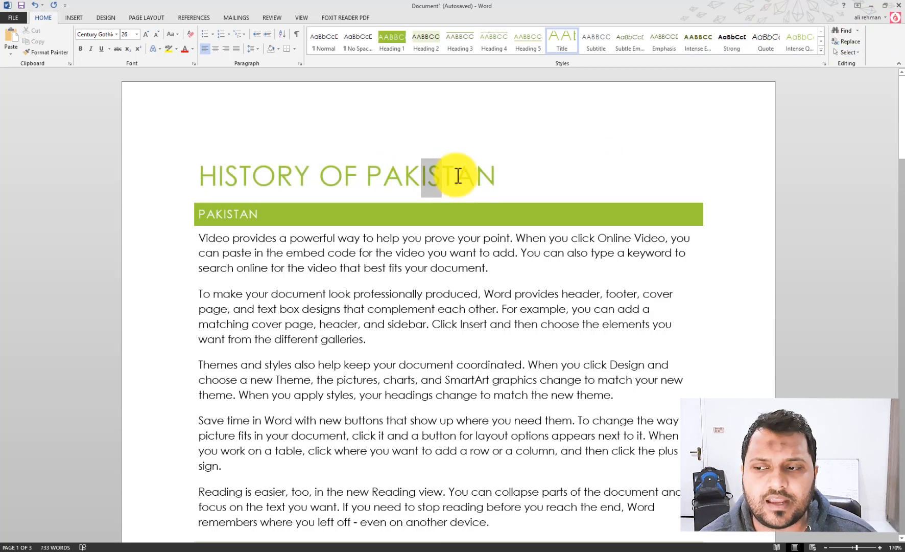
{"action": "left_click", "coordinate": [833, 51]}
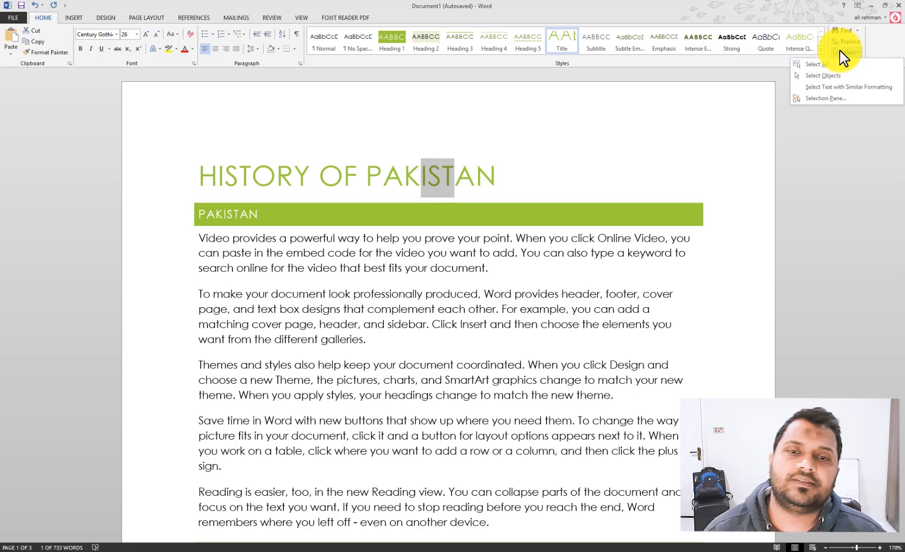
{"action": "left_click", "coordinate": [846, 87]}
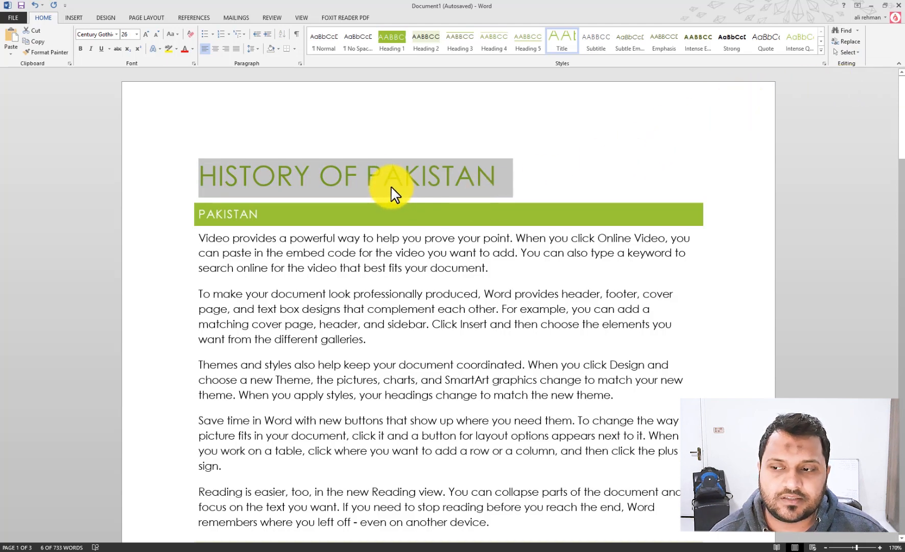
{"action": "scroll", "coordinate": [490, 179], "scroll_direction": "down", "scroll_amount": 20}
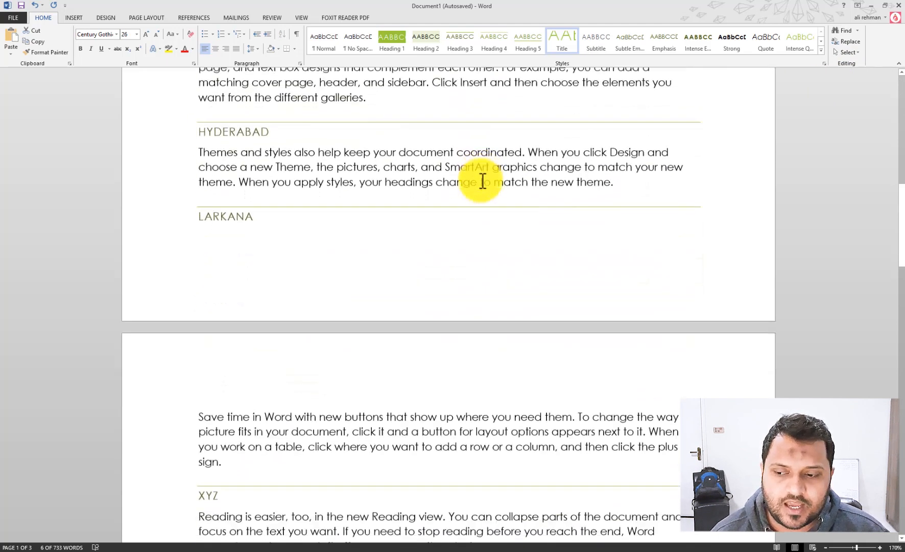
{"action": "scroll", "coordinate": [488, 181], "scroll_direction": "down", "scroll_amount": 3}
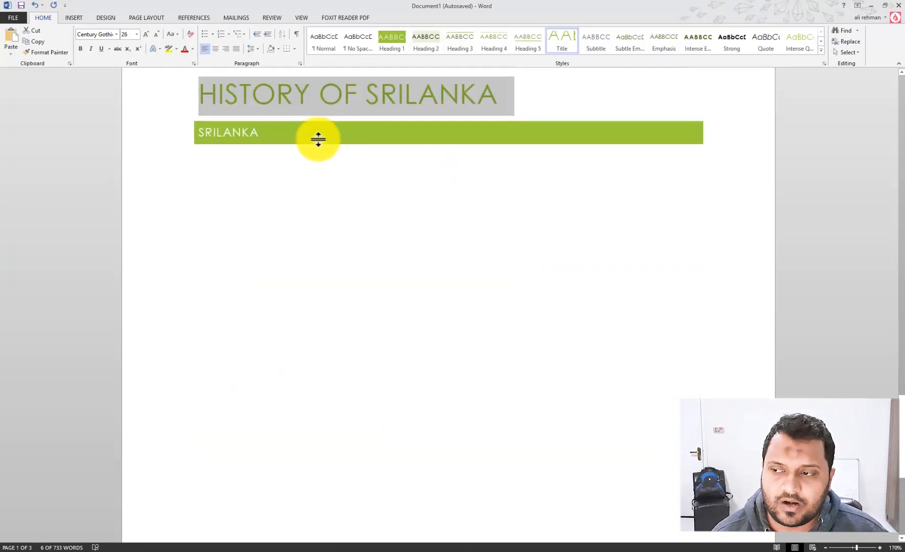
- Select part of the "SRILANKA" heading on page 3, select all text with similar formatting, and check the selection on page 1
{"action": "left_click", "coordinate": [377, 135]}
{"action": "double_click", "coordinate": [257, 134]}
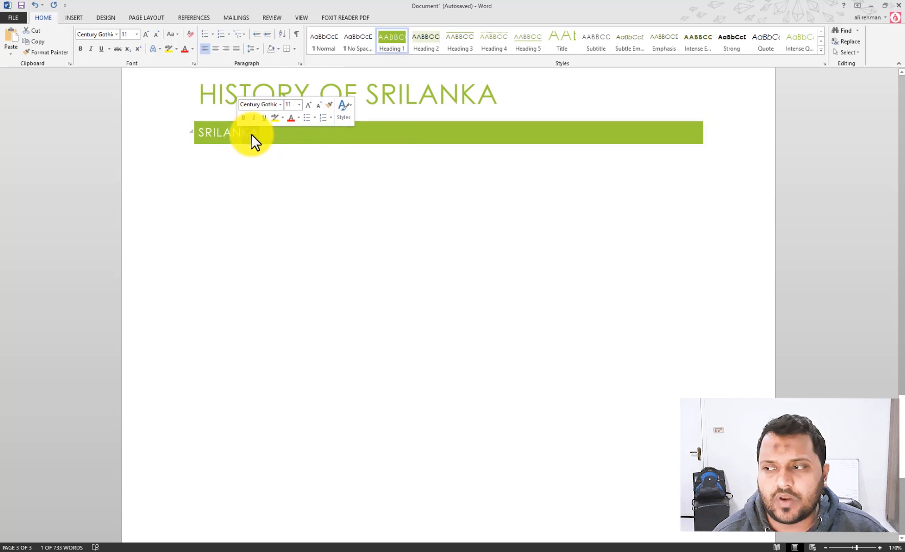
{"action": "left_click", "coordinate": [848, 52]}
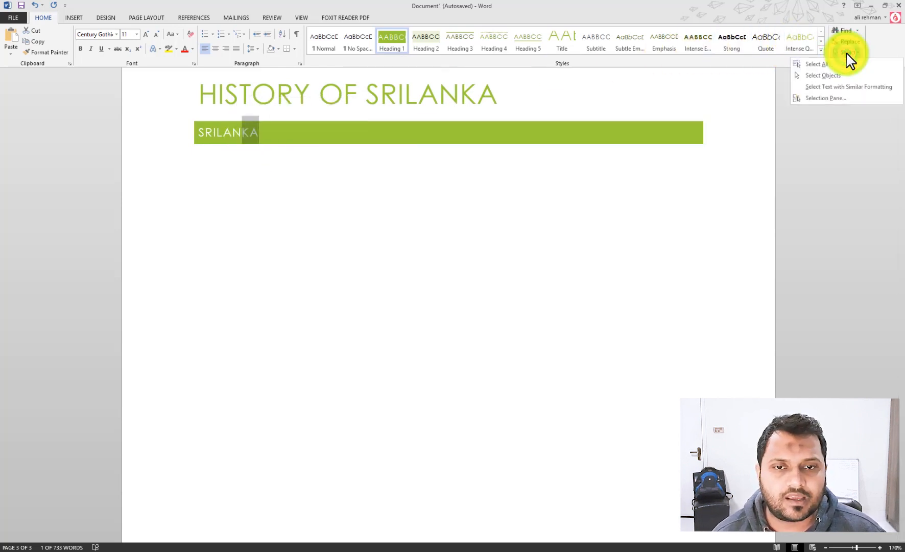
{"action": "left_click", "coordinate": [838, 87]}
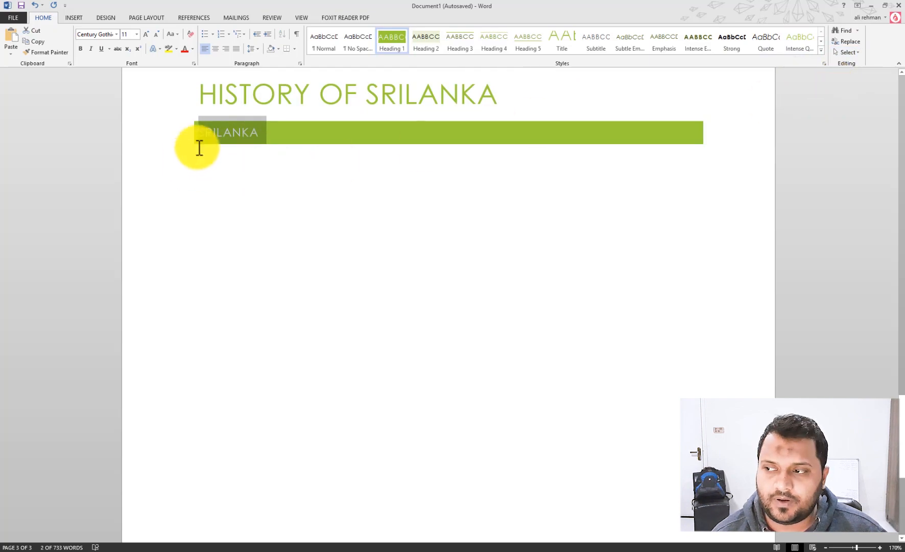
{"action": "scroll", "coordinate": [479, 192], "scroll_direction": "up", "scroll_amount": 10}
{"action": "scroll", "coordinate": [485, 192], "scroll_direction": "up", "scroll_amount": 10}
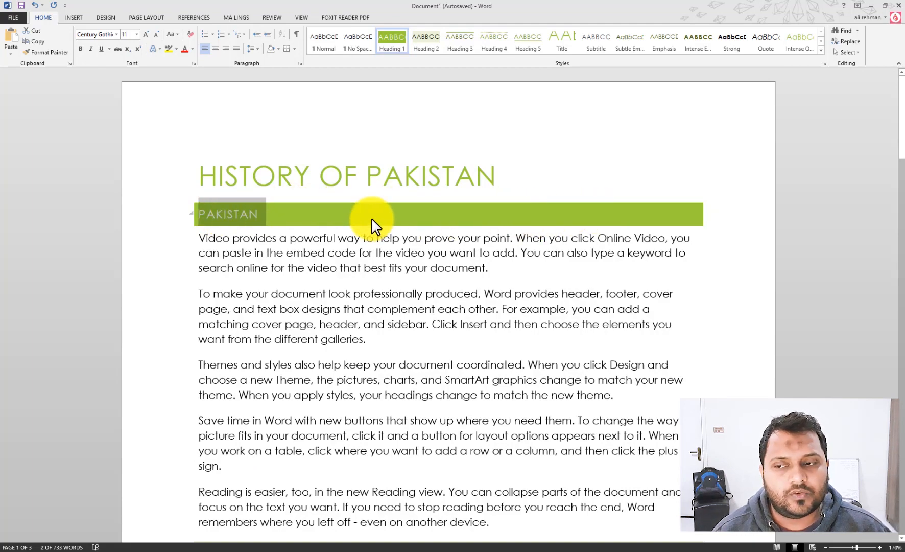
- Place the cursor in the "KARACHI" heading, select all text with similar formatting, and review the selected headings on pages 1 and 2
{"action": "scroll", "coordinate": [463, 212], "scroll_direction": "down", "scroll_amount": 5}
{"action": "scroll", "coordinate": [463, 208], "scroll_direction": "up", "scroll_amount": 2}
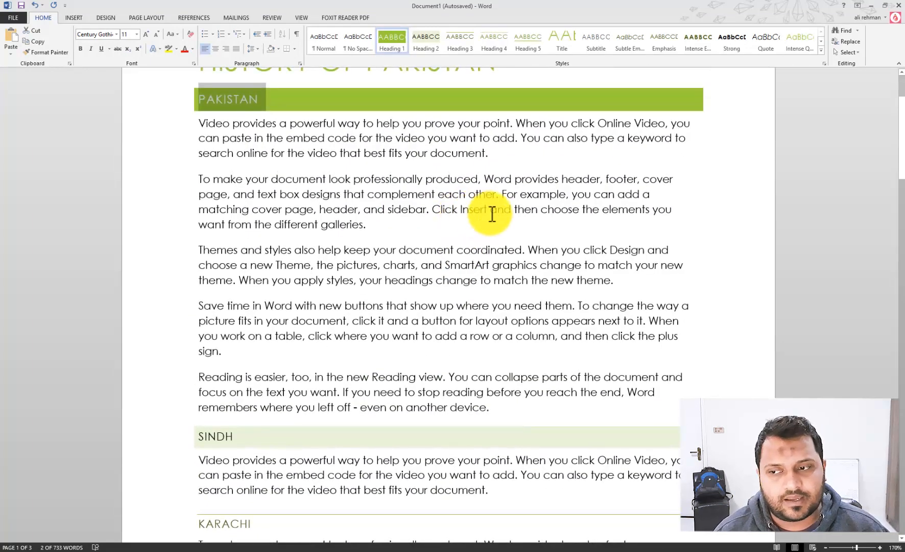
{"action": "scroll", "coordinate": [222, 367], "scroll_direction": "down", "scroll_amount": 4}
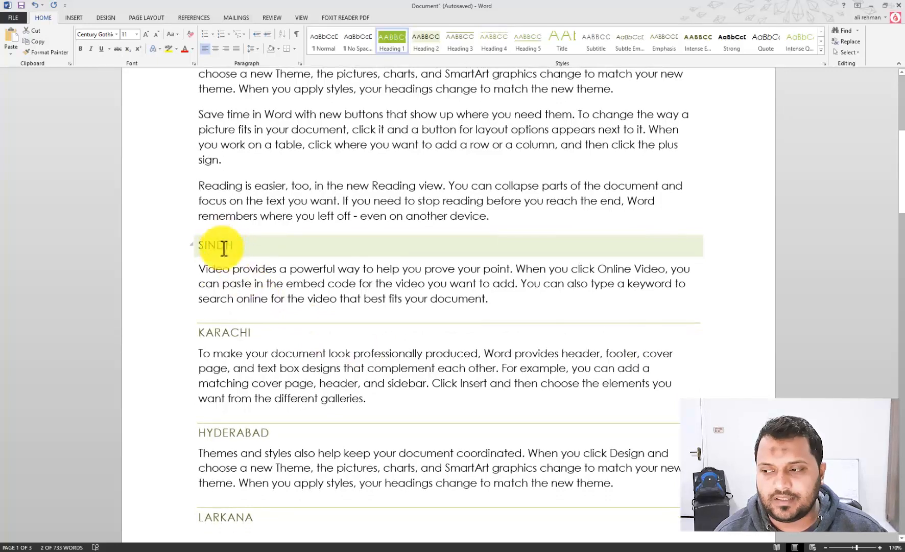
{"action": "scroll", "coordinate": [226, 246], "scroll_direction": "down", "scroll_amount": 2}
{"action": "left_click", "coordinate": [231, 217]}
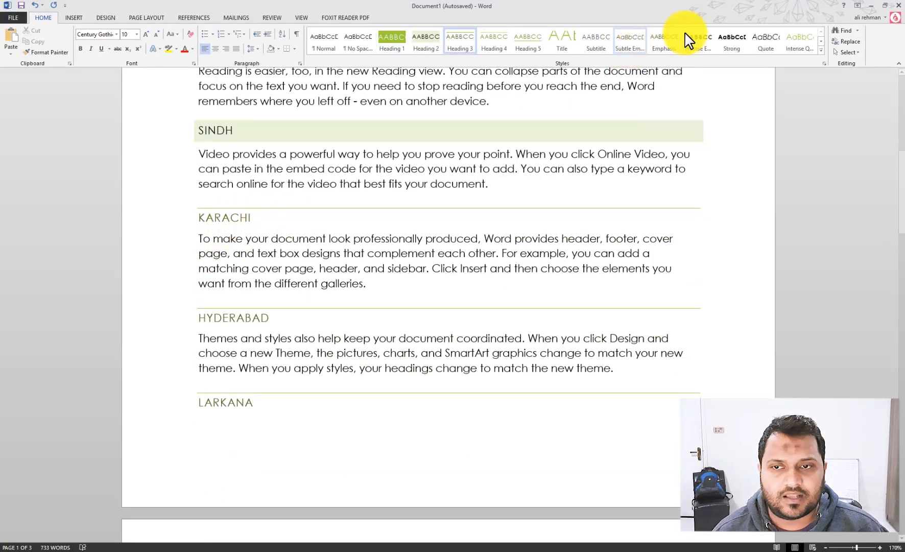
{"action": "left_click", "coordinate": [852, 53]}
{"action": "left_click", "coordinate": [839, 87]}
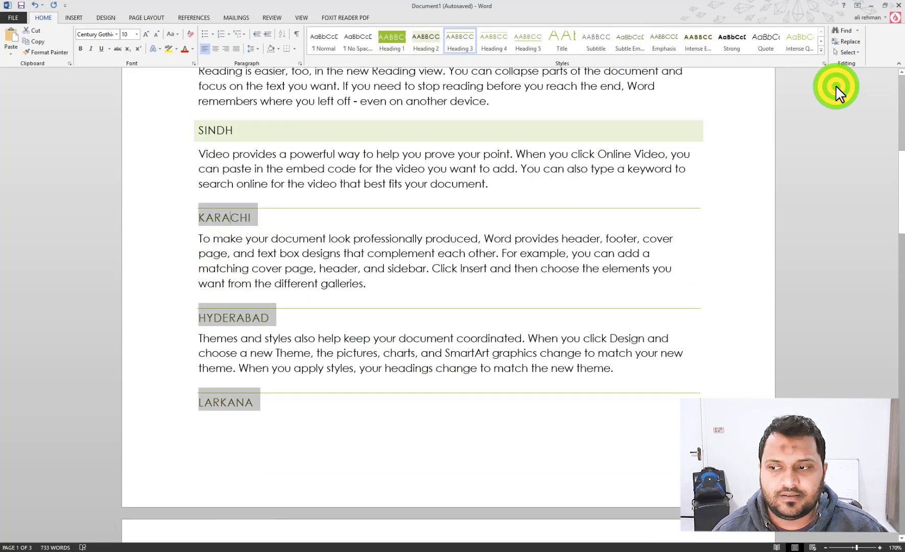
{"action": "scroll", "coordinate": [229, 289], "scroll_direction": "down", "scroll_amount": 5}
{"action": "scroll", "coordinate": [241, 208], "scroll_direction": "up", "scroll_amount": 4}
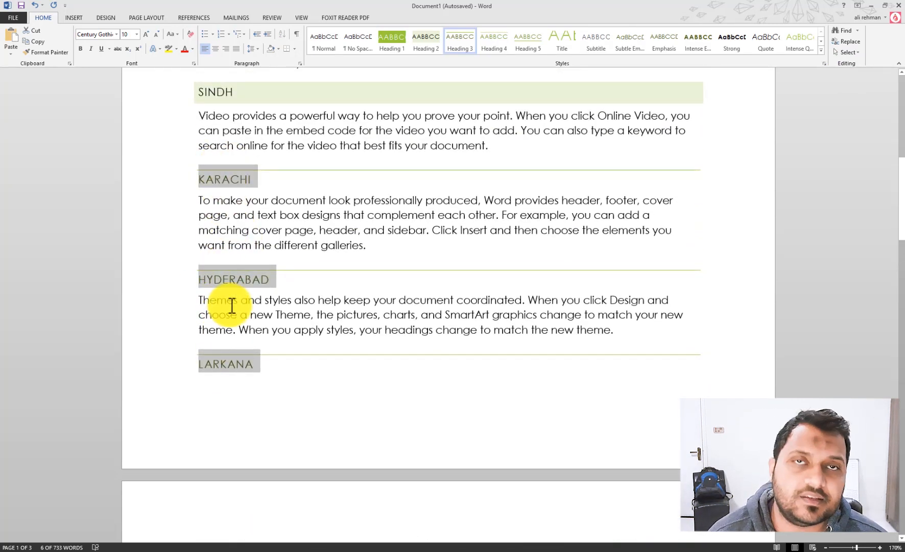
{"action": "scroll", "coordinate": [66, 240], "scroll_direction": "down", "scroll_amount": 15}
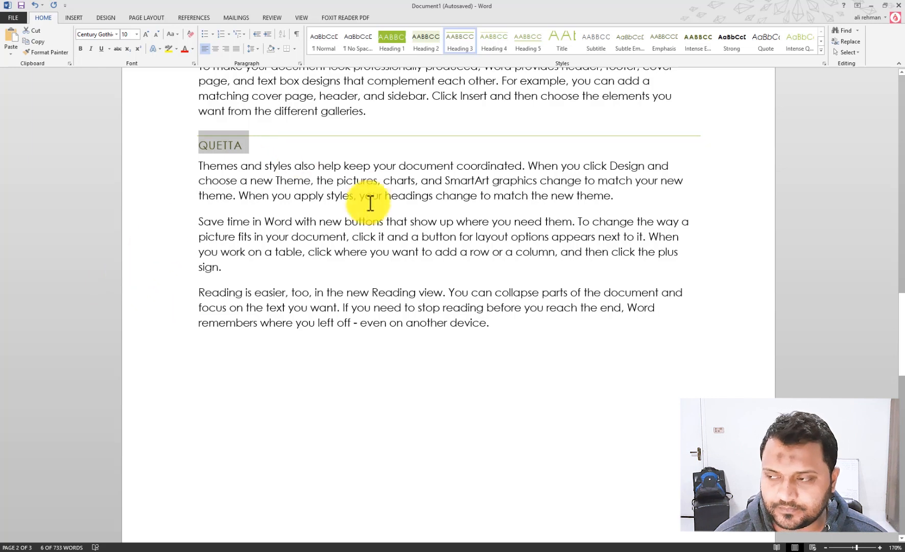
{"action": "scroll", "coordinate": [364, 220], "scroll_direction": "up", "scroll_amount": 8}
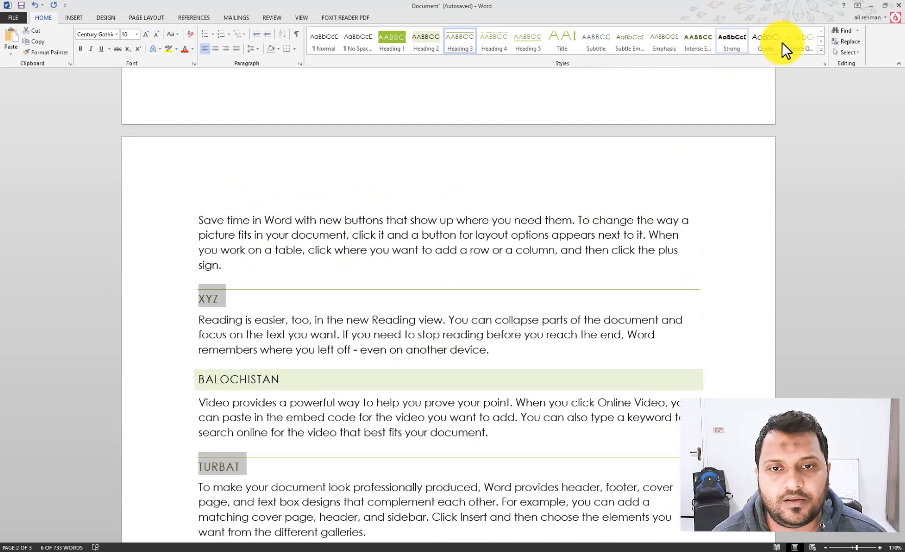
{"action": "left_click", "coordinate": [848, 53]}
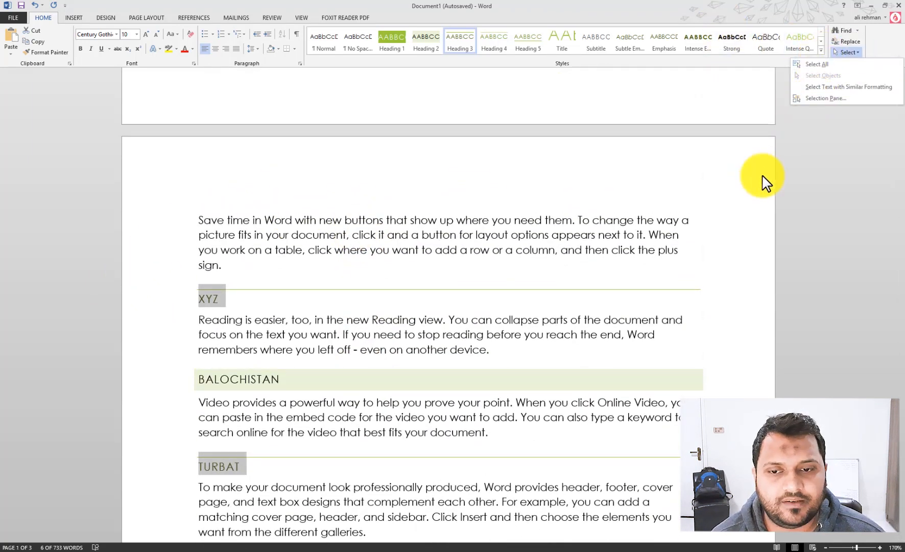
{"action": "left_click", "coordinate": [623, 239]}
- Return to Document3, go to the triangle and ellipse on page 3, and show the Selection pane
{"action": "scroll", "coordinate": [471, 499], "scroll_direction": "down", "scroll_amount": 6}
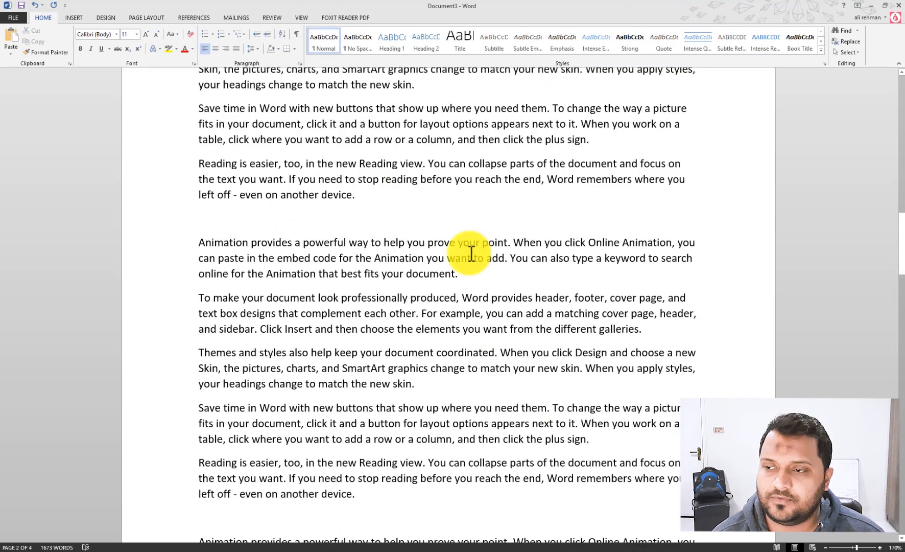
{"action": "scroll", "coordinate": [475, 258], "scroll_direction": "up", "scroll_amount": 20}
{"action": "scroll", "coordinate": [546, 356], "scroll_direction": "down", "scroll_amount": 12}
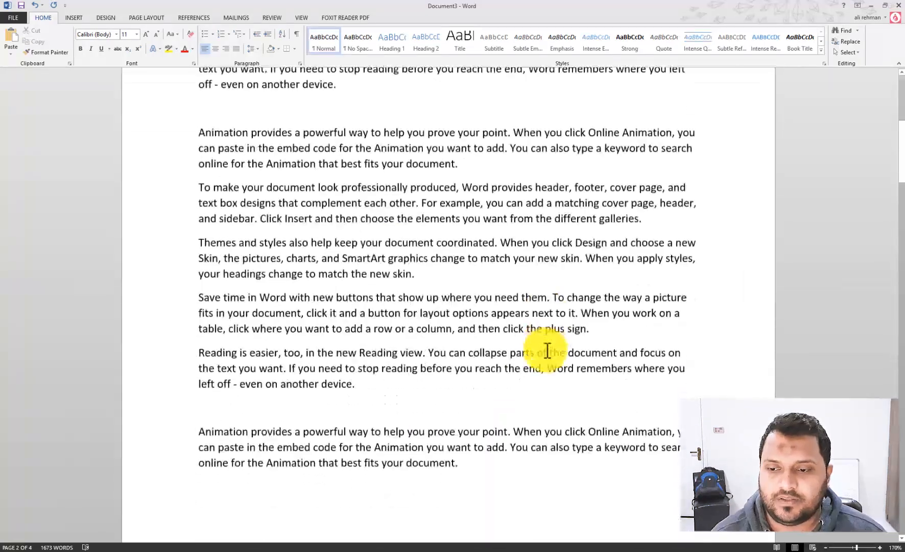
{"action": "double_click", "coordinate": [548, 341]}
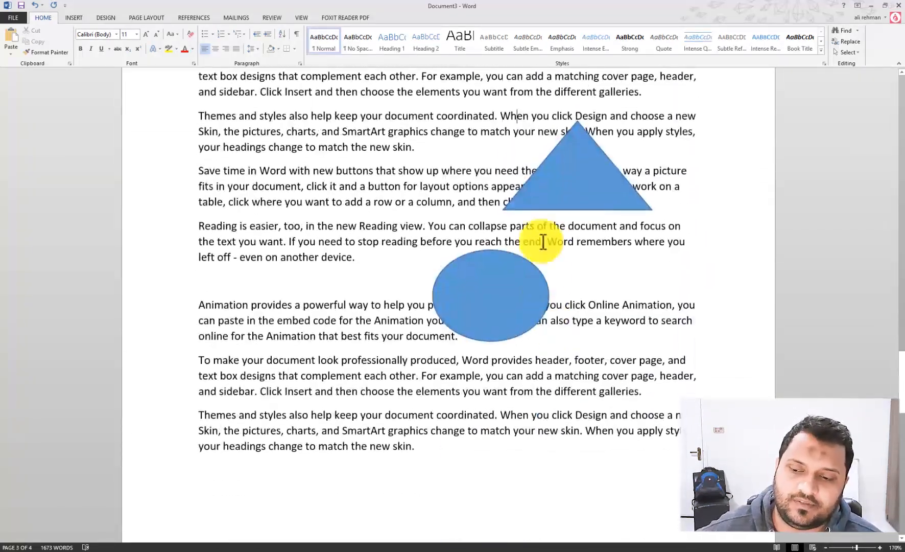
{"action": "left_click", "coordinate": [859, 145]}
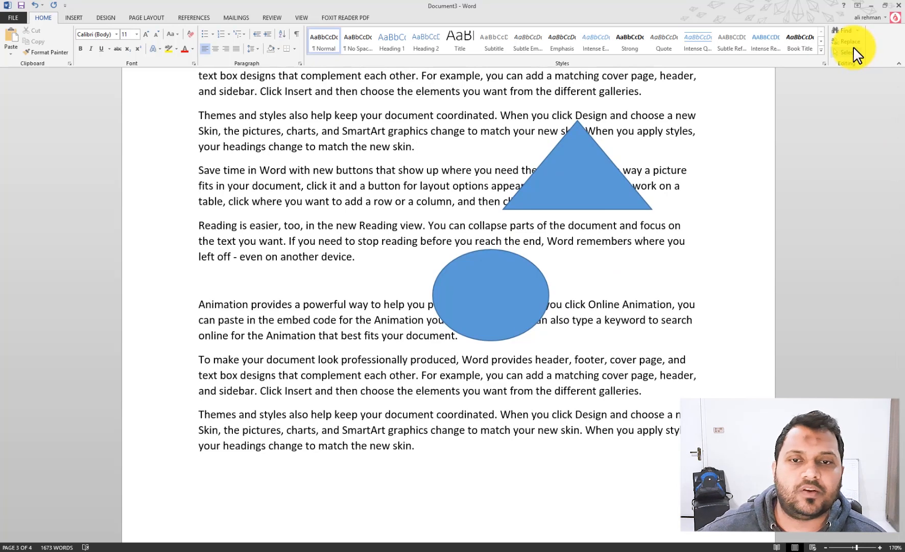
{"action": "left_click", "coordinate": [852, 52]}
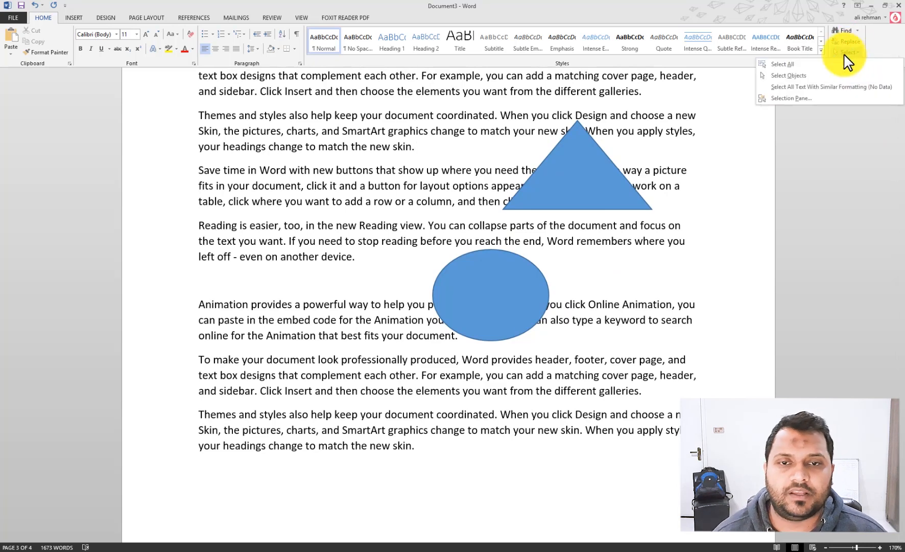
{"action": "left_click", "coordinate": [778, 99]}
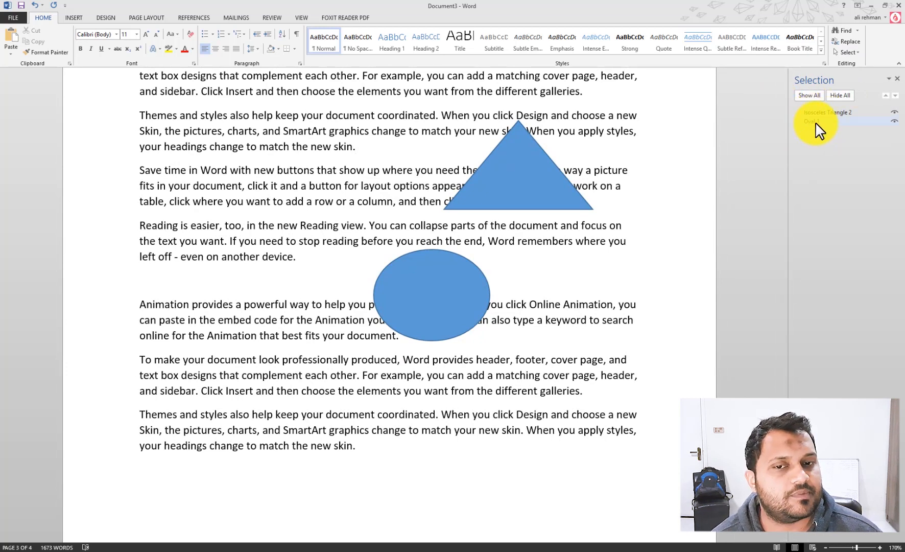
- Rename the triangle shape as Logo-aaa in the Selection pane
{"action": "left_click", "coordinate": [822, 110]}
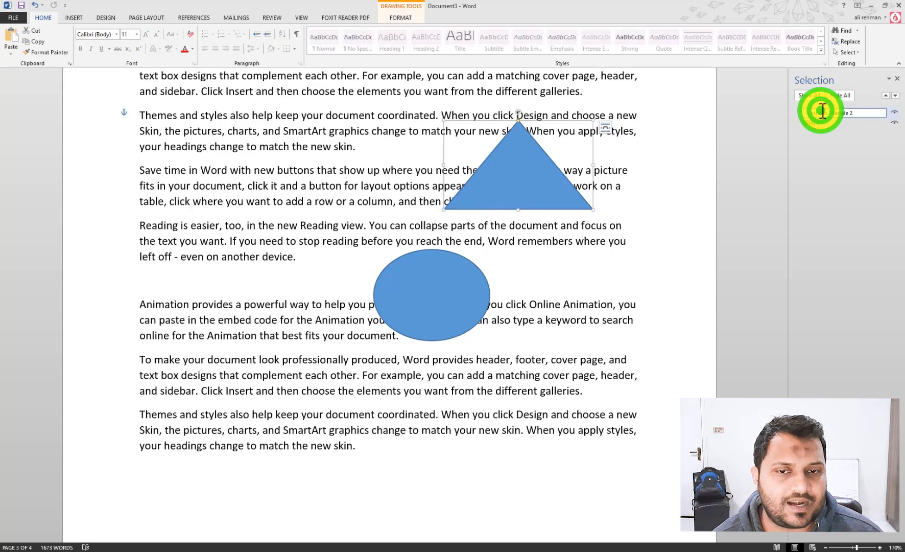
{"action": "left_click", "coordinate": [864, 114]}
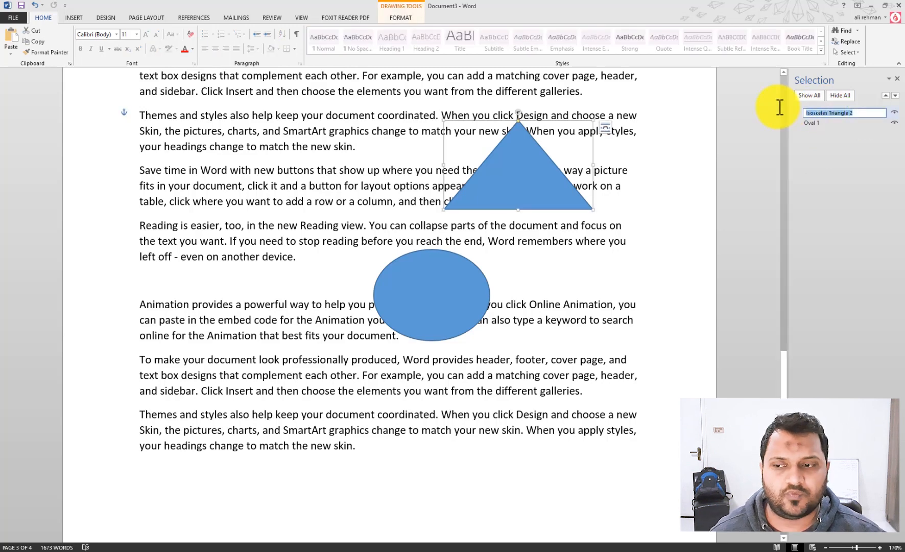
{"action": "key", "text": "BackSpace"}
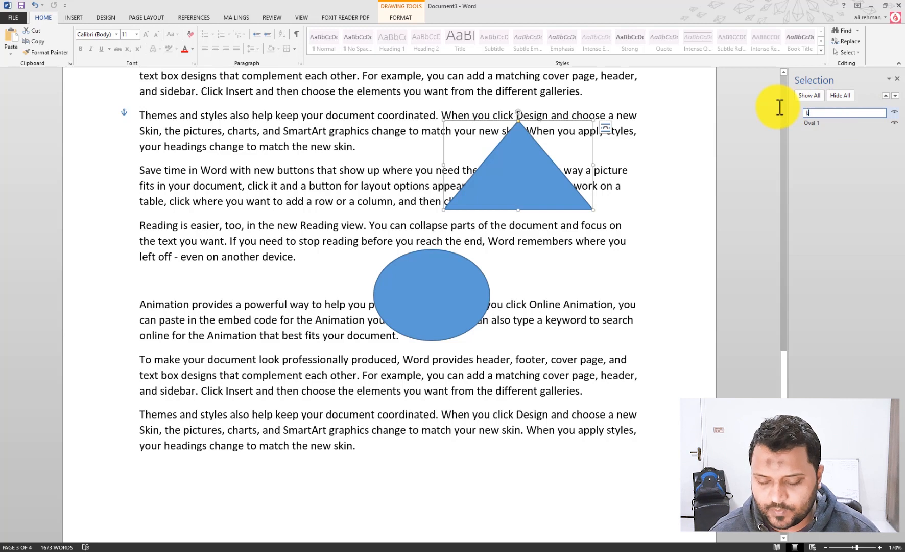
{"action": "type", "text": "Logo-"}
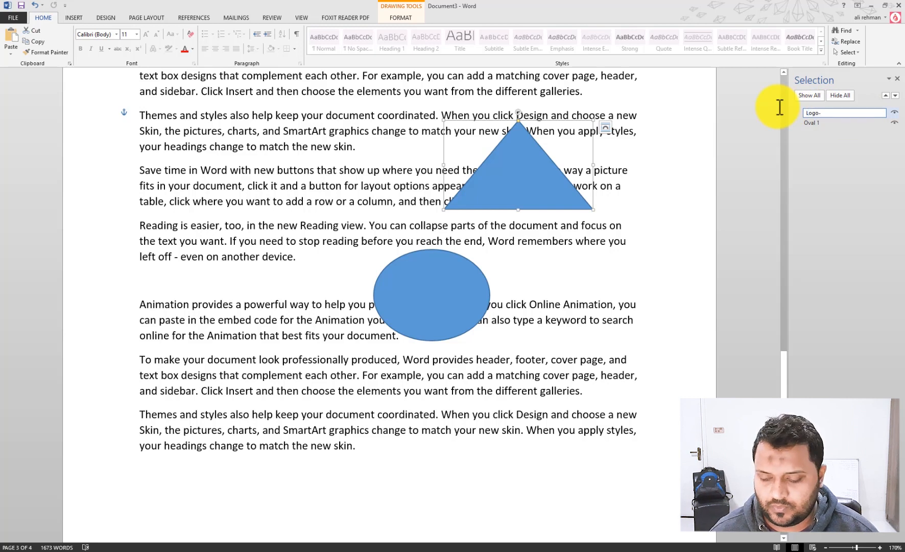
{"action": "type", "text": "aaa"}
{"action": "key", "text": "Return"}
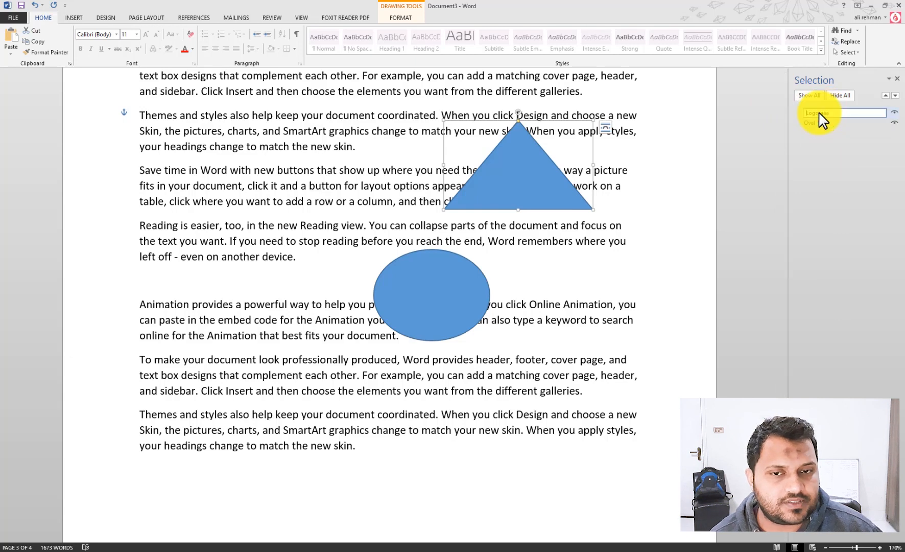
- Hide the triangle and show it again, twice in a row
{"action": "left_click", "coordinate": [898, 113]}
{"action": "left_click", "coordinate": [897, 113]}
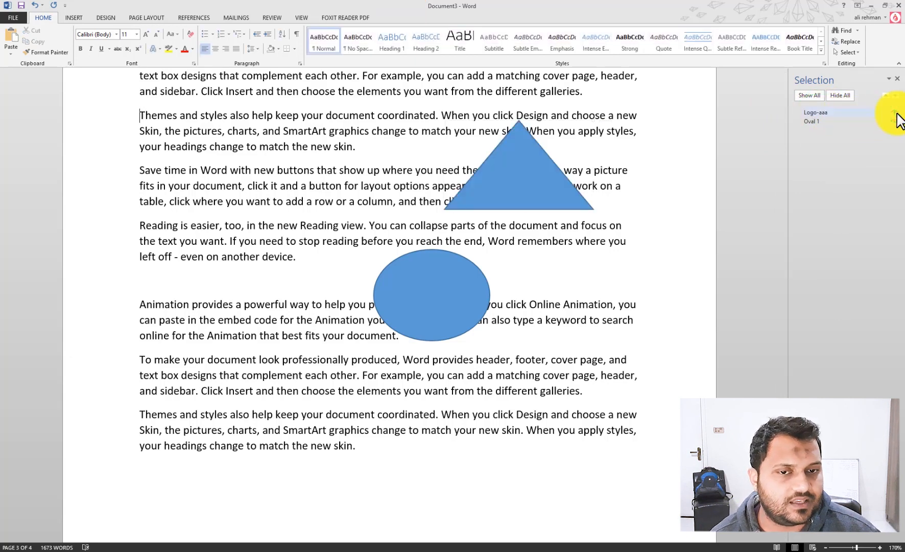
{"action": "left_click", "coordinate": [897, 113]}
{"action": "left_click", "coordinate": [897, 113]}
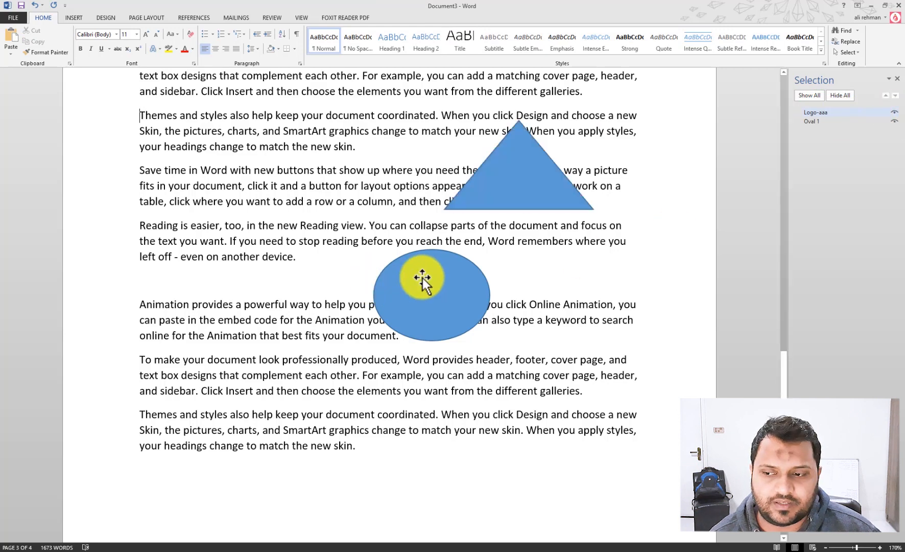
- Move the ellipse onto the triangle and shrink it so that it fits completely behind the triangle
{"action": "left_click", "coordinate": [457, 282]}
{"action": "left_click_drag", "start_coordinate": [458, 282], "coordinate": [486, 148]}
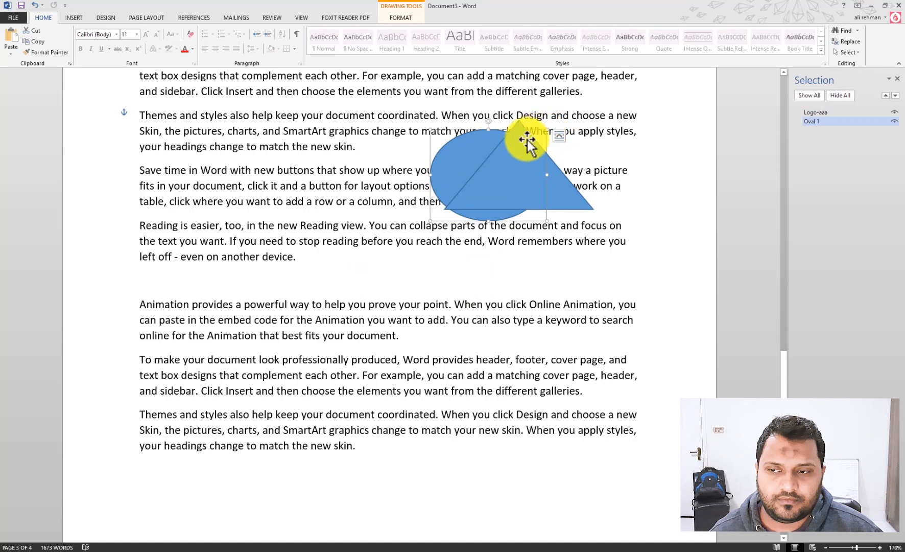
{"action": "left_click_drag", "start_coordinate": [431, 132], "coordinate": [467, 142]}
{"action": "left_click_drag", "start_coordinate": [584, 135], "coordinate": [529, 175]}
{"action": "left_click_drag", "start_coordinate": [497, 220], "coordinate": [519, 198]}
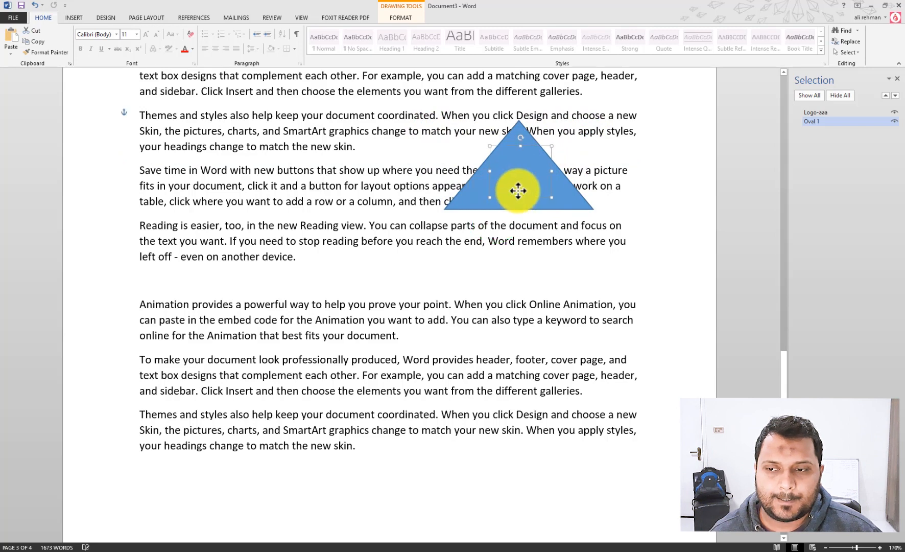
- Deselect the ellipse, try to select it through the triangle covering it, and clear the selection
{"action": "left_click", "coordinate": [685, 158]}
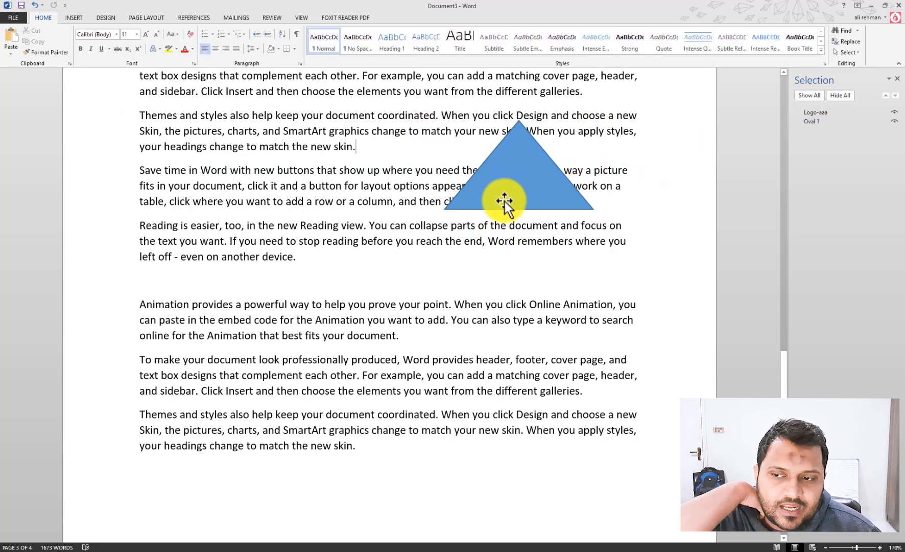
{"action": "left_click", "coordinate": [525, 182]}
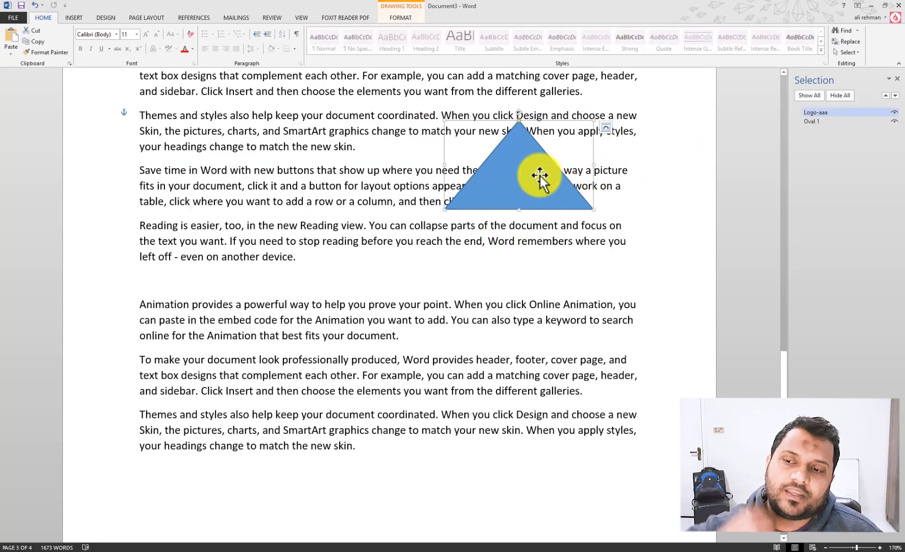
{"action": "left_click", "coordinate": [687, 172]}
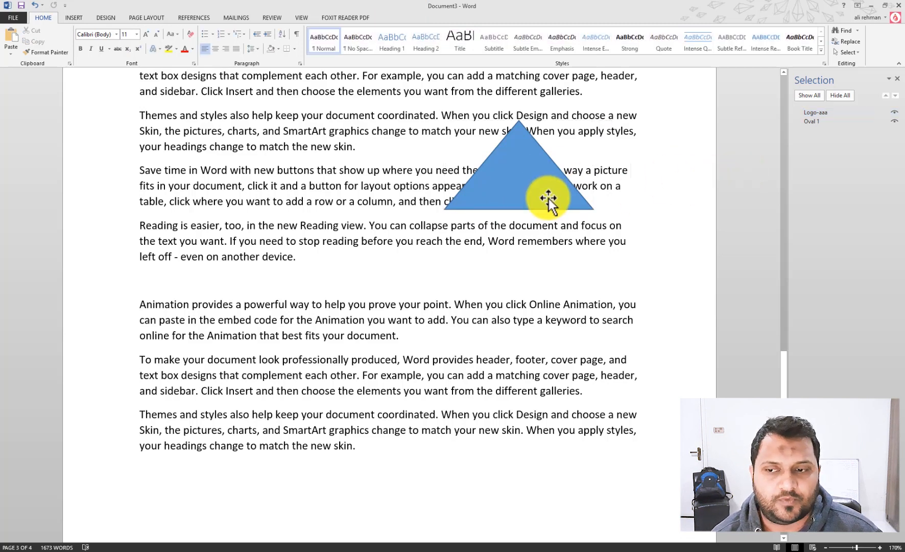
- Hide the Logo-aaa triangle through the Selection pane and select the ellipse behind it
{"action": "left_click", "coordinate": [833, 112]}
{"action": "left_click", "coordinate": [894, 112]}
{"action": "left_click", "coordinate": [895, 112]}
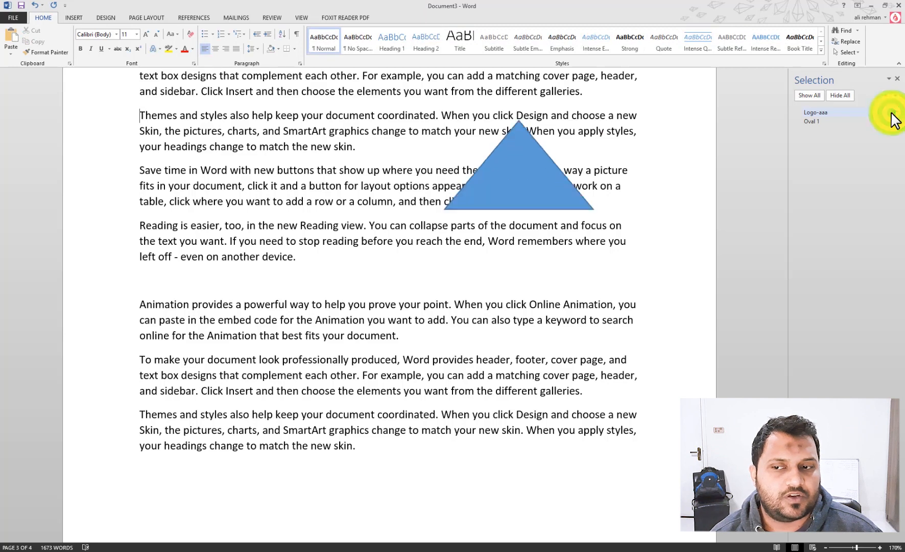
{"action": "left_click", "coordinate": [894, 112]}
{"action": "left_click", "coordinate": [514, 156]}
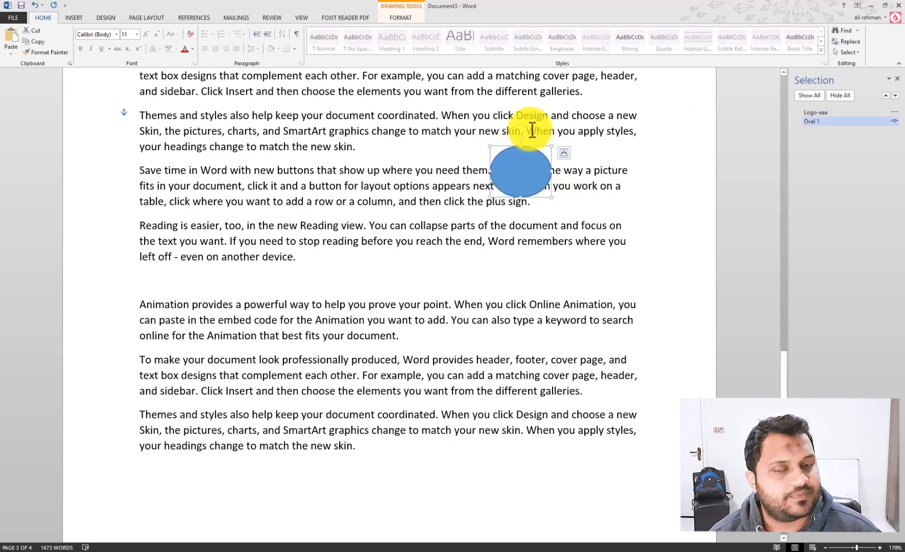